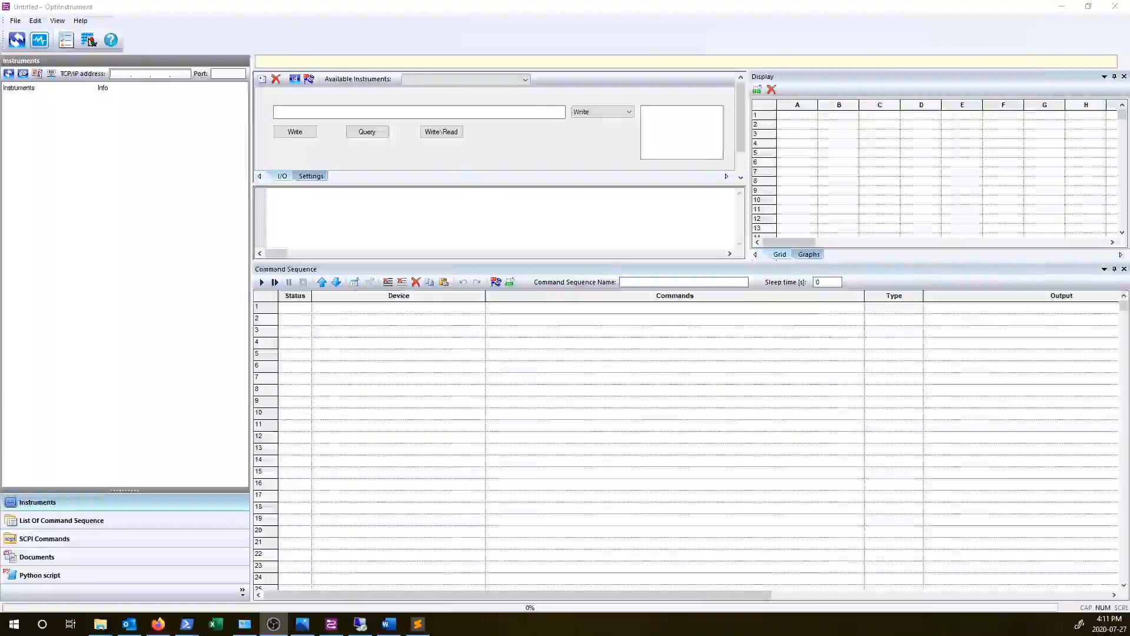
{"action": "left_click", "coordinate": [291, 6]}
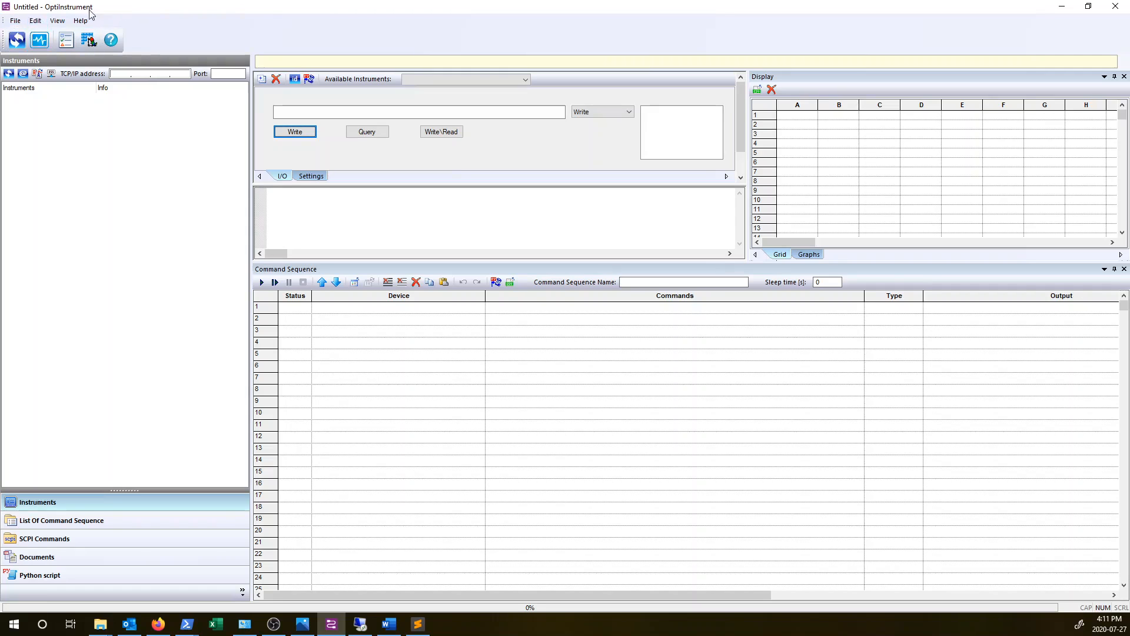
{"action": "left_click", "coordinate": [15, 23]}
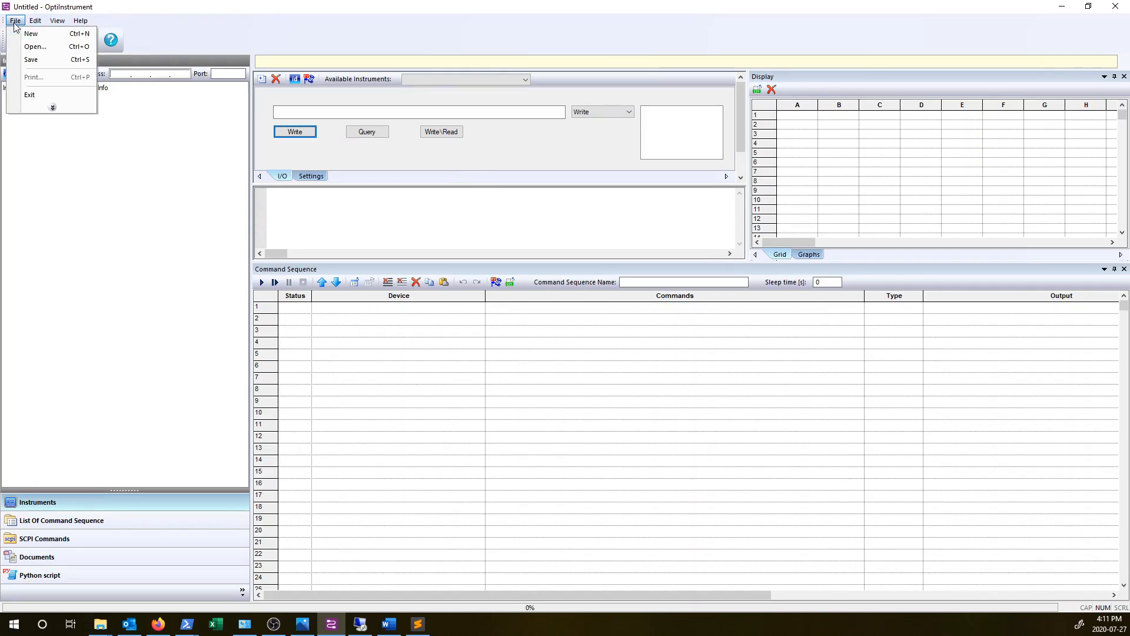
{"action": "mouse_move", "coordinate": [60, 25]}
{"action": "mouse_move", "coordinate": [17, 25]}
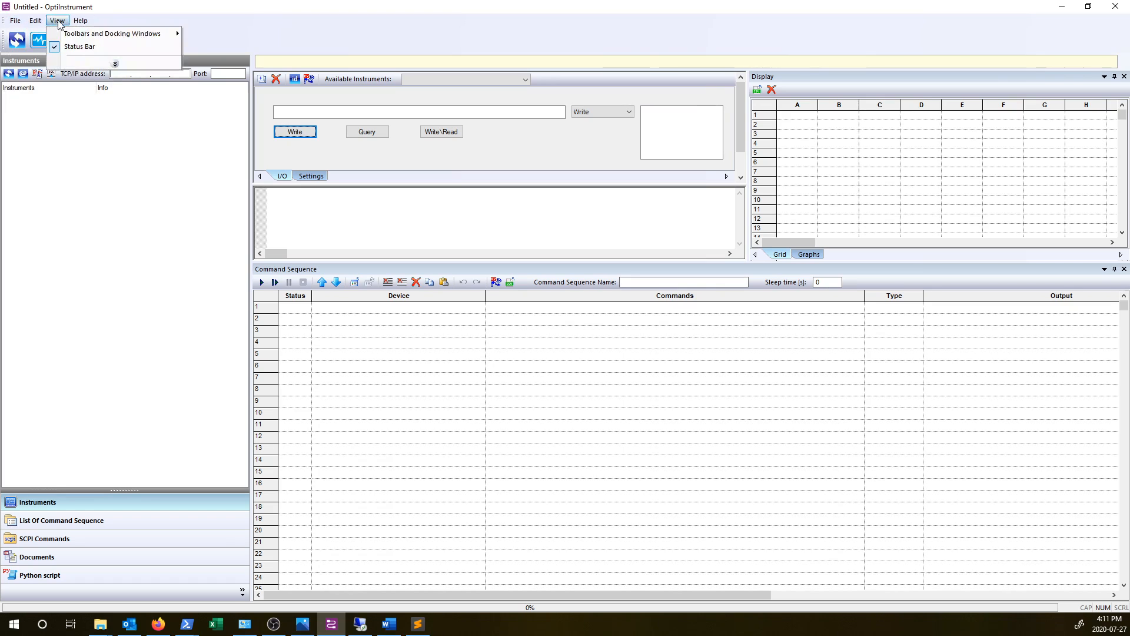
{"action": "left_click", "coordinate": [93, 63]}
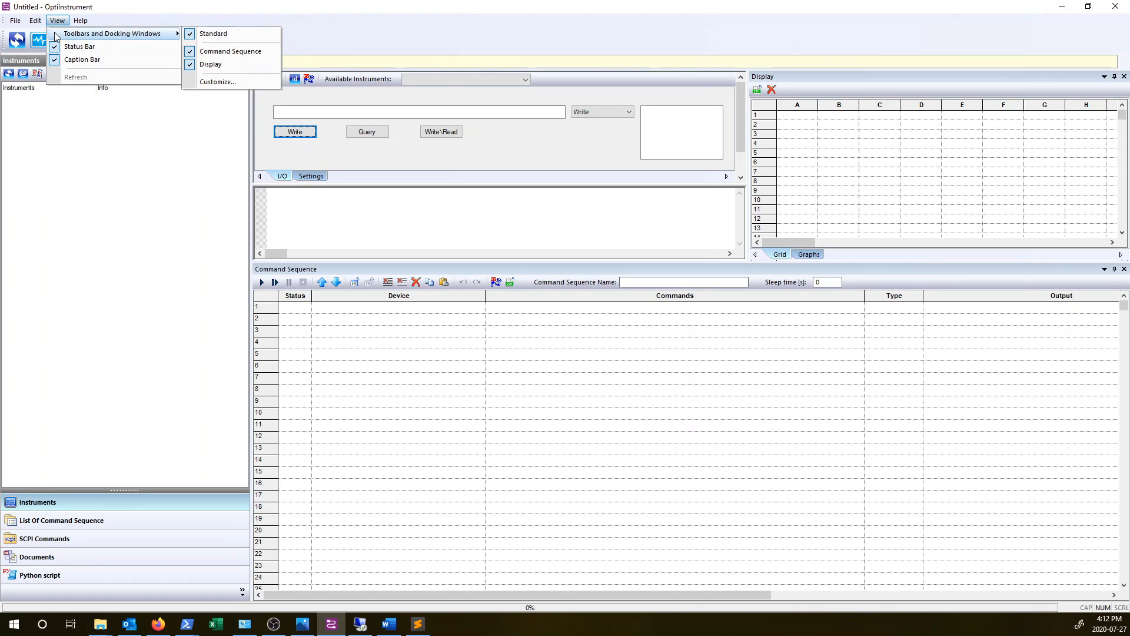
- Open the Getting Started Guide, skim through its first pages and minimize the document
{"action": "left_click", "coordinate": [79, 22]}
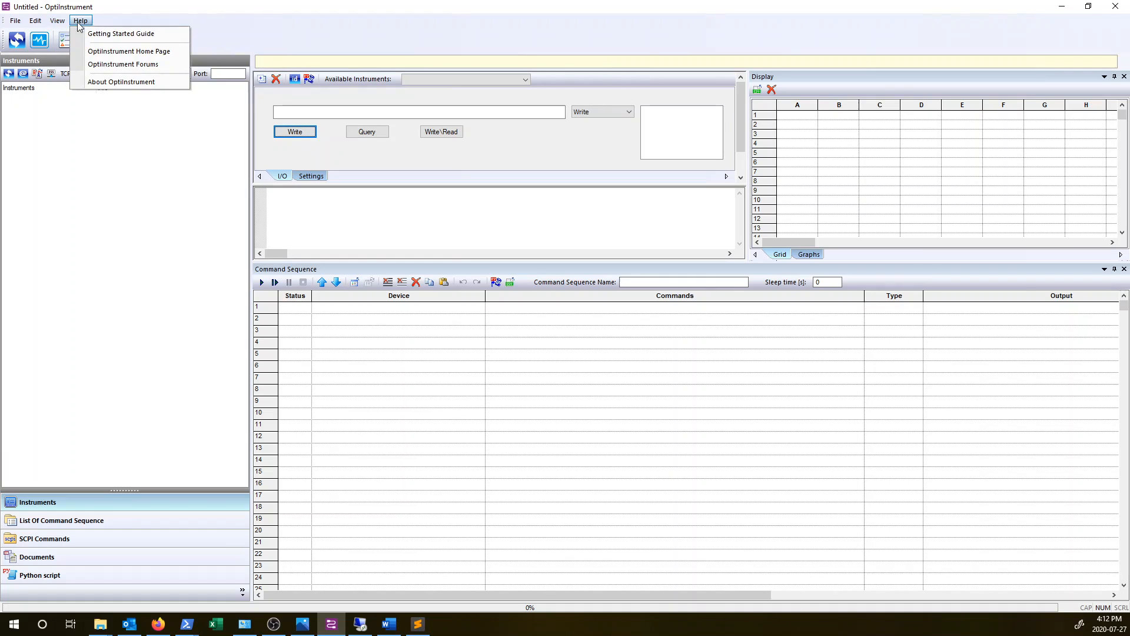
{"action": "left_click", "coordinate": [110, 36]}
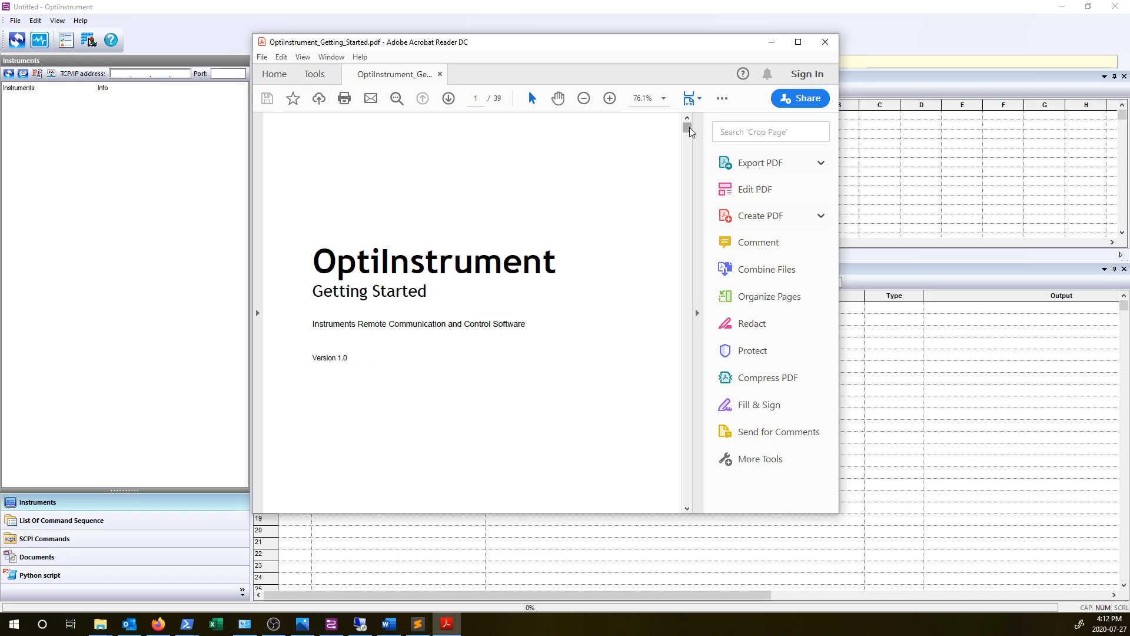
{"action": "scroll", "coordinate": [691, 131], "scroll_direction": "down", "scroll_amount": 20}
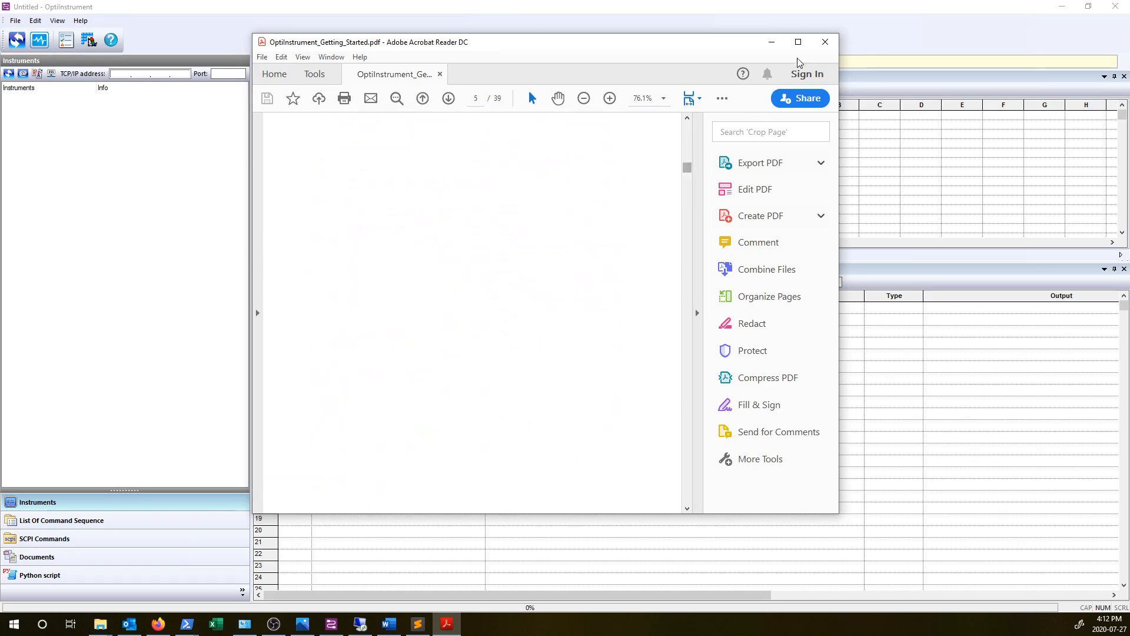
{"action": "left_click", "coordinate": [771, 42]}
{"action": "left_click", "coordinate": [79, 21]}
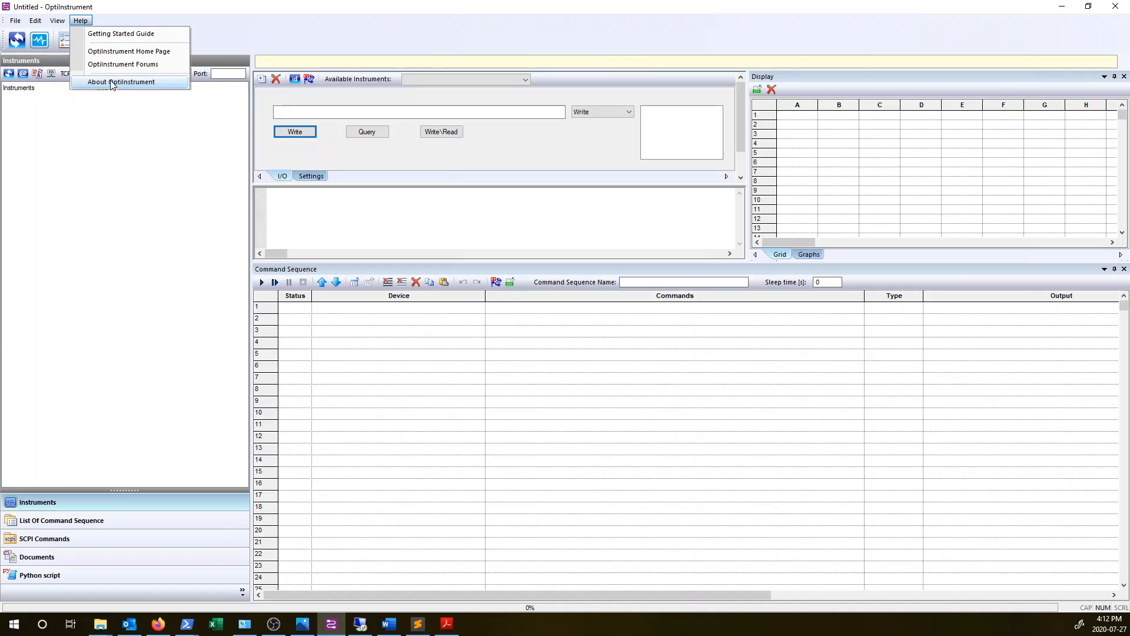
{"action": "left_click", "coordinate": [237, 14]}
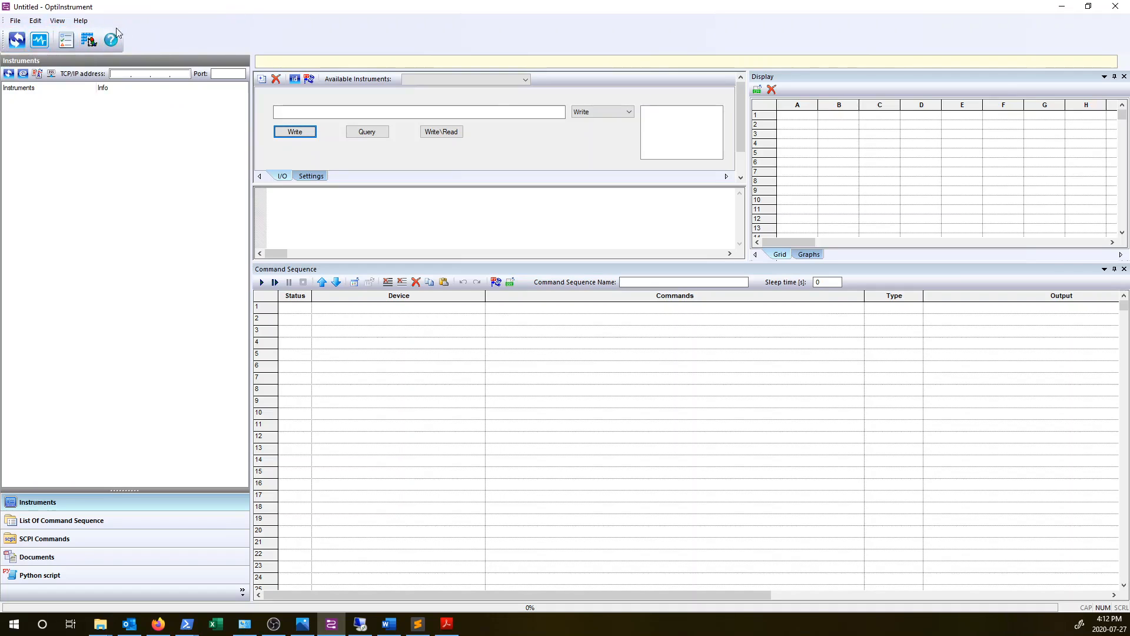
- Refresh the list of connected instruments
{"action": "left_click", "coordinate": [17, 42]}
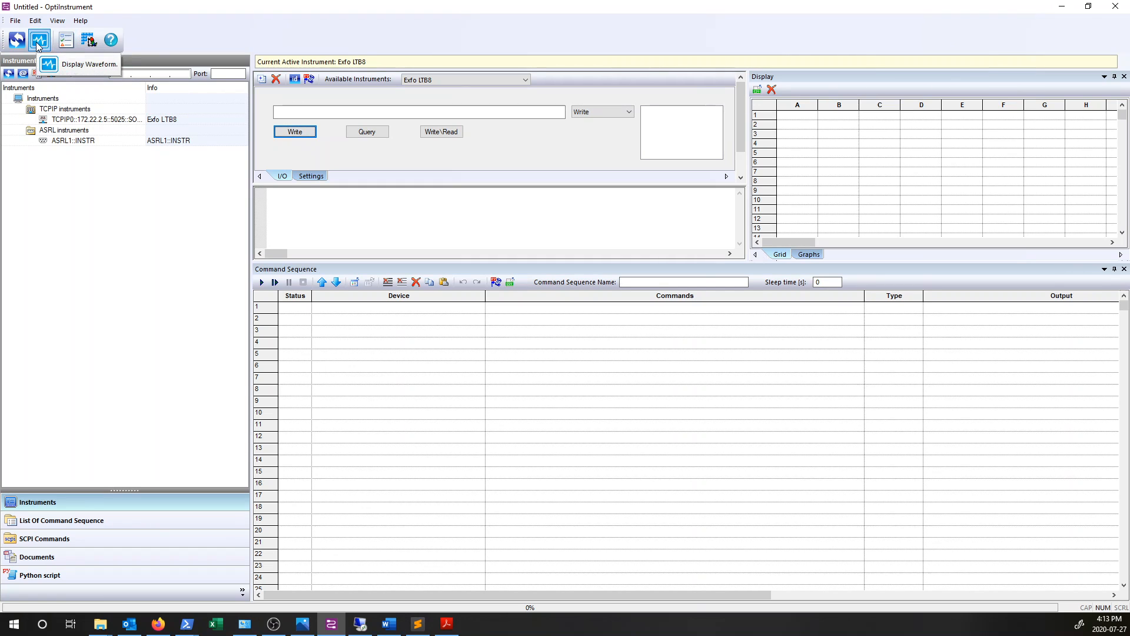
{"action": "left_click", "coordinate": [65, 43]}
{"action": "left_click", "coordinate": [65, 42]}
{"action": "left_click", "coordinate": [88, 41]}
{"action": "left_click", "coordinate": [88, 41]}
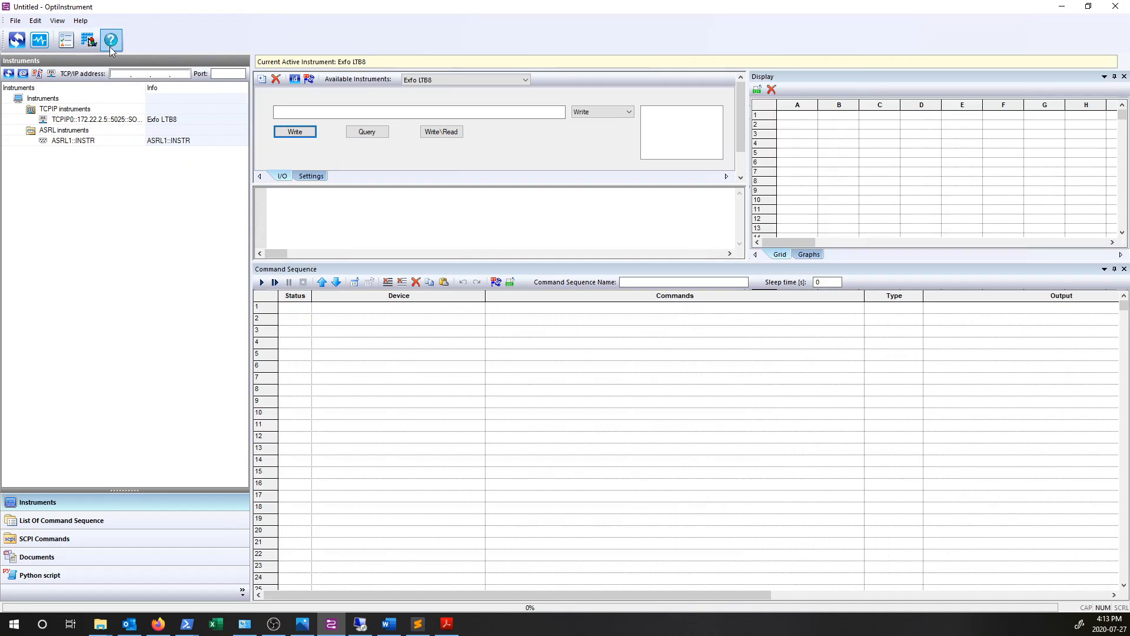
- View the product and version details in the program's About information and close it
{"action": "left_click", "coordinate": [111, 41]}
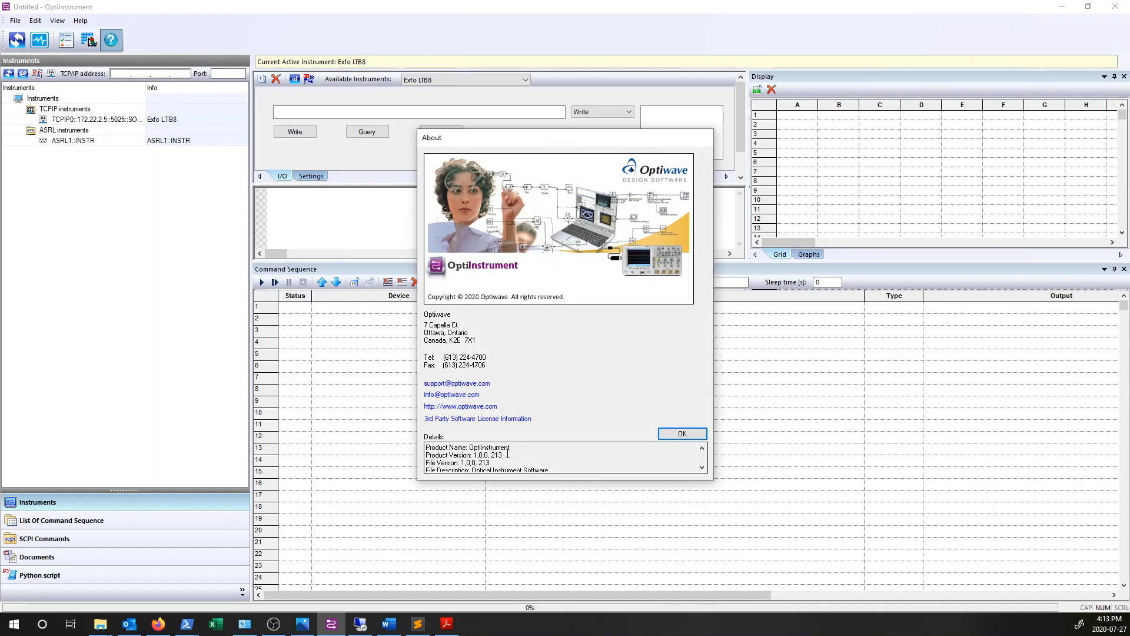
{"action": "scroll", "coordinate": [548, 459], "scroll_direction": "down", "scroll_amount": 3}
{"action": "scroll", "coordinate": [551, 454], "scroll_direction": "up", "scroll_amount": 3}
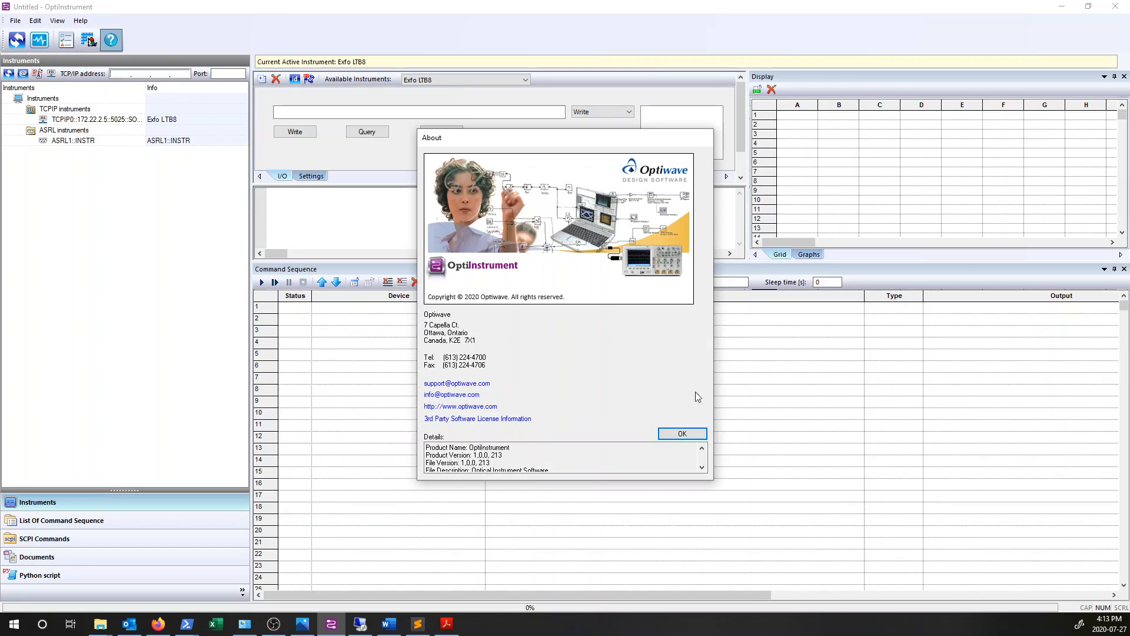
{"action": "left_click", "coordinate": [672, 434]}
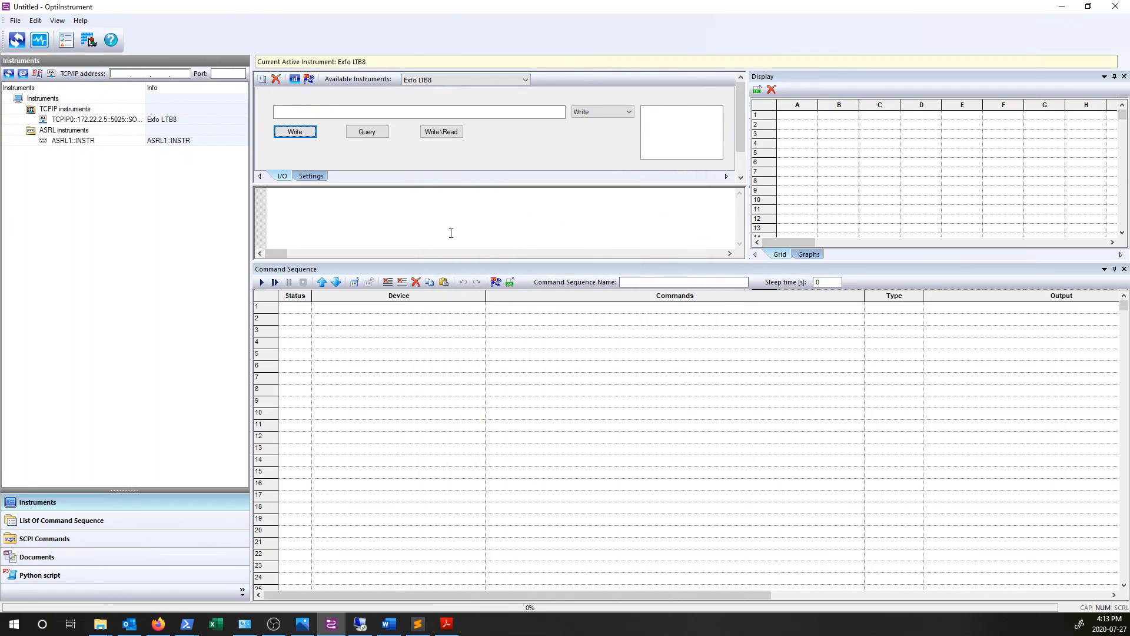
- Look over the command entry and Command Sequence areas, show the Display's graph view and return it to the grid
{"action": "left_click", "coordinate": [306, 112]}
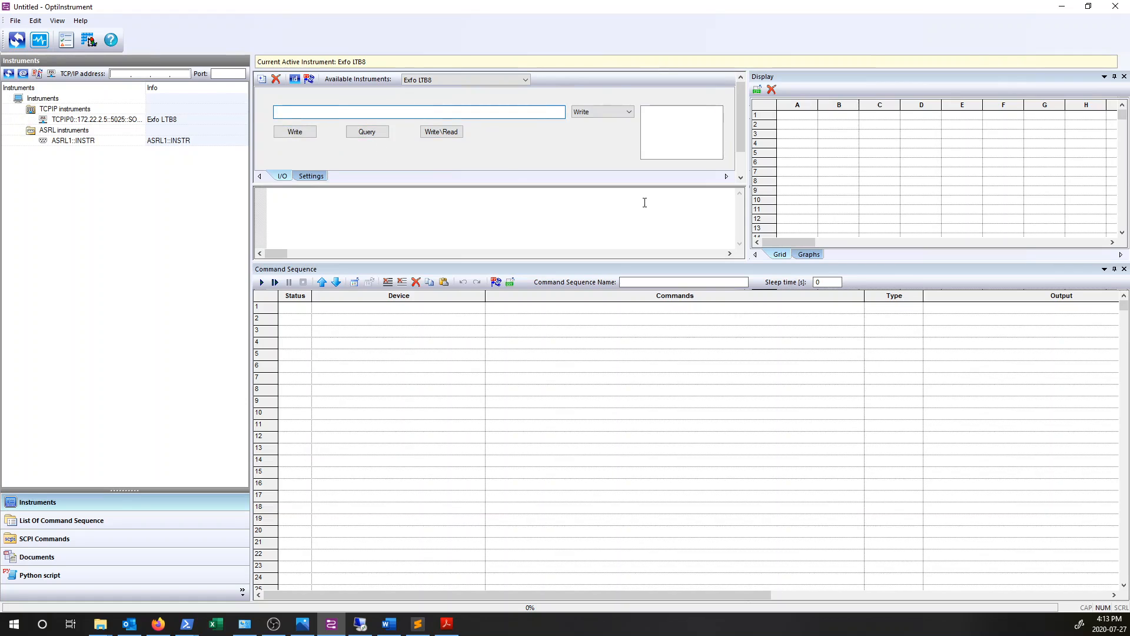
{"action": "left_click", "coordinate": [299, 267]}
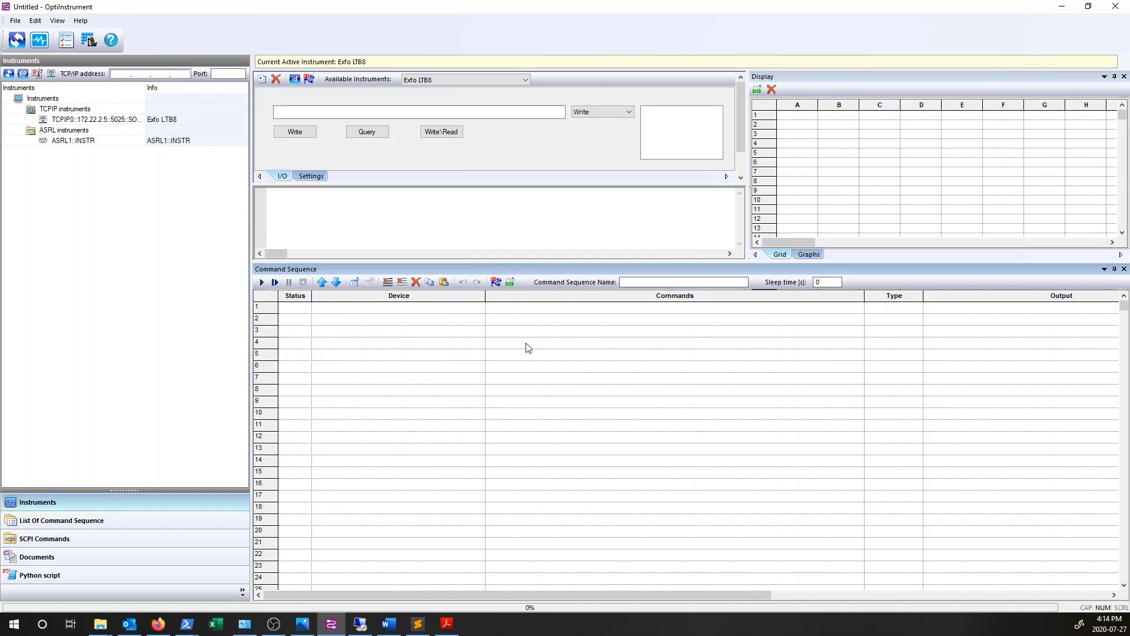
{"action": "left_click", "coordinate": [820, 78]}
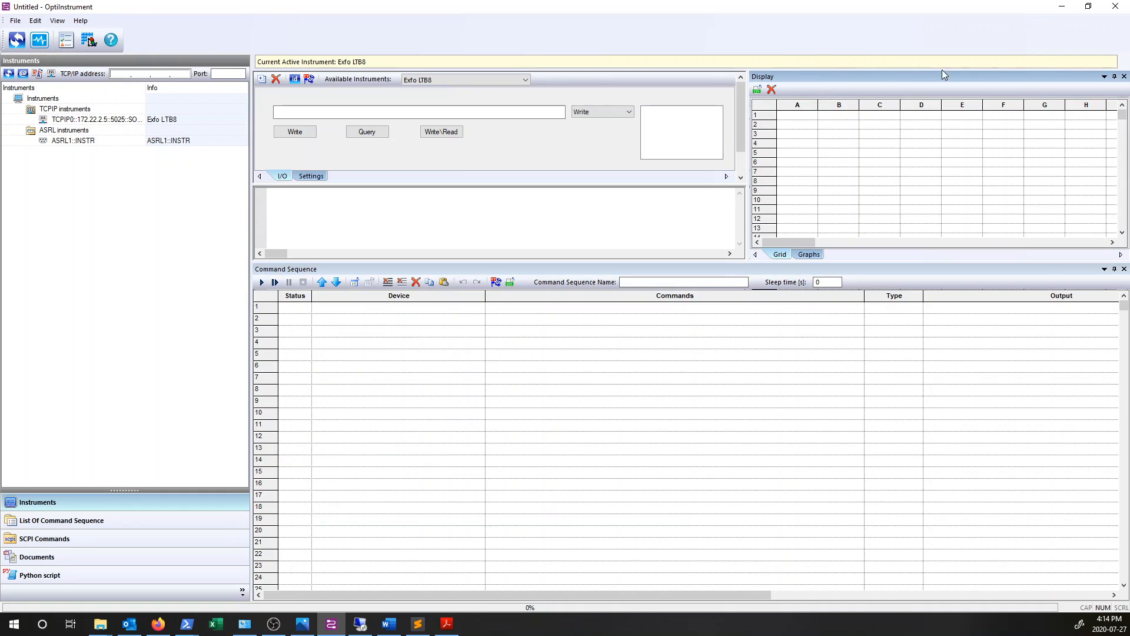
{"action": "left_click", "coordinate": [806, 255]}
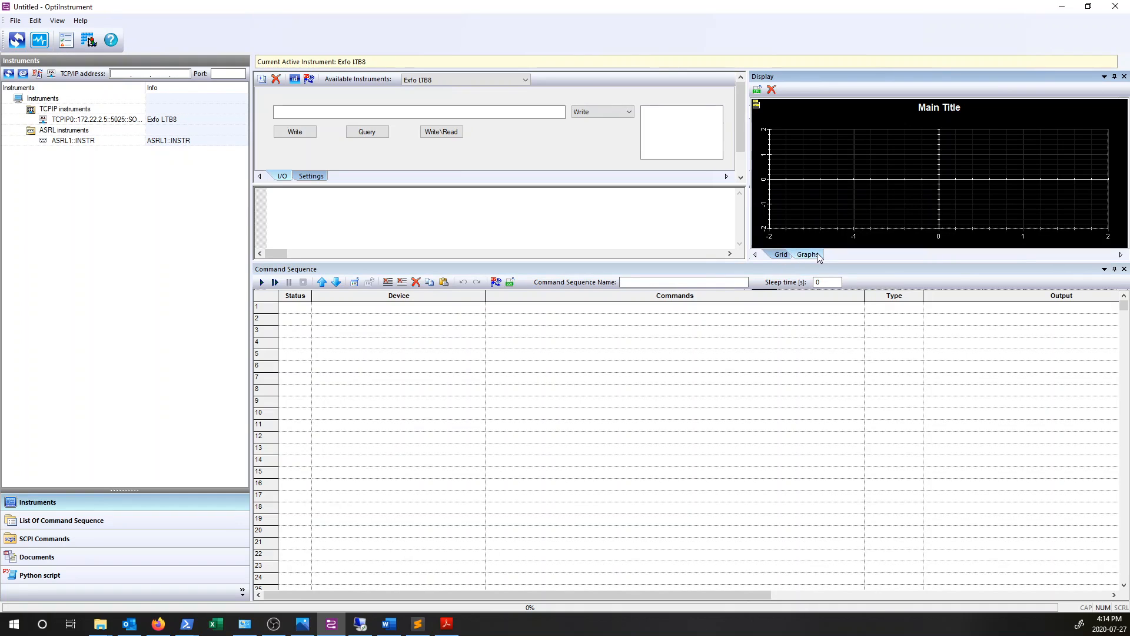
{"action": "left_click", "coordinate": [780, 256]}
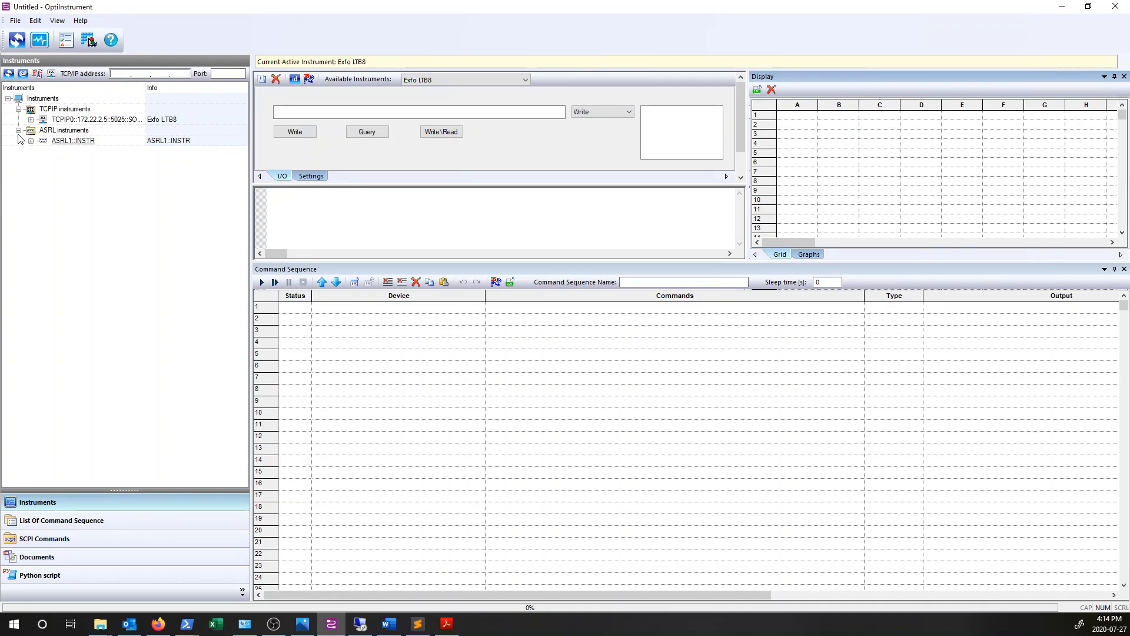
- Open Alias Setup, review the instruments' alias names and the Exfo LTB8 registry entry, and accept the dialog
{"action": "left_click", "coordinate": [23, 74]}
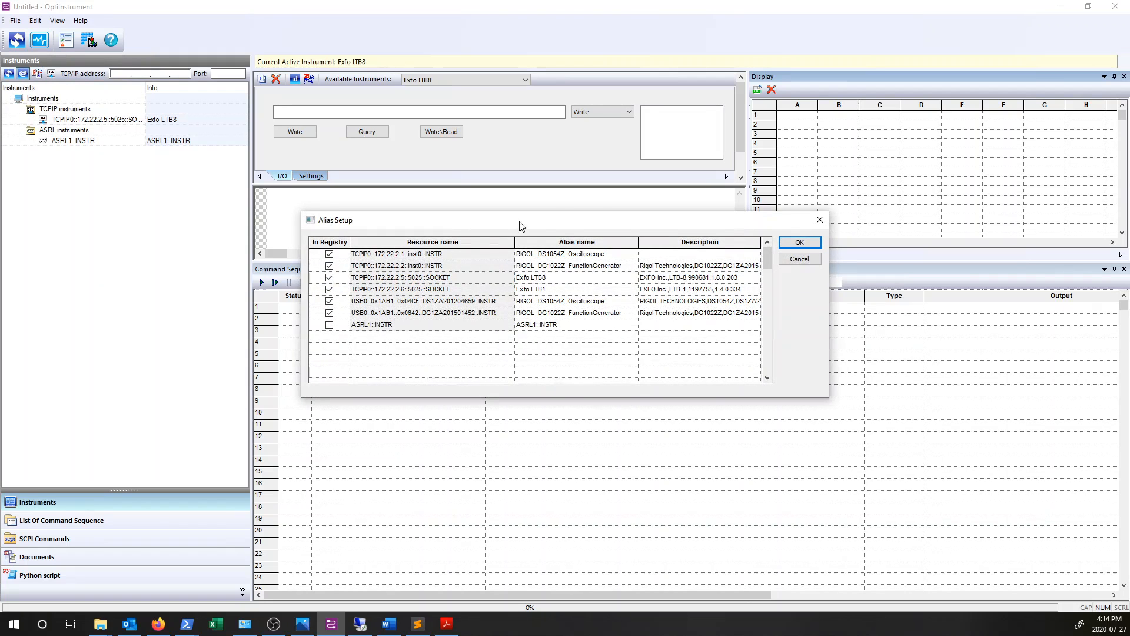
{"action": "left_click_drag", "start_coordinate": [520, 226], "coordinate": [467, 207]}
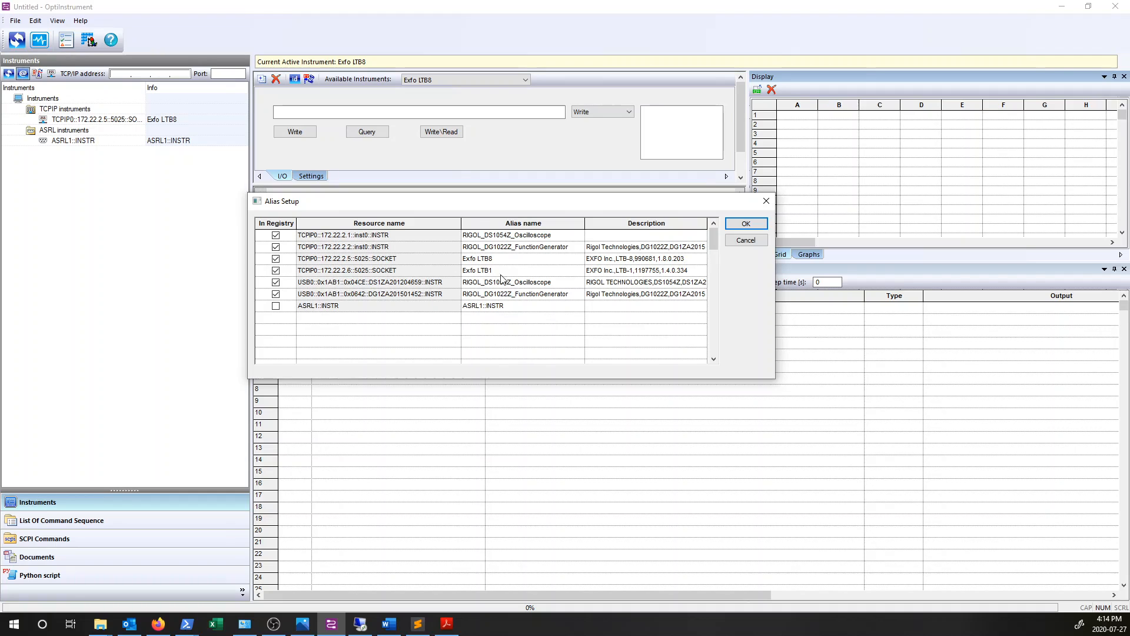
{"action": "left_click_drag", "start_coordinate": [497, 257], "coordinate": [459, 265]}
{"action": "left_click", "coordinate": [276, 259]}
{"action": "left_click", "coordinate": [744, 227]}
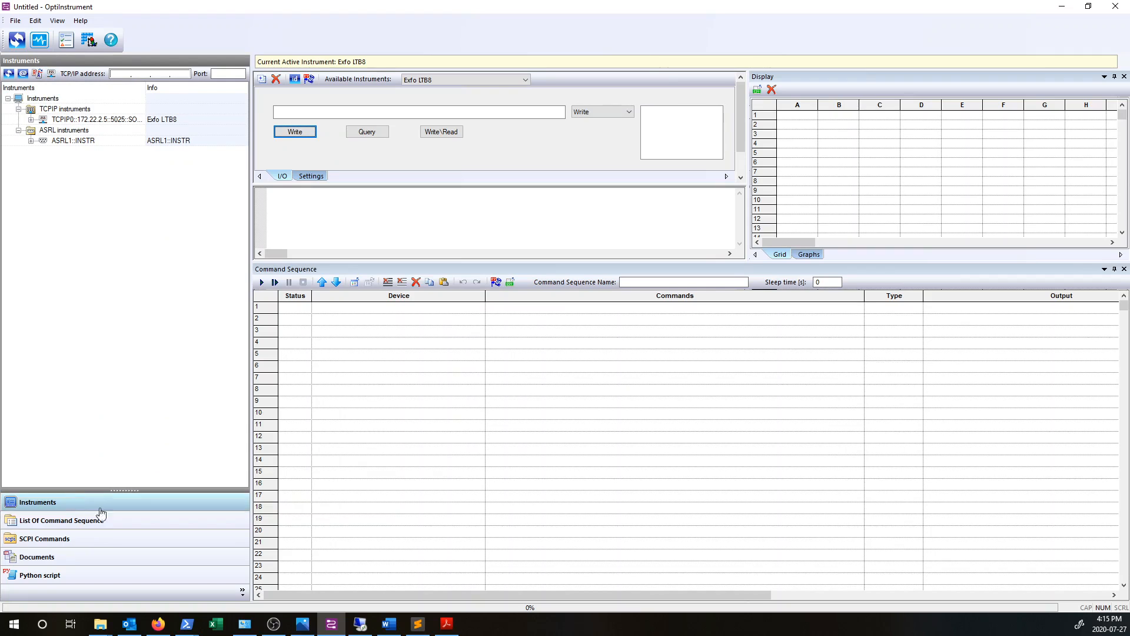
- Load the Exfo_Switch_wAllSources XML file into the list of command sequences and briefly expand it to inspect its commands
{"action": "left_click", "coordinate": [113, 523]}
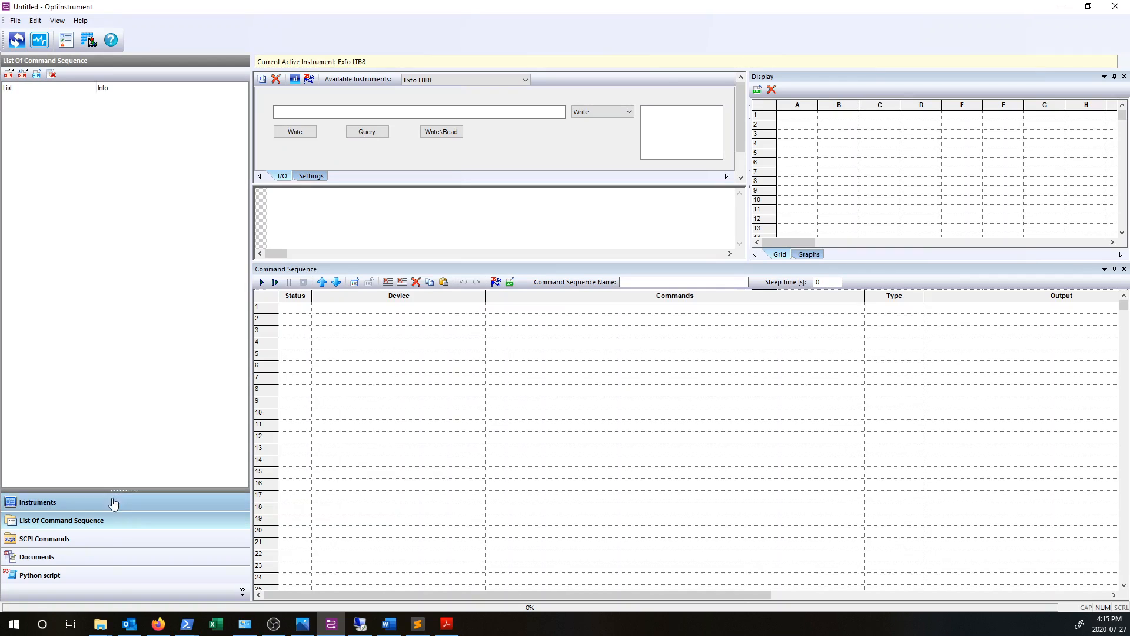
{"action": "left_click", "coordinate": [8, 75]}
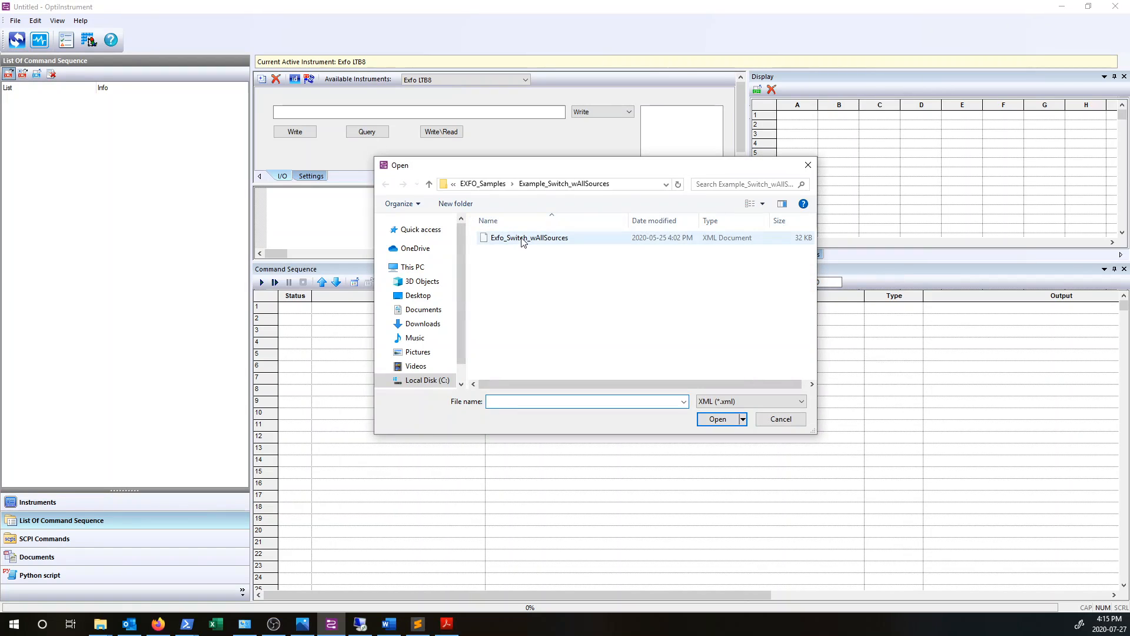
{"action": "left_click", "coordinate": [523, 238]}
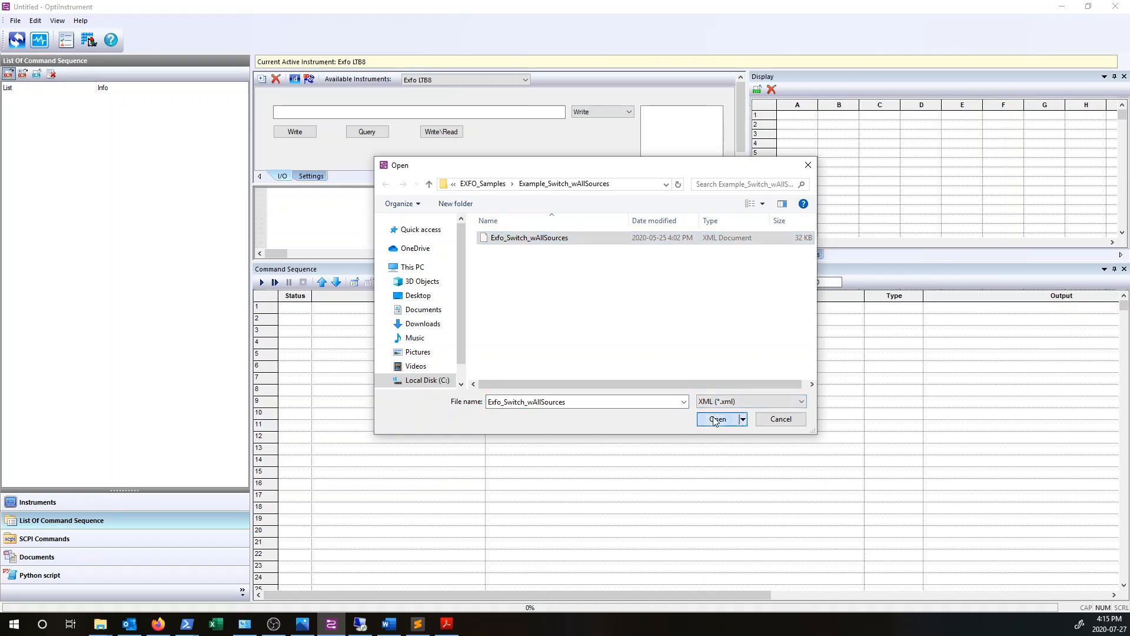
{"action": "left_click", "coordinate": [717, 420]}
{"action": "mouse_move", "coordinate": [120, 87]}
{"action": "left_mouse_down"}
{"action": "mouse_move", "coordinate": [131, 87]}
{"action": "mouse_move", "coordinate": [120, 87]}
{"action": "left_mouse_up"}
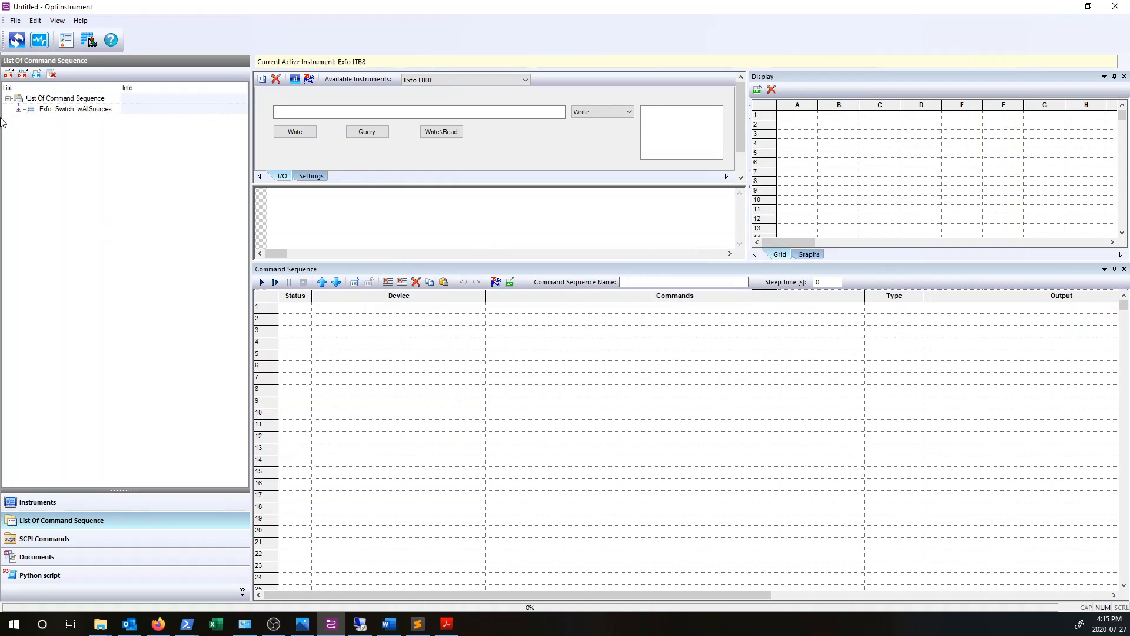
{"action": "left_click", "coordinate": [18, 110]}
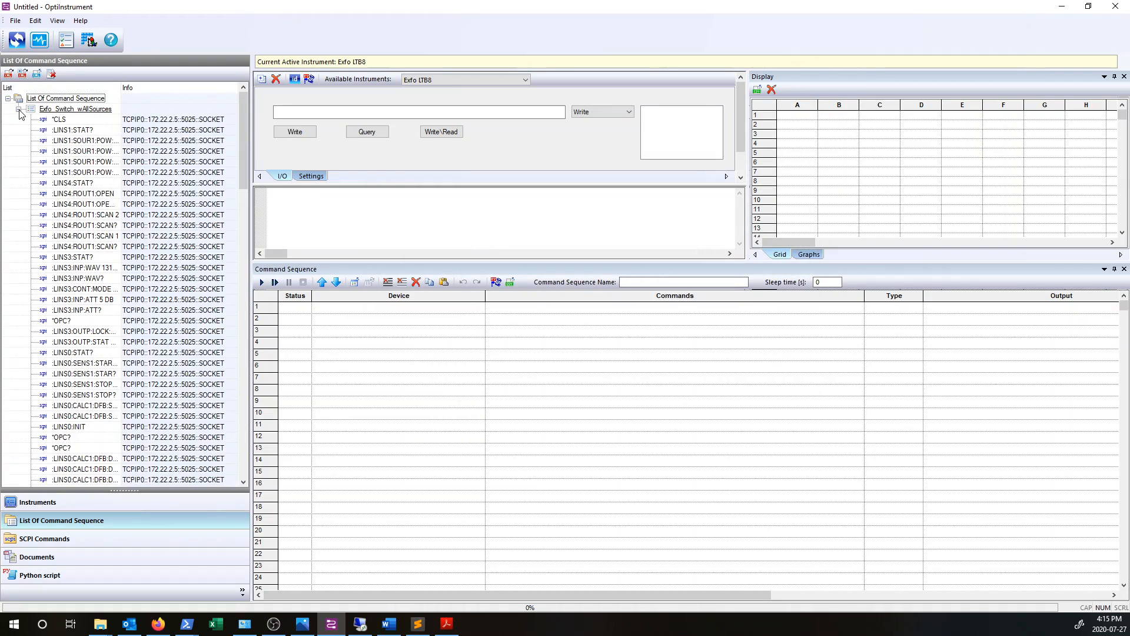
{"action": "left_click", "coordinate": [19, 110]}
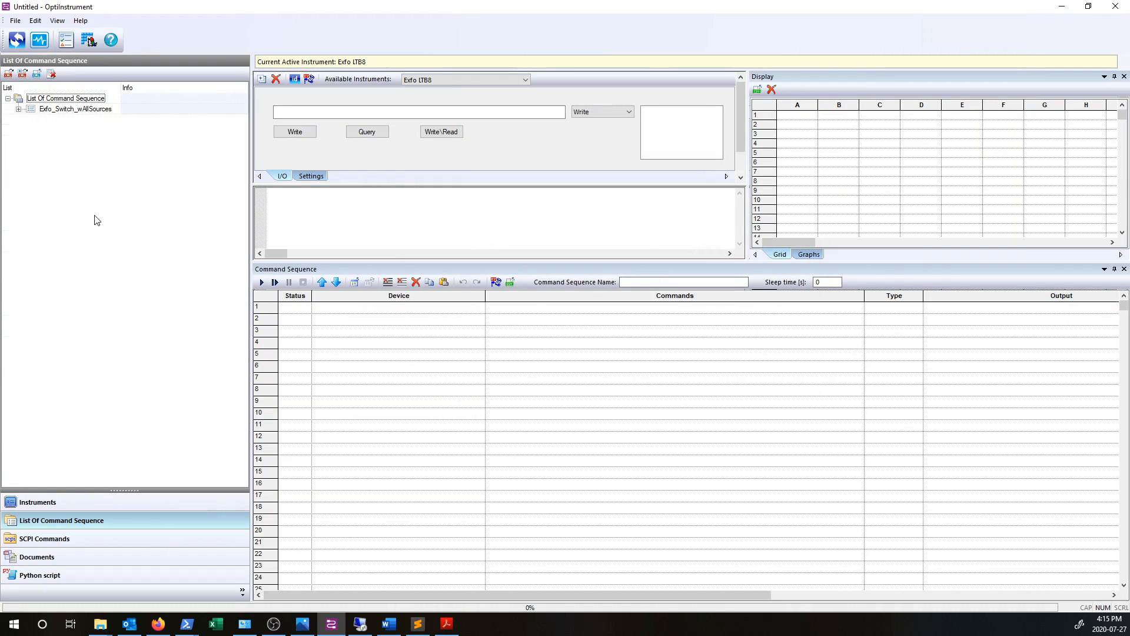
- Show the SCPI commands and examine the entries of the IEEE488.2 Common Commands group, collapsing it again
{"action": "left_click", "coordinate": [59, 540]}
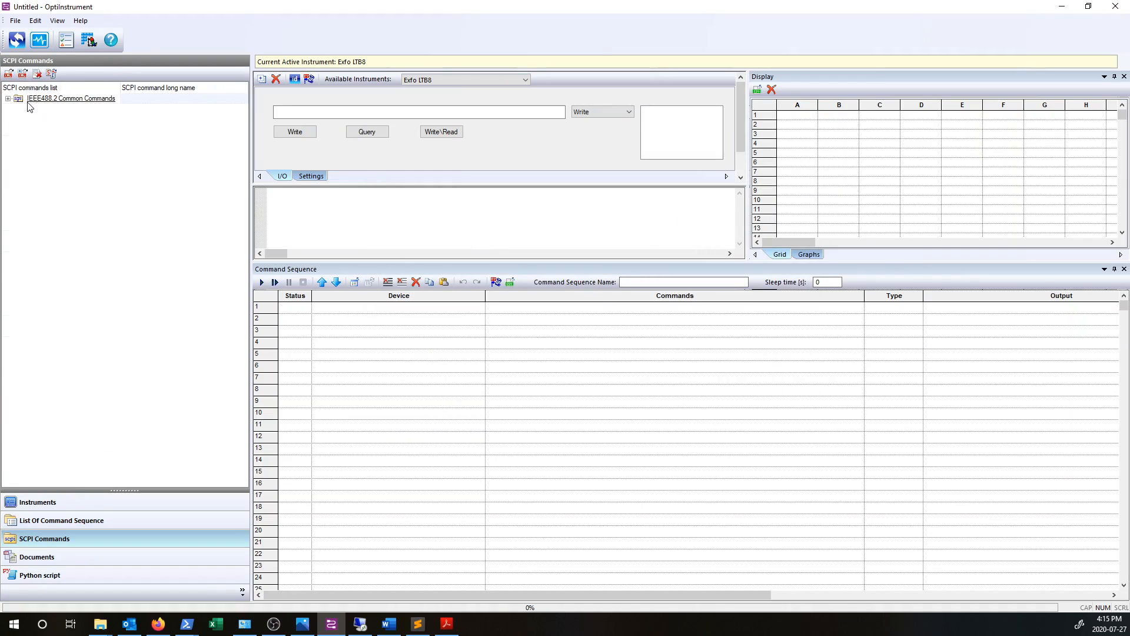
{"action": "left_click", "coordinate": [9, 99]}
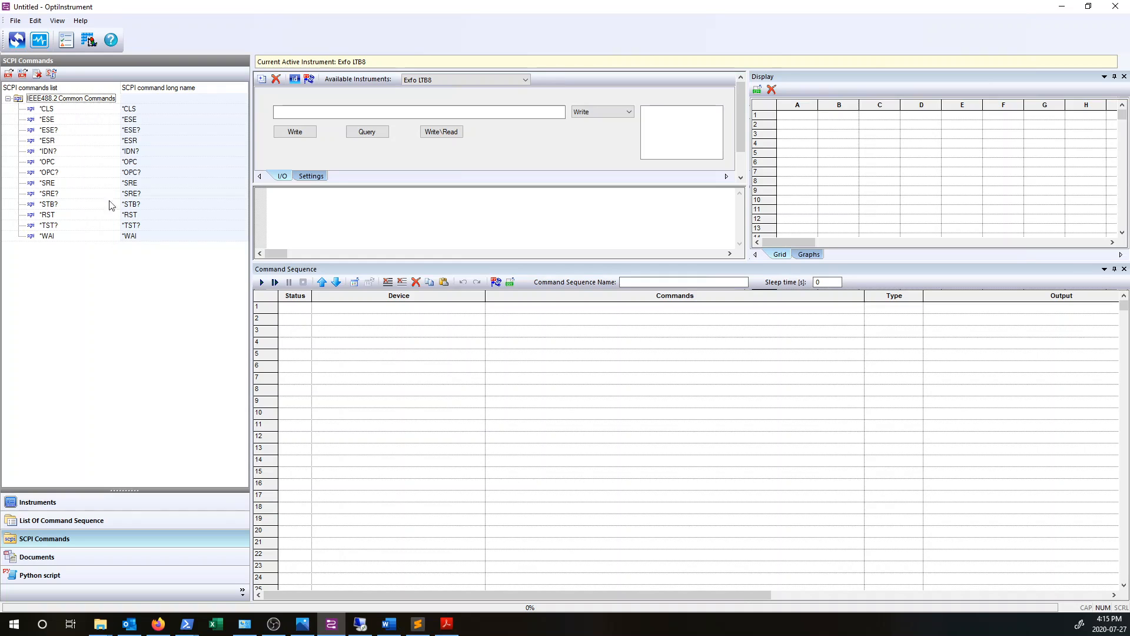
{"action": "left_click", "coordinate": [7, 98]}
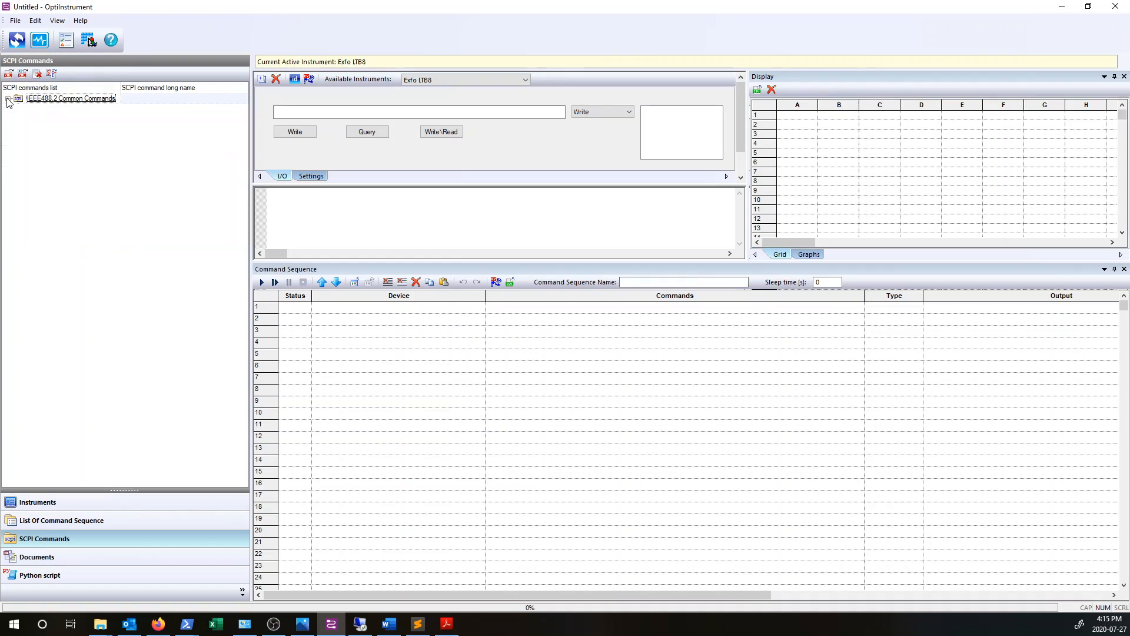
- Load the 88xx SCPI commands XML file from the EXFO_manuals_and_commands folder into the SCPI commands list
{"action": "left_click", "coordinate": [9, 73]}
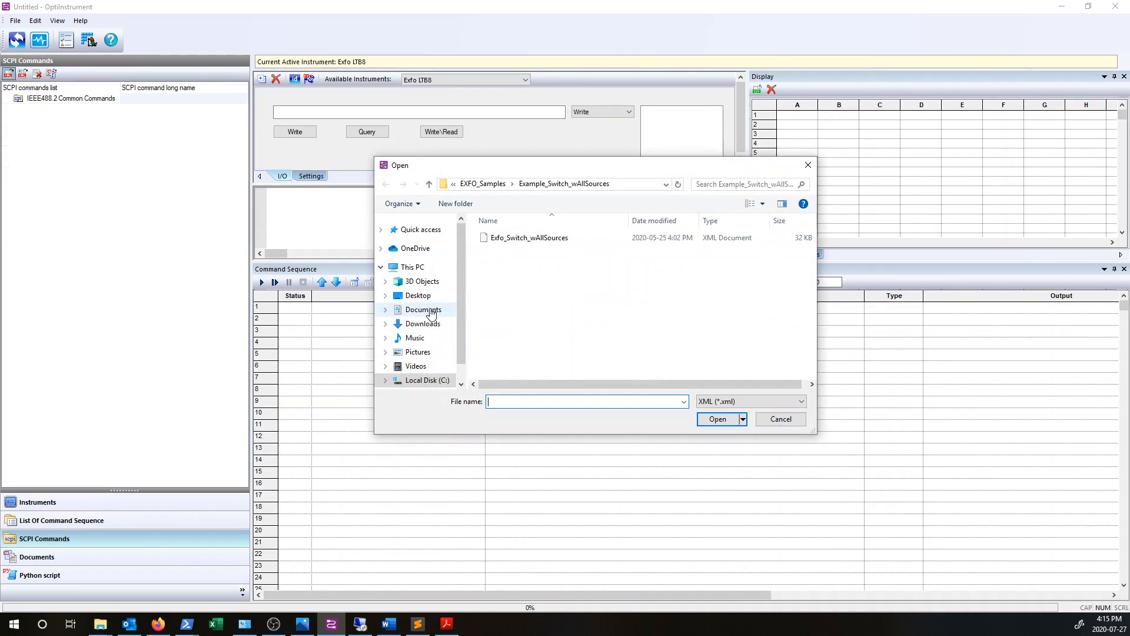
{"action": "scroll", "coordinate": [416, 363], "scroll_direction": "down", "scroll_amount": 1}
{"action": "left_click", "coordinate": [416, 358]}
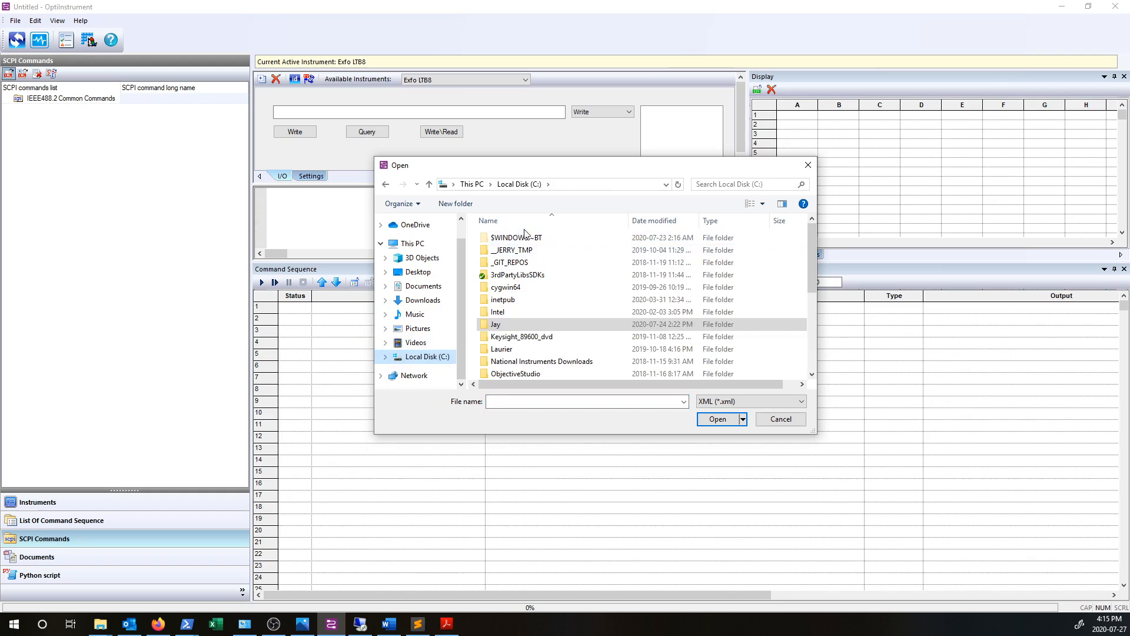
{"action": "scroll", "coordinate": [525, 323], "scroll_direction": "down", "scroll_amount": 4}
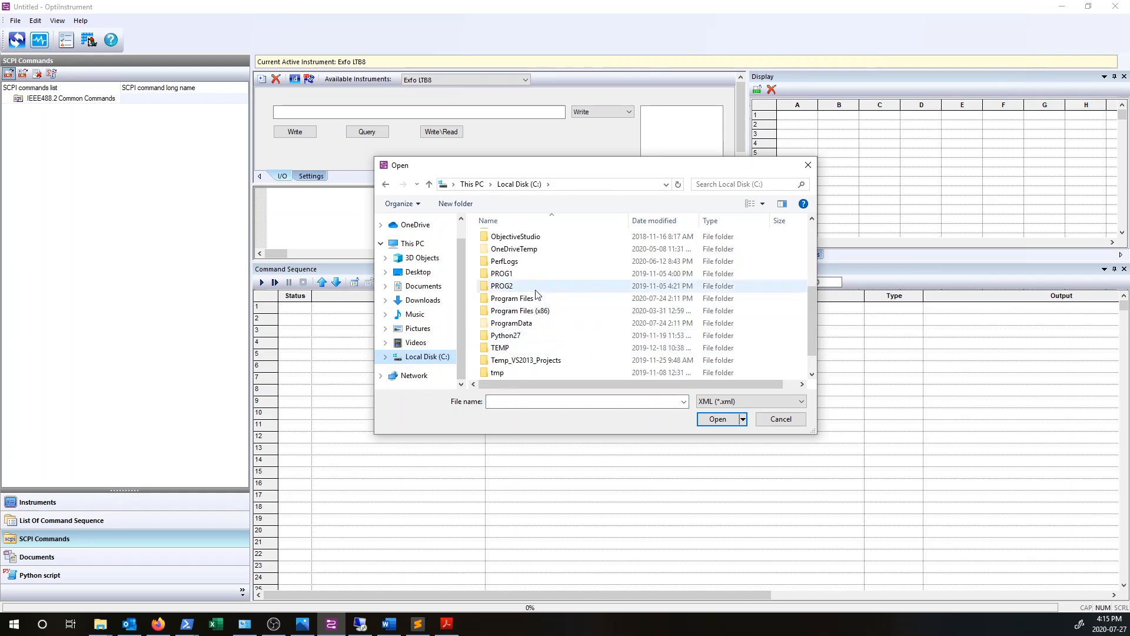
{"action": "scroll", "coordinate": [538, 298], "scroll_direction": "up", "scroll_amount": 2}
{"action": "double_click", "coordinate": [521, 260]}
{"action": "double_click", "coordinate": [525, 236]}
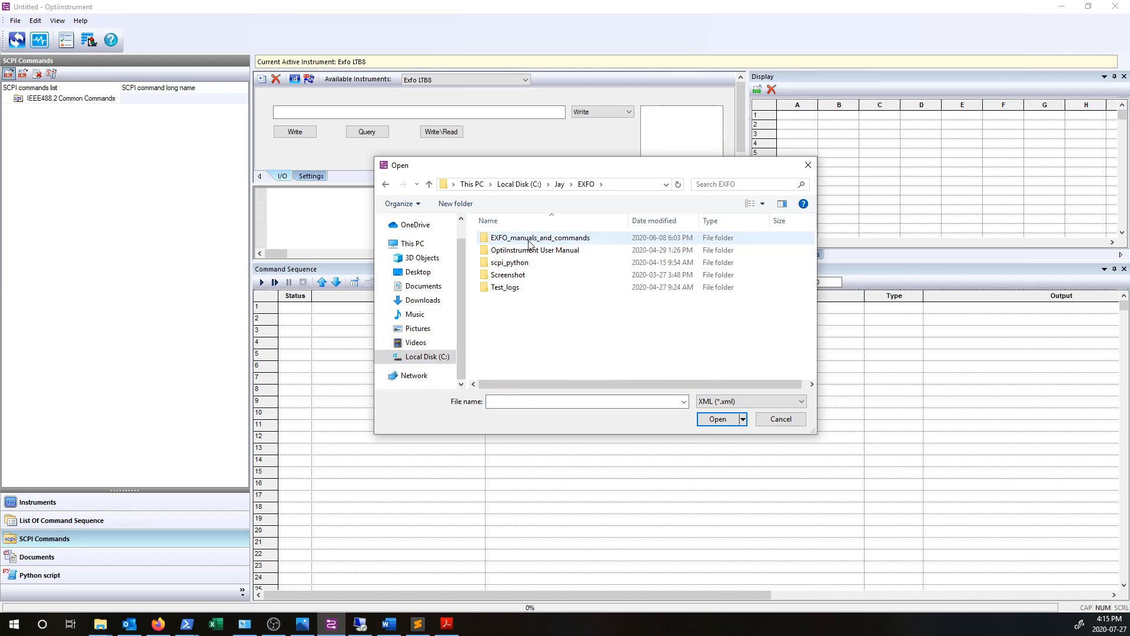
{"action": "double_click", "coordinate": [528, 241]}
{"action": "left_click", "coordinate": [505, 238]}
{"action": "left_click", "coordinate": [717, 418]}
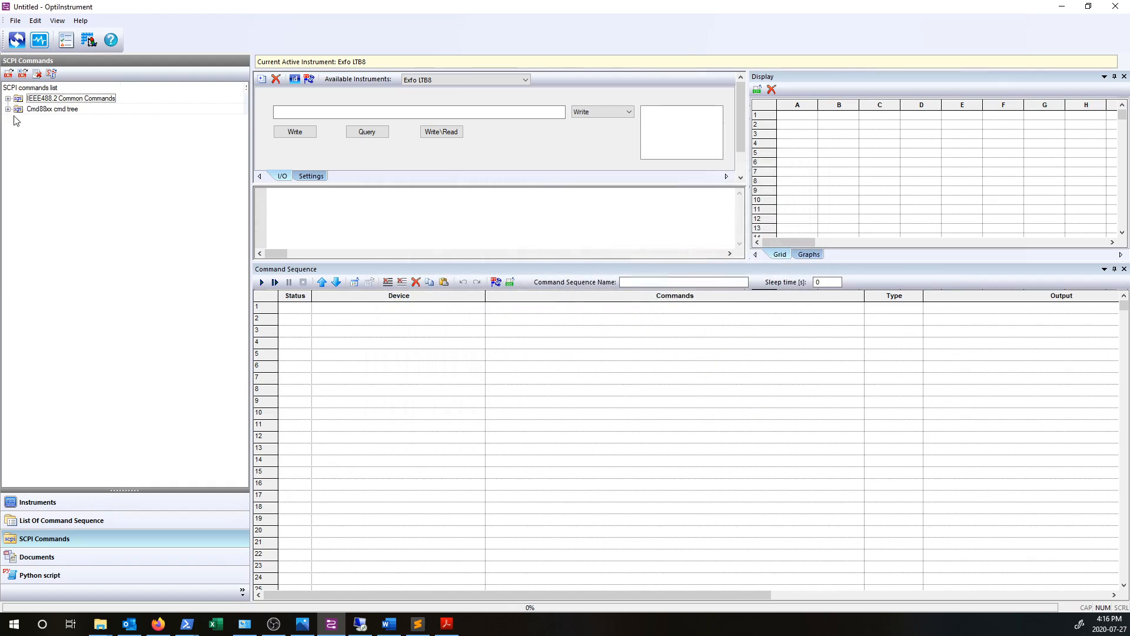
- Expand Cmd88xx cmd tree down to the commands under CONFig's TIMe and WAIT, and widen the pane to show the long names
{"action": "left_click", "coordinate": [7, 109]}
{"action": "left_click", "coordinate": [18, 119]}
{"action": "left_click", "coordinate": [30, 130]}
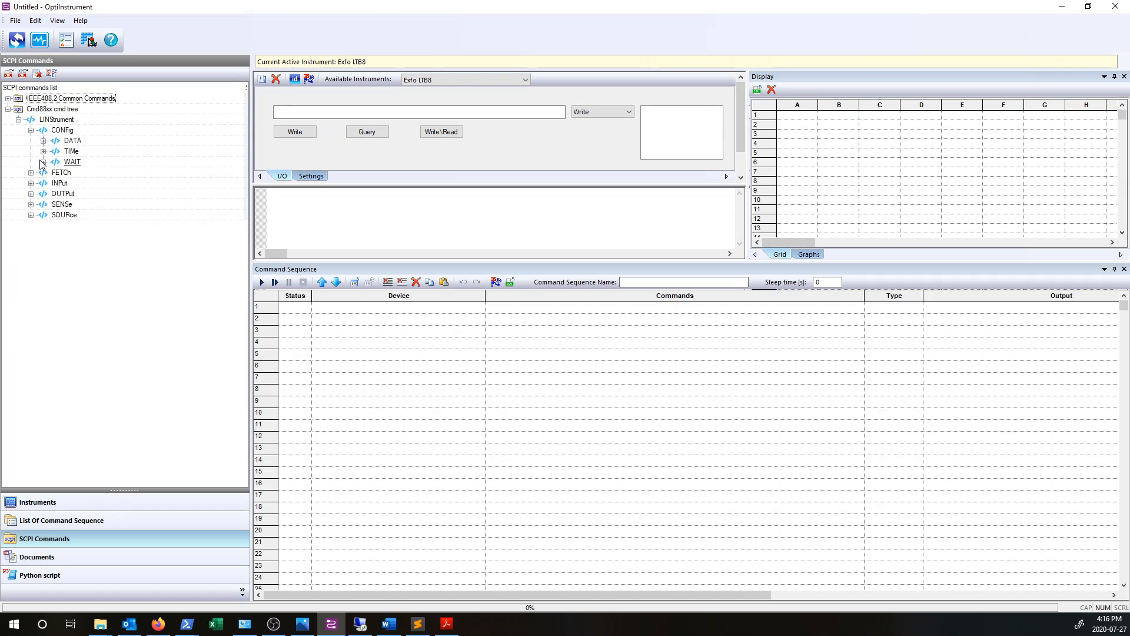
{"action": "left_click", "coordinate": [43, 162]}
{"action": "left_click", "coordinate": [44, 152]}
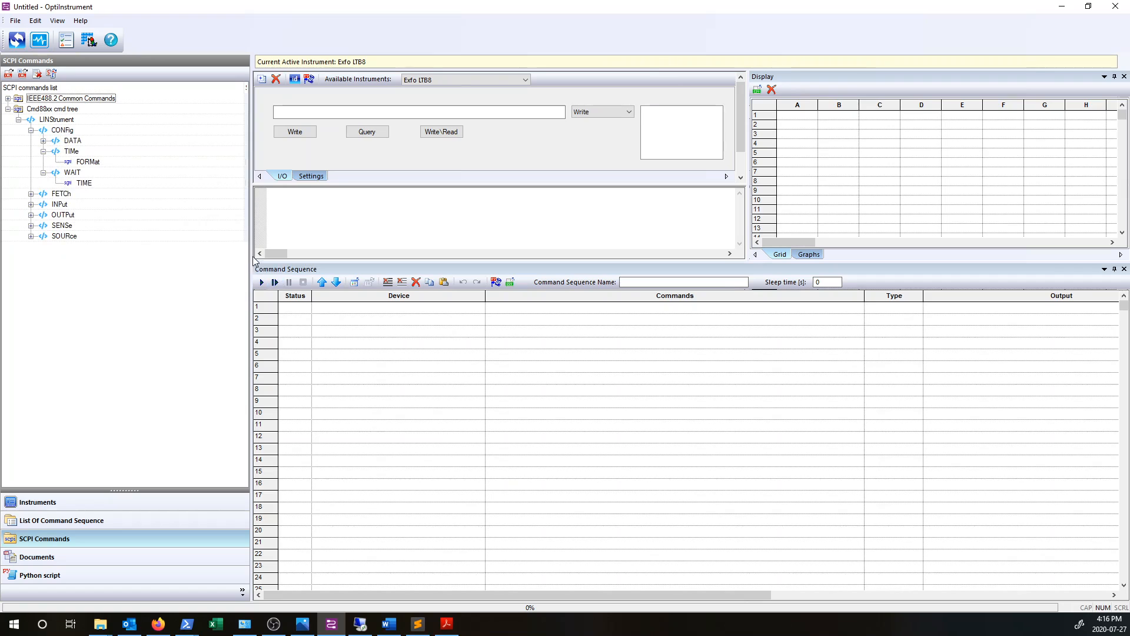
{"action": "left_click_drag", "start_coordinate": [251, 258], "coordinate": [394, 256]}
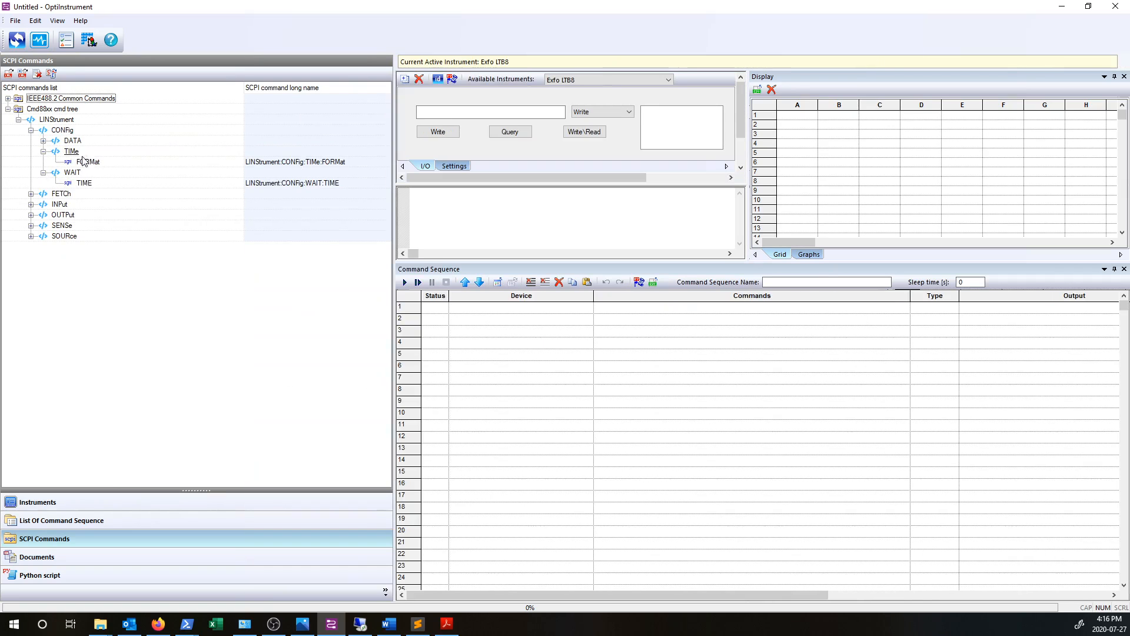
- Insert TIMe's FORMat command into the command entry and WAIT's TIME command into Command Sequence row 1, then collapse the tree and narrow the pane
{"action": "left_click", "coordinate": [286, 163]}
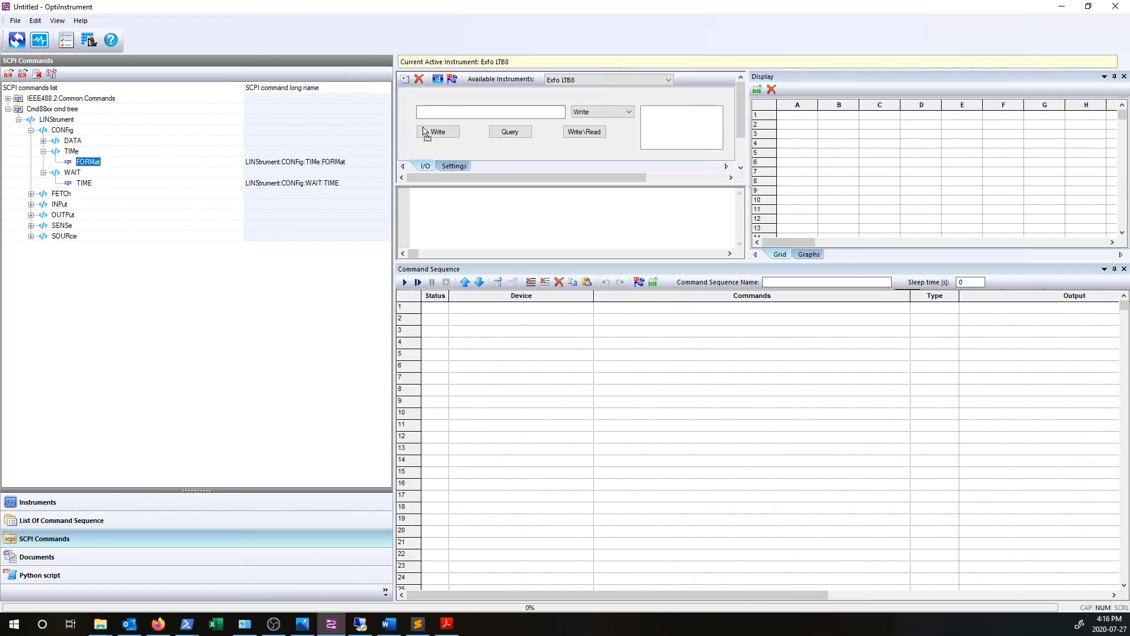
{"action": "left_click", "coordinate": [451, 114]}
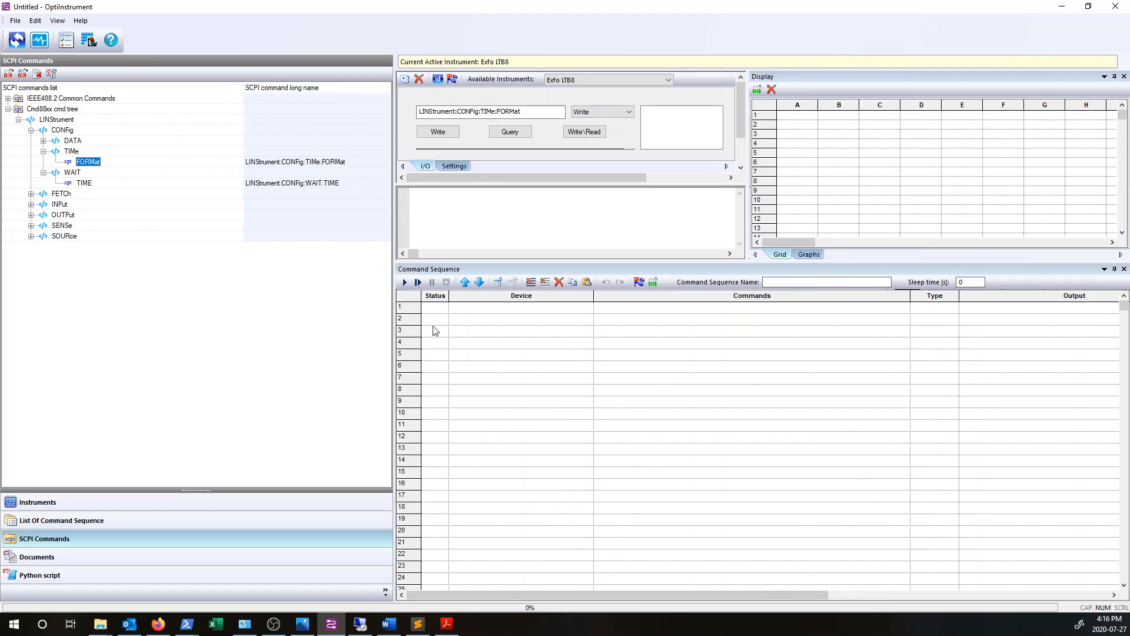
{"action": "left_click", "coordinate": [85, 184]}
{"action": "left_click_drag", "start_coordinate": [82, 186], "coordinate": [437, 310]}
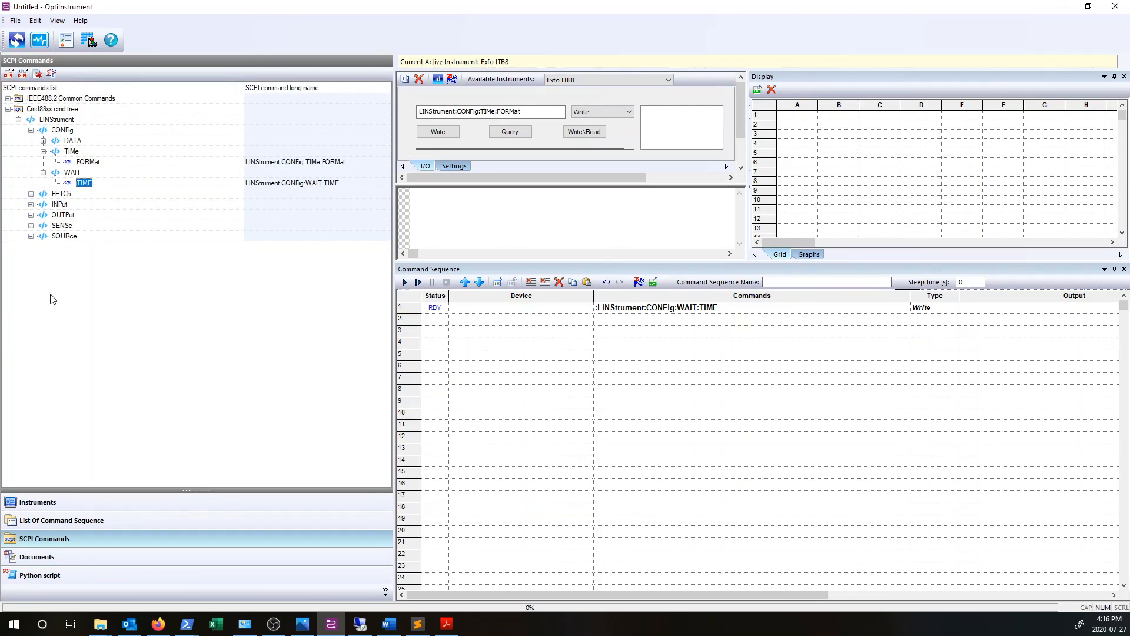
{"action": "left_click", "coordinate": [7, 109]}
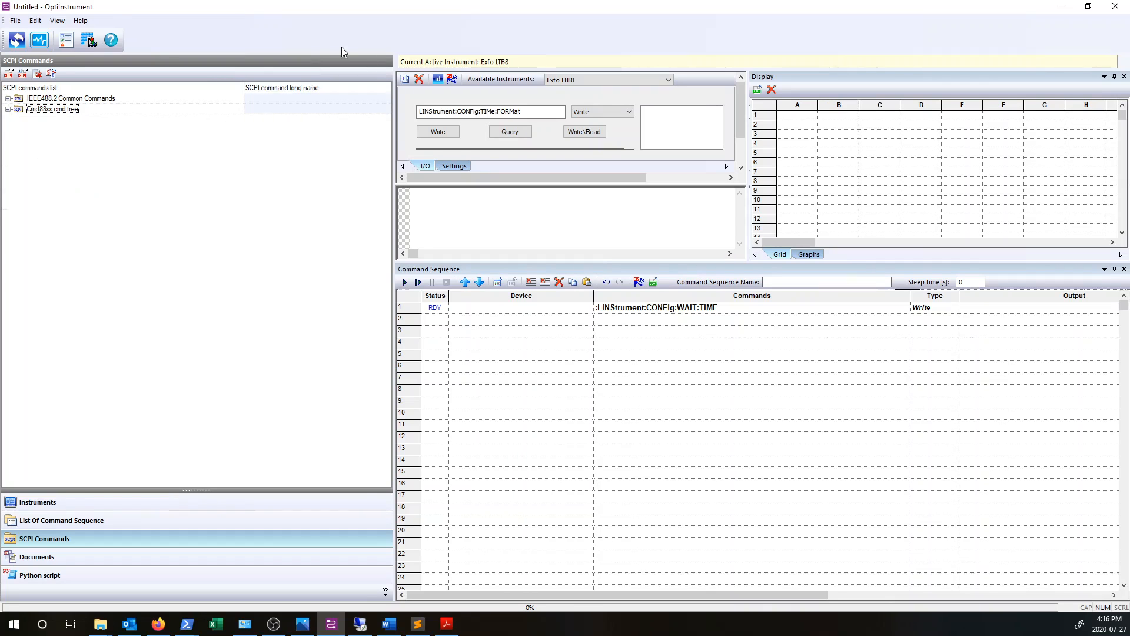
{"action": "left_click_drag", "start_coordinate": [394, 116], "coordinate": [341, 119]}
- Add the PDF ug-mxs-9100-hw-rev-b_20190621 to the Documents list
{"action": "left_click", "coordinate": [126, 555]}
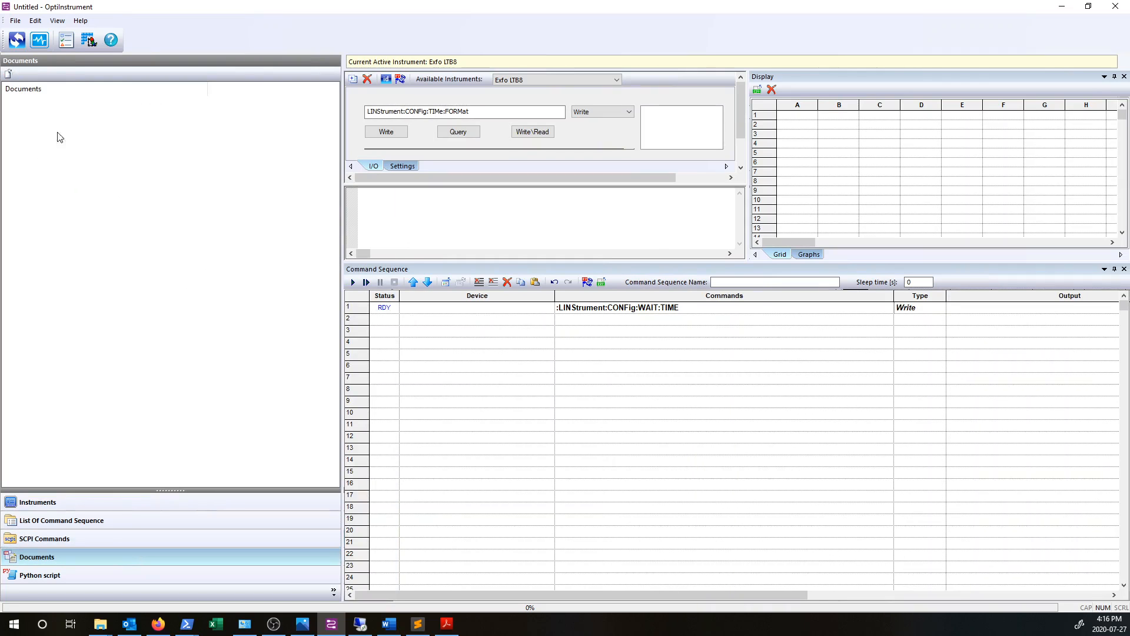
{"action": "left_click", "coordinate": [3, 76]}
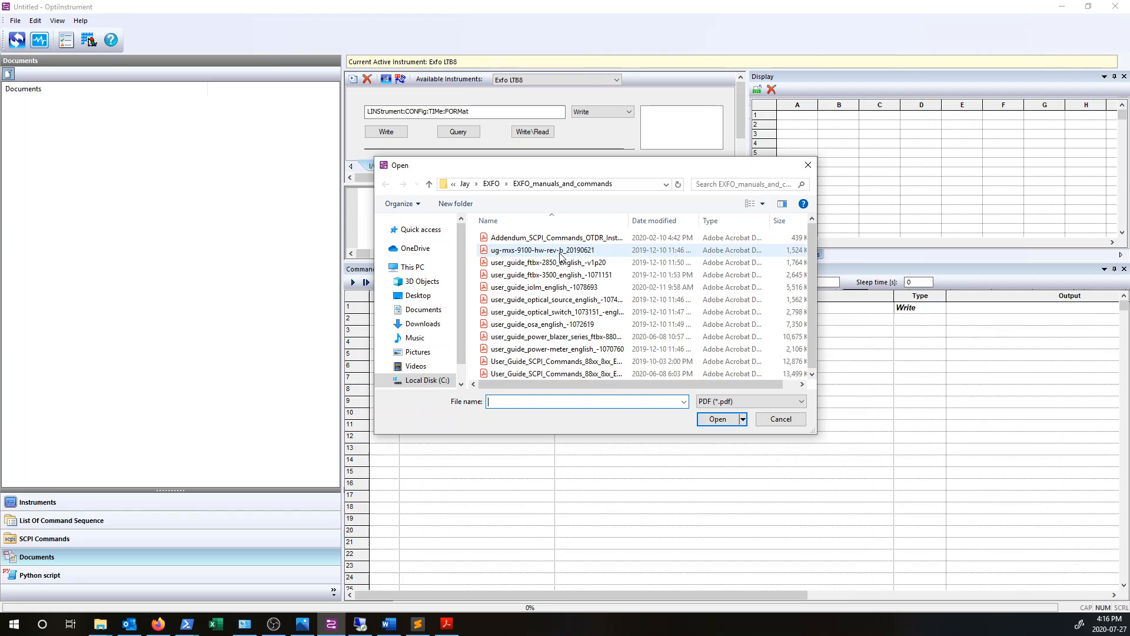
{"action": "left_click", "coordinate": [560, 253]}
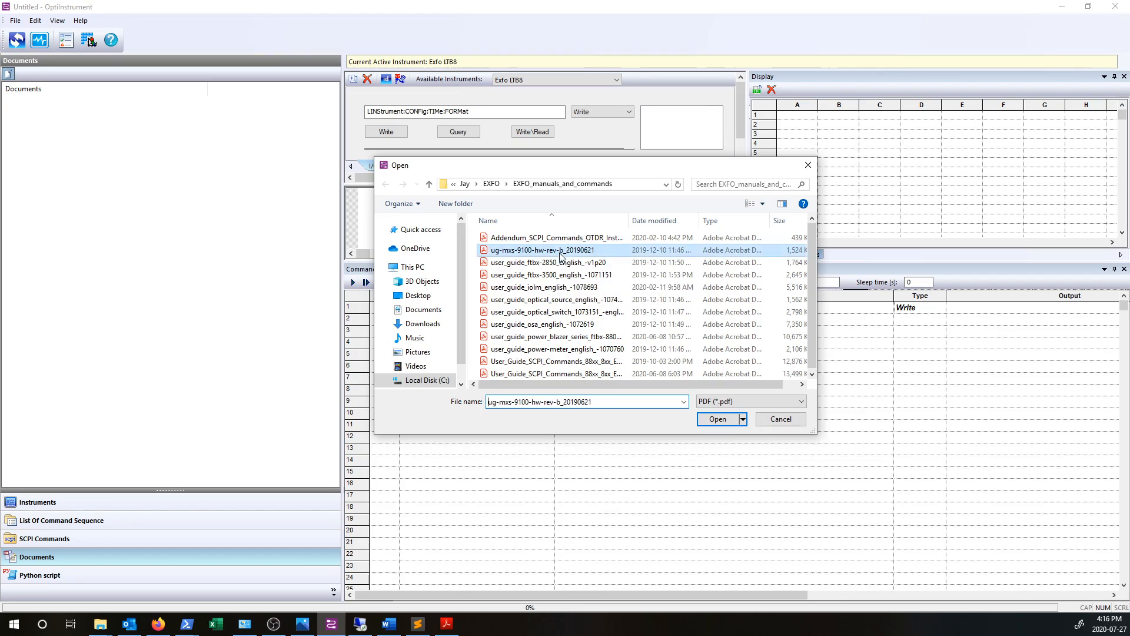
{"action": "left_click", "coordinate": [718, 419]}
{"action": "left_click", "coordinate": [62, 105]}
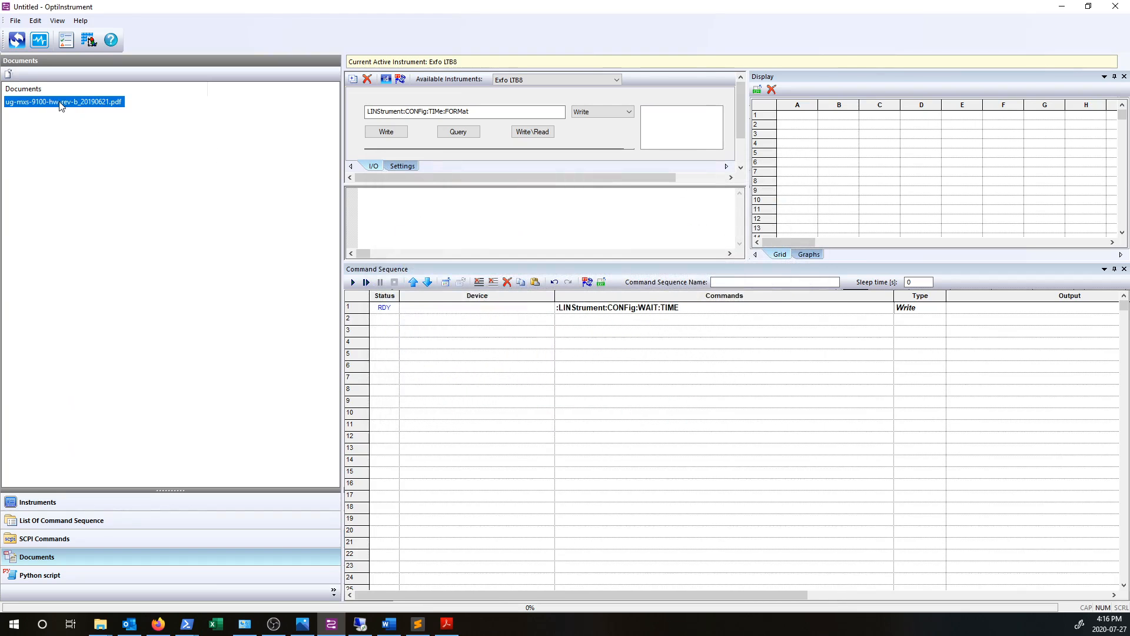
- Open the ug-mxs-9100-hw-rev-b_20190621 manual from the Documents list, skim its first pages, and minimize the PDF reader
{"action": "double_click", "coordinate": [69, 104]}
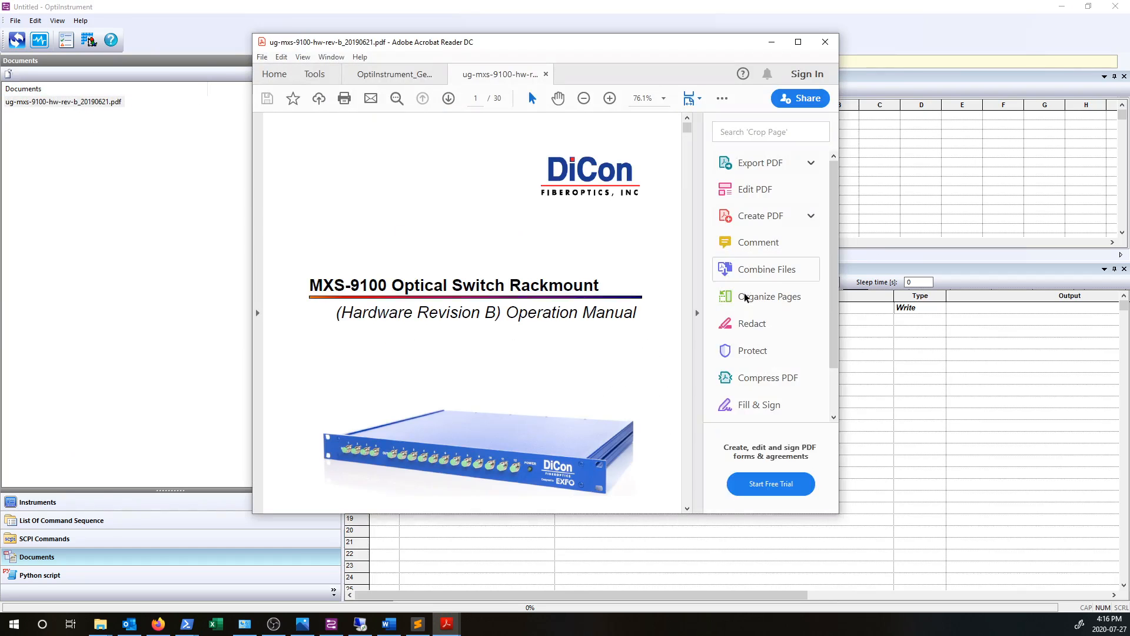
{"action": "left_click", "coordinate": [698, 313]}
{"action": "scroll", "coordinate": [699, 312], "scroll_direction": "down", "scroll_amount": 10}
{"action": "scroll", "coordinate": [702, 313], "scroll_direction": "down", "scroll_amount": 10}
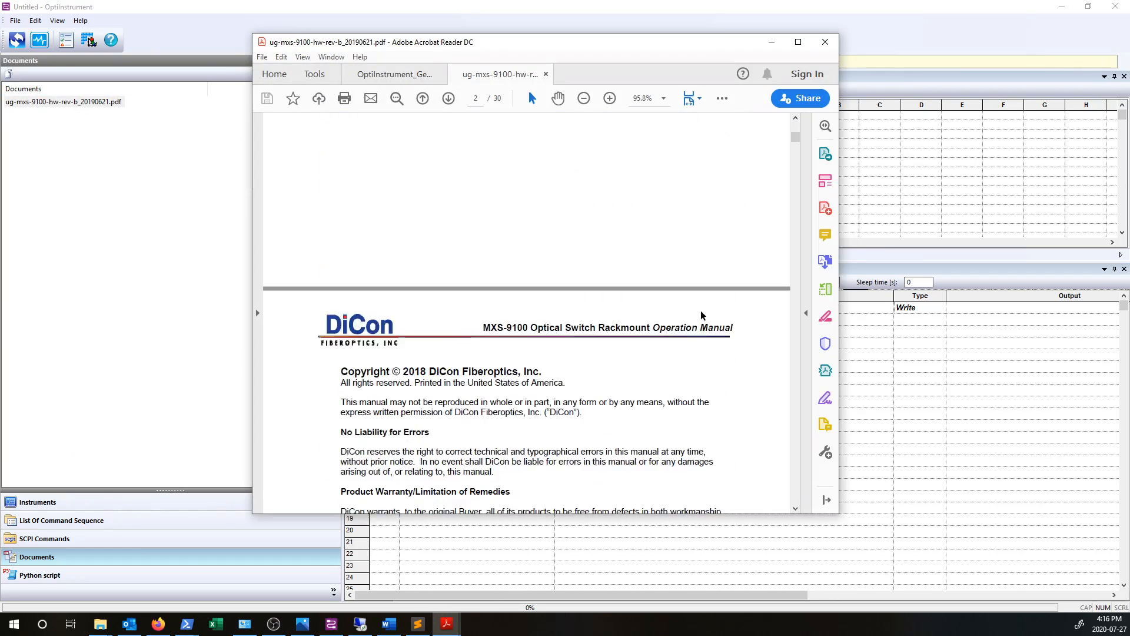
{"action": "left_click", "coordinate": [772, 43]}
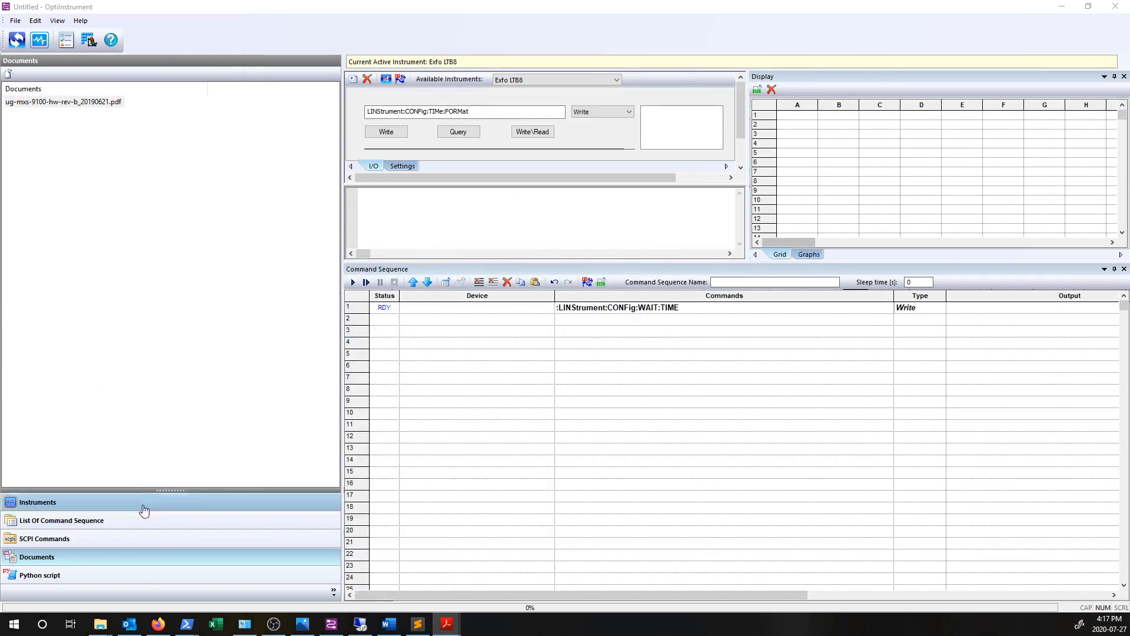
- Show the Python script area in a narrower pane, and clear the FORMat command from the command entry after viewing its parameters
{"action": "left_click", "coordinate": [113, 581]}
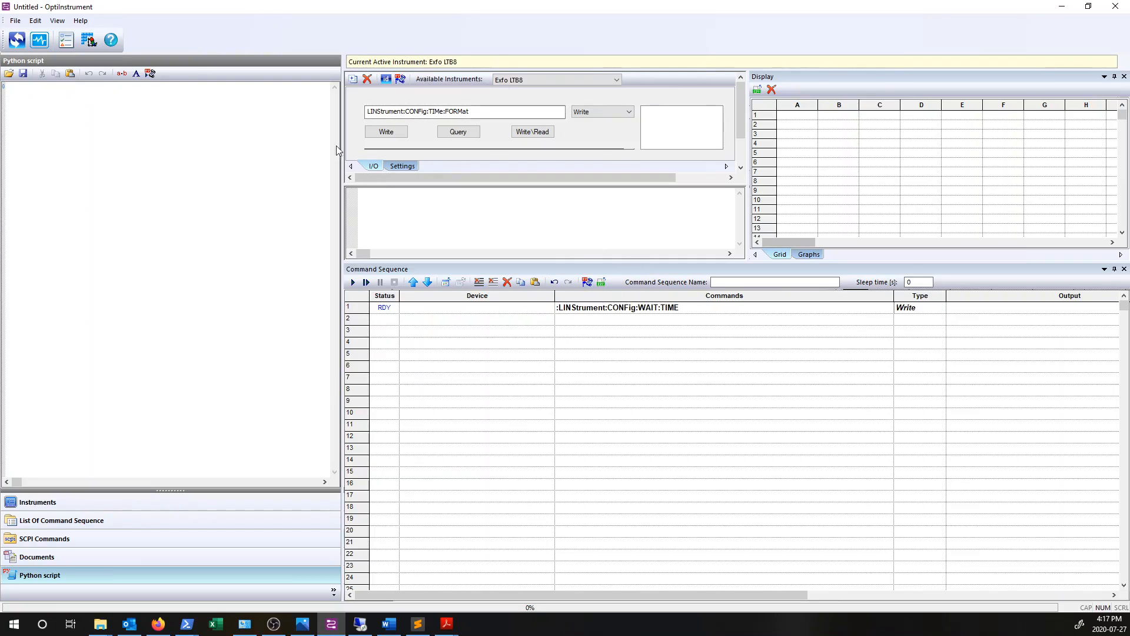
{"action": "left_click_drag", "start_coordinate": [341, 146], "coordinate": [247, 141]}
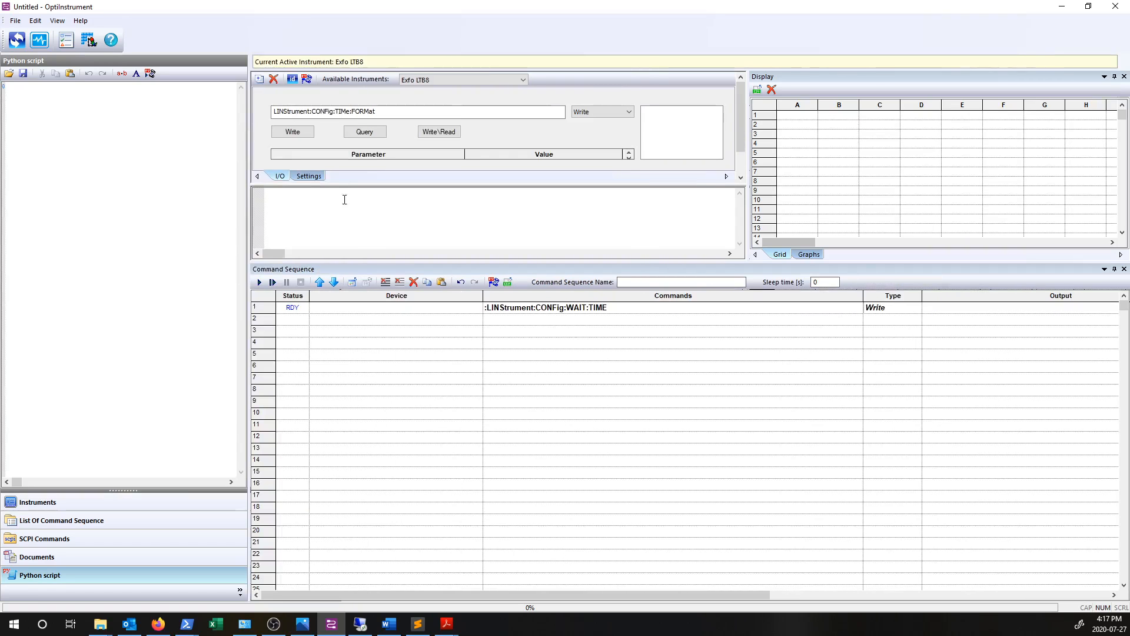
{"action": "left_click_drag", "start_coordinate": [324, 185], "coordinate": [324, 212]}
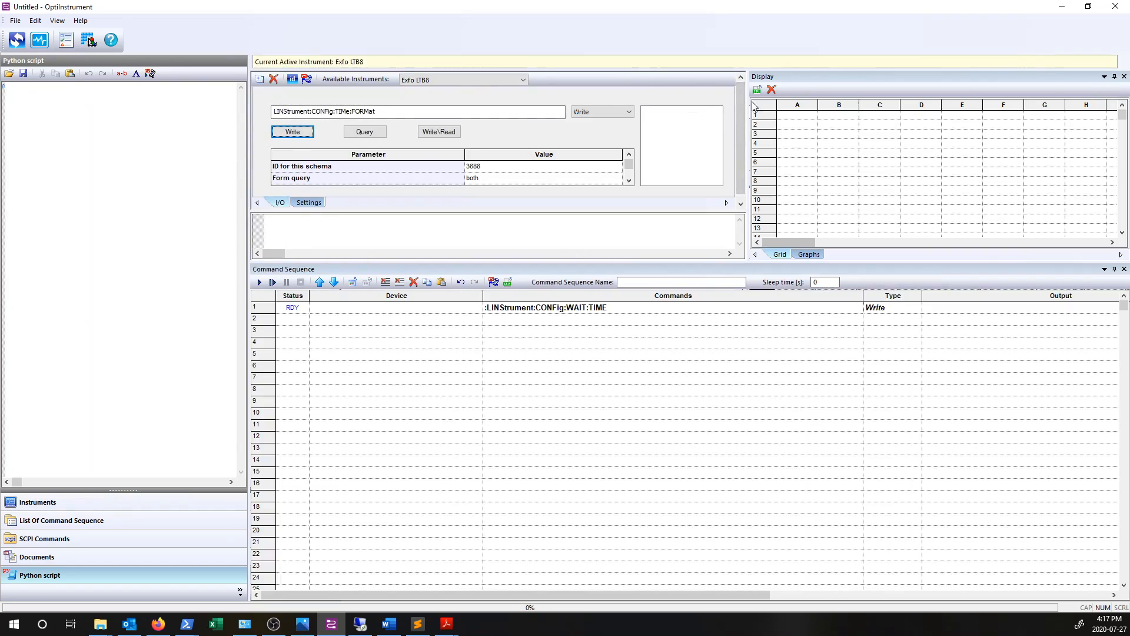
{"action": "left_click", "coordinate": [274, 79]}
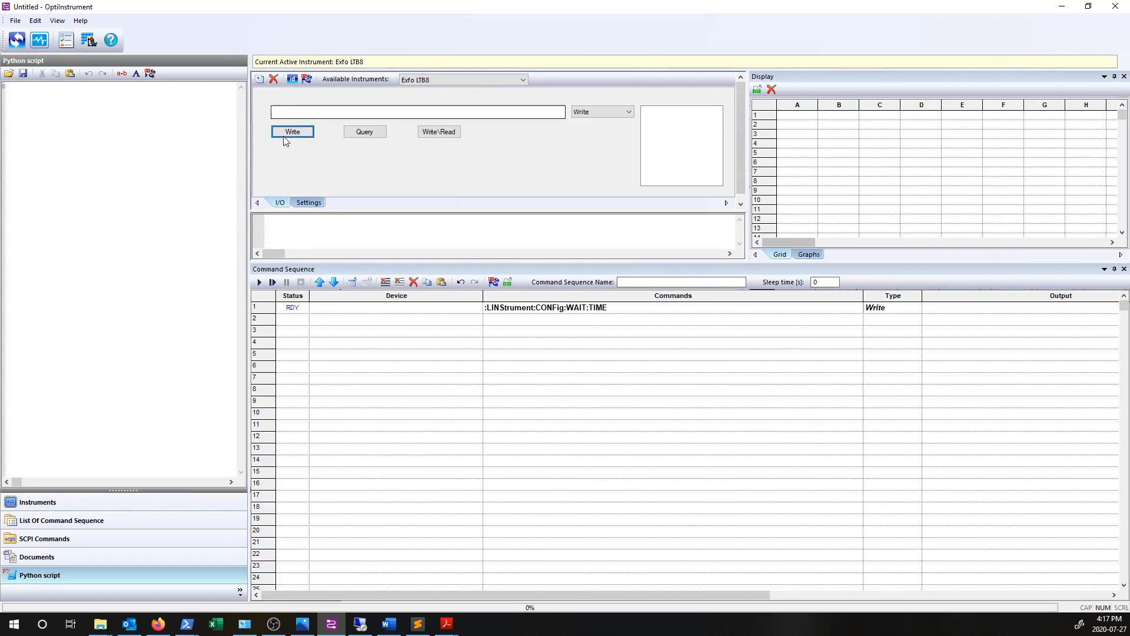
{"action": "left_click_drag", "start_coordinate": [342, 212], "coordinate": [348, 186]}
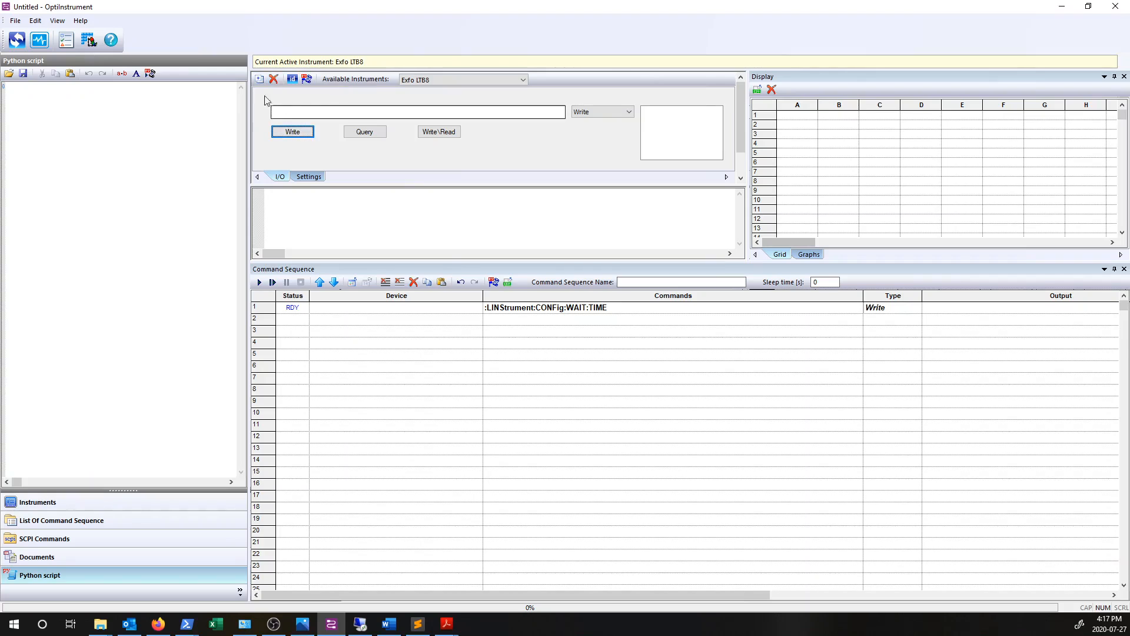
- Query the active instrument's identification, examine the response and status entries, and keep Exfo LTB8 selected among the available instruments
{"action": "left_click", "coordinate": [291, 82]}
{"action": "left_click_drag", "start_coordinate": [422, 195], "coordinate": [259, 192]}
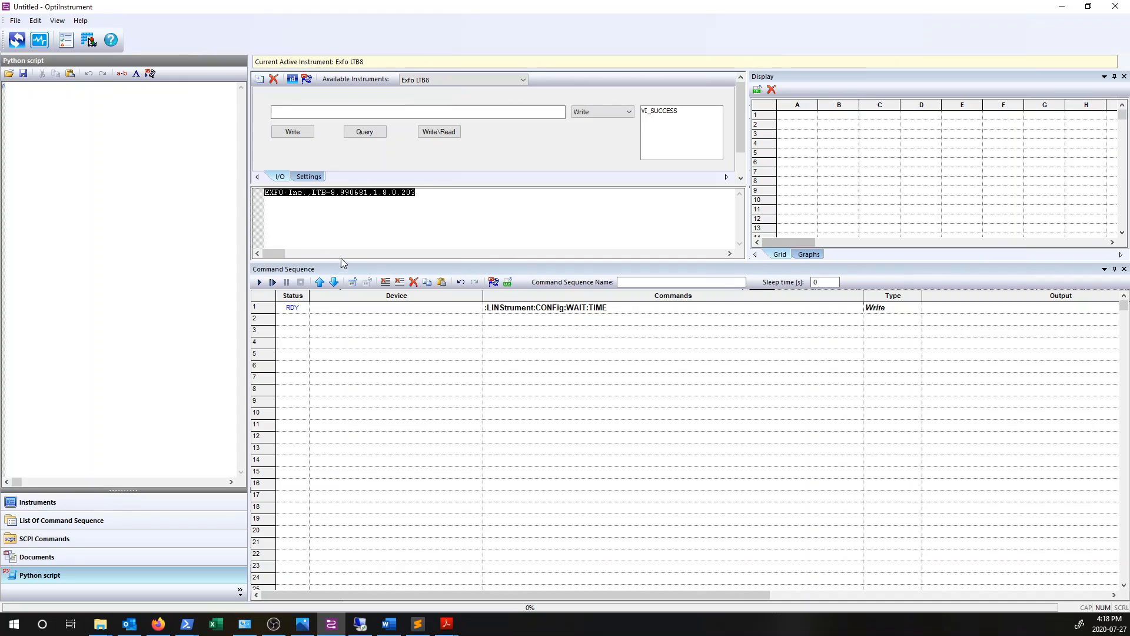
{"action": "left_click", "coordinate": [675, 117]}
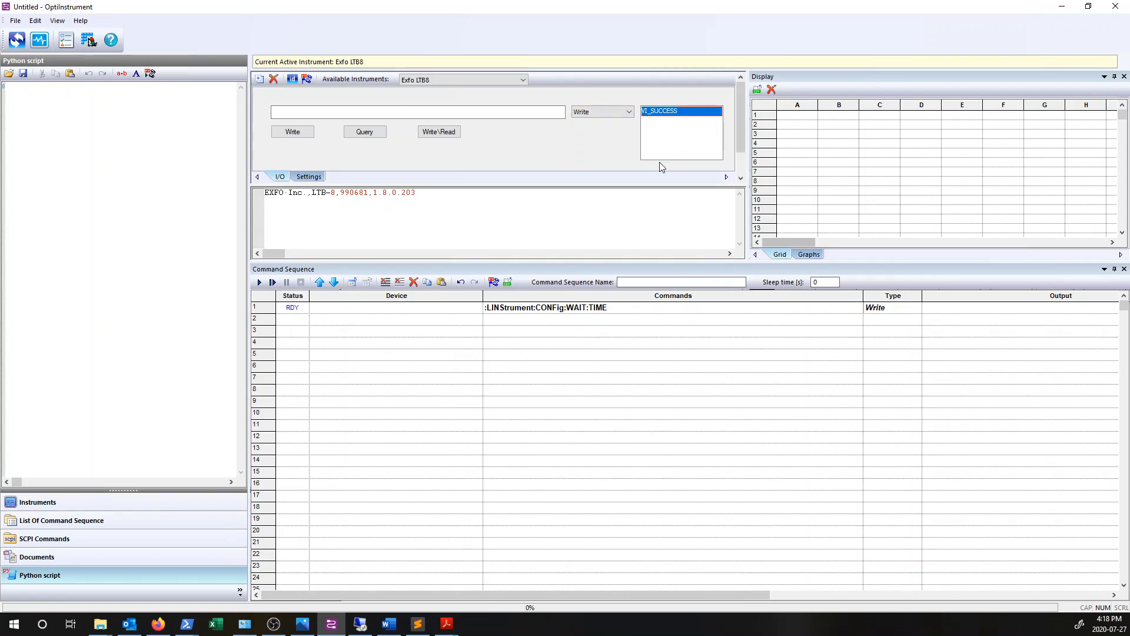
{"action": "left_click", "coordinate": [497, 111]}
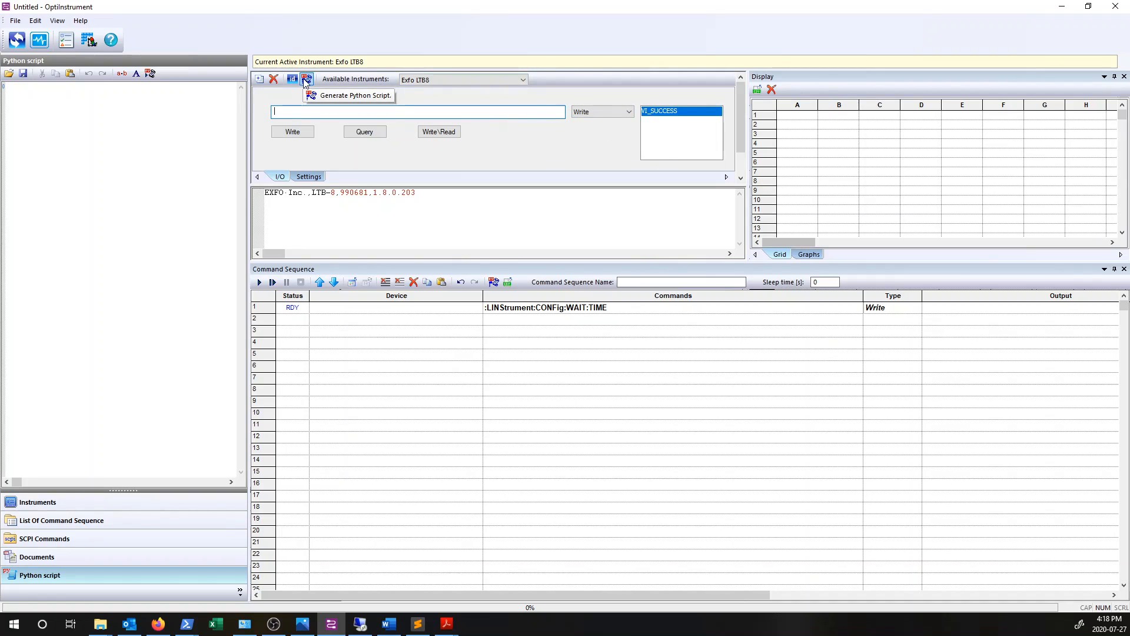
{"action": "left_click", "coordinate": [432, 77]}
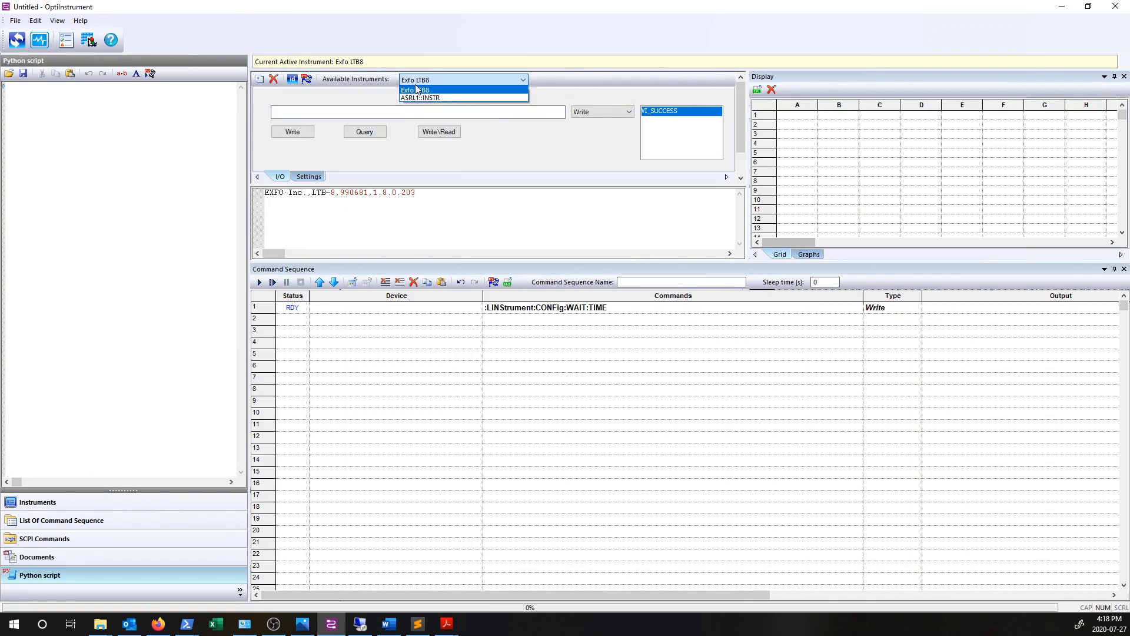
{"action": "left_click", "coordinate": [417, 90]}
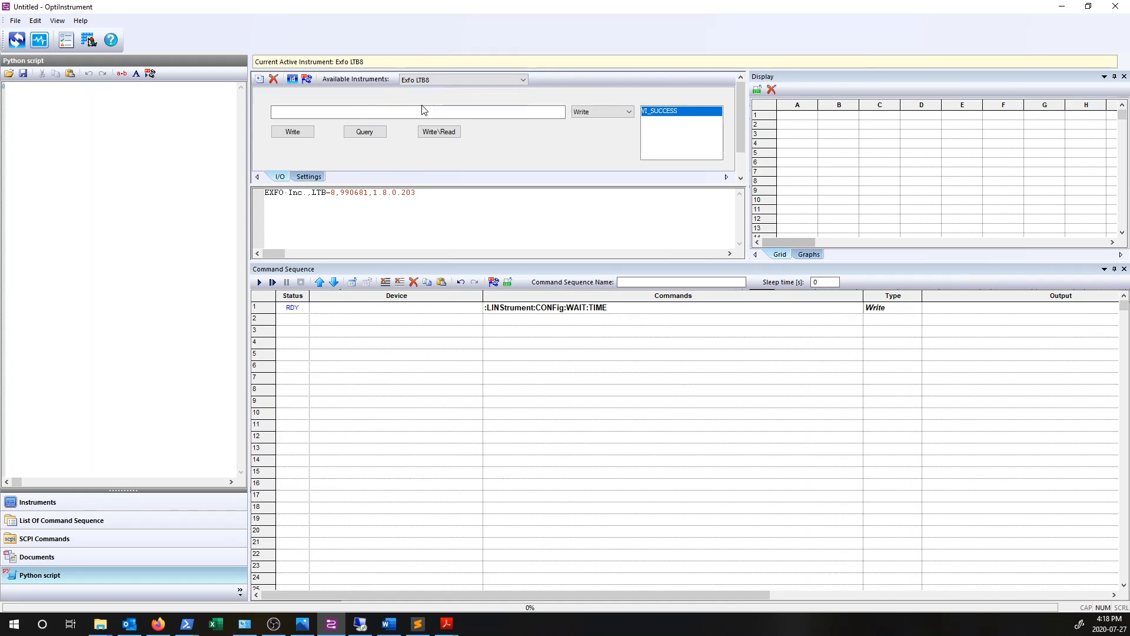
- Enlarge the instrument area and review the TCP/IP settings of Exfo LTB8
{"action": "left_click_drag", "start_coordinate": [412, 261], "coordinate": [415, 366]}
{"action": "left_click_drag", "start_coordinate": [420, 186], "coordinate": [429, 319]}
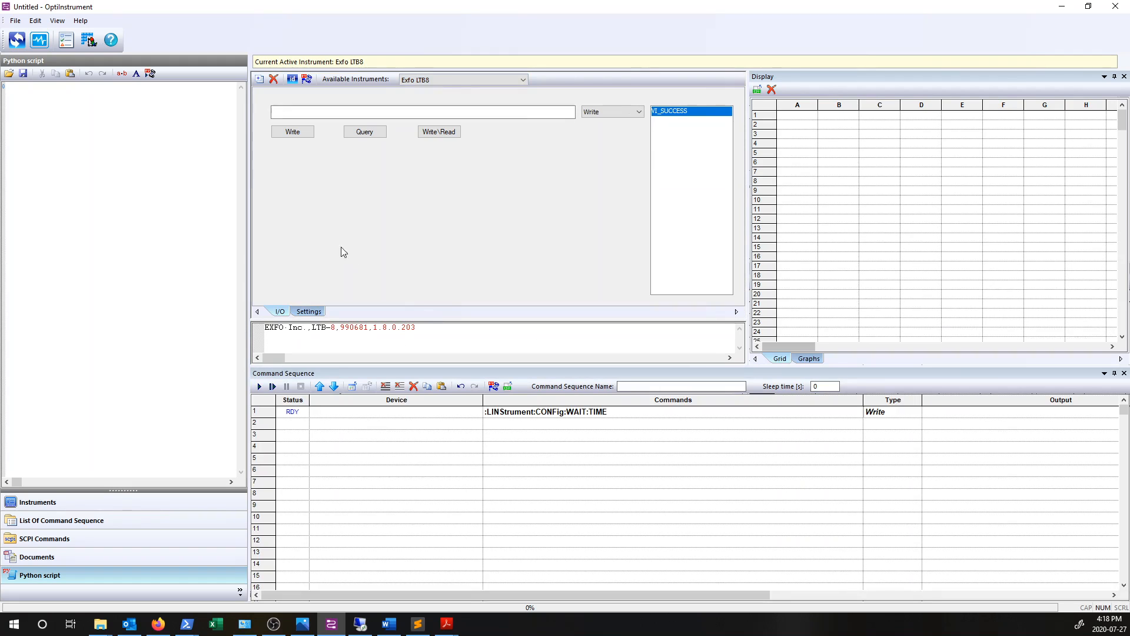
{"action": "left_click", "coordinate": [306, 312]}
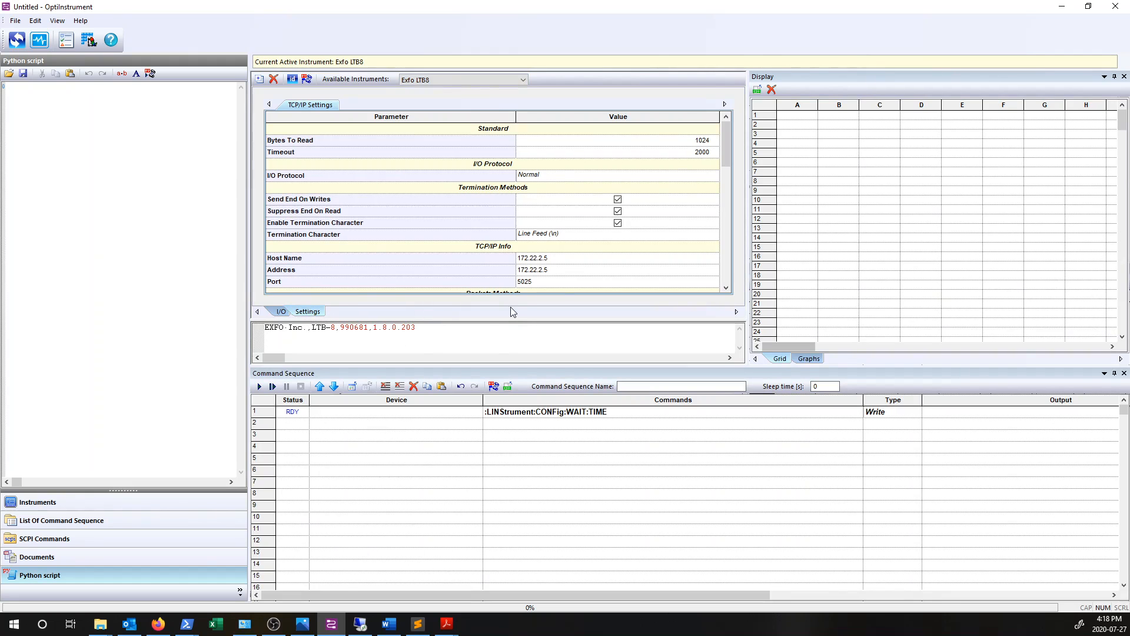
{"action": "left_click_drag", "start_coordinate": [501, 322], "coordinate": [502, 329]}
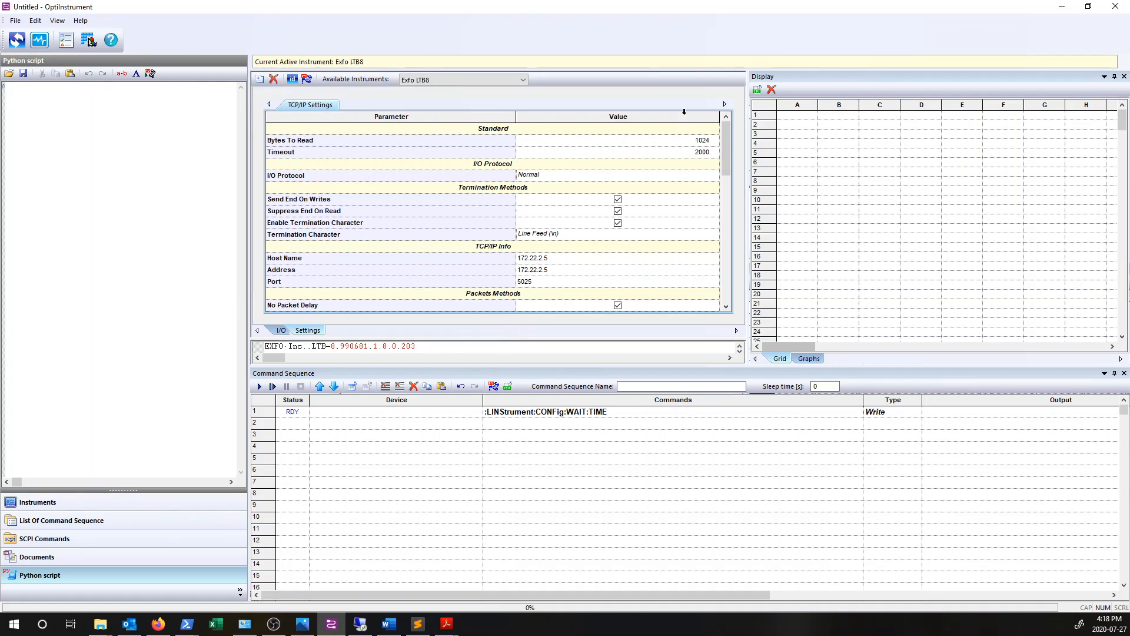
{"action": "mouse_move", "coordinate": [726, 137]}
{"action": "left_mouse_down"}
{"action": "mouse_move", "coordinate": [728, 193]}
{"action": "mouse_move", "coordinate": [722, 136]}
{"action": "left_mouse_up"}
- Review the ASRL settings of ASRL1::INSTR and make Exfo LTB8 the active instrument again
{"action": "left_click", "coordinate": [446, 80]}
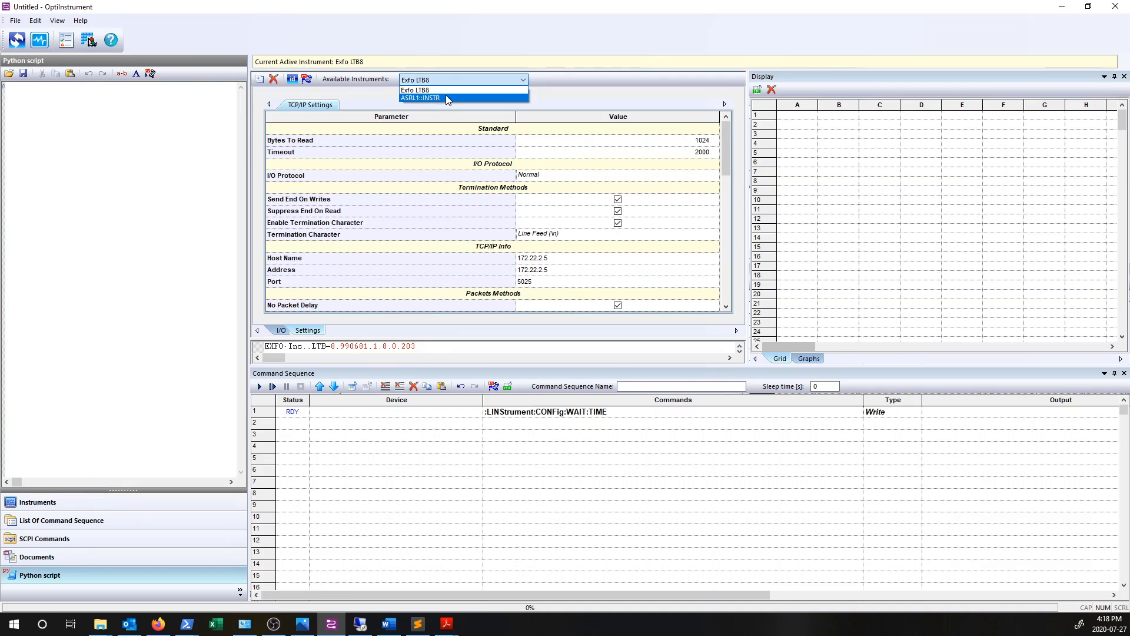
{"action": "left_click", "coordinate": [446, 96]}
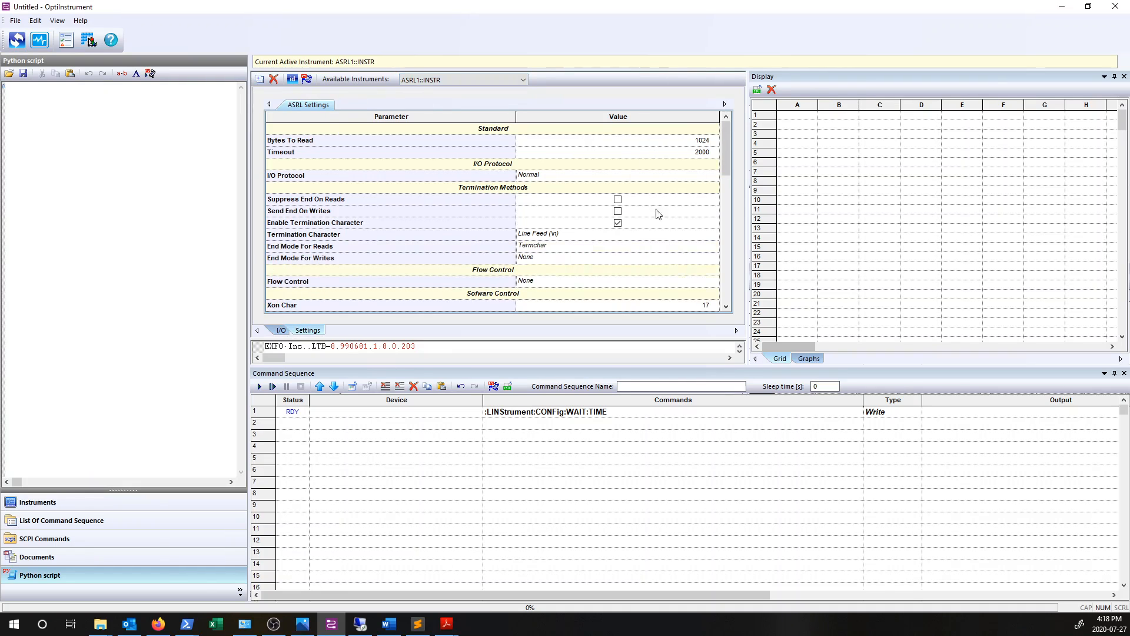
{"action": "left_click", "coordinate": [453, 83]}
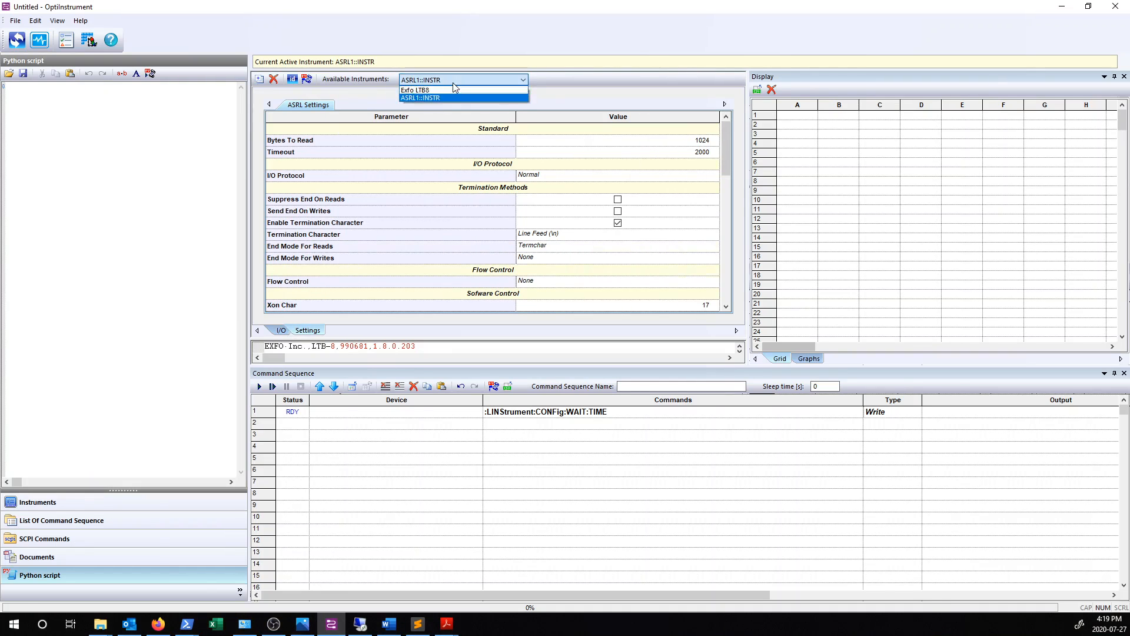
{"action": "left_click", "coordinate": [445, 92]}
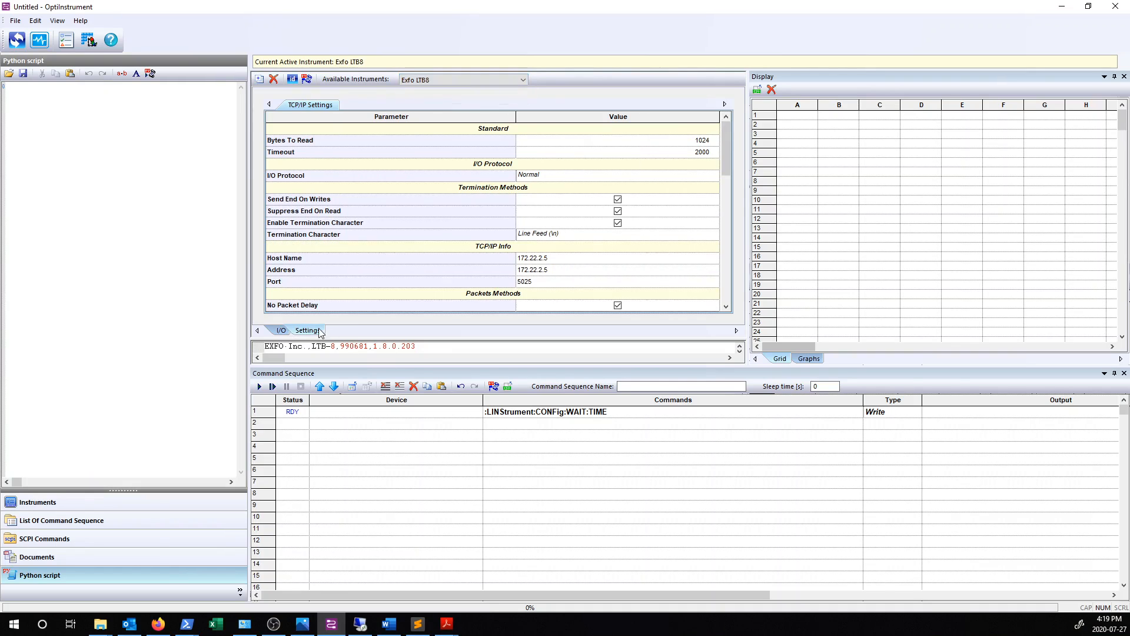
- Return to the instrument's I/O view and resize the panes to give the command sequence more room
{"action": "left_click", "coordinate": [280, 330]}
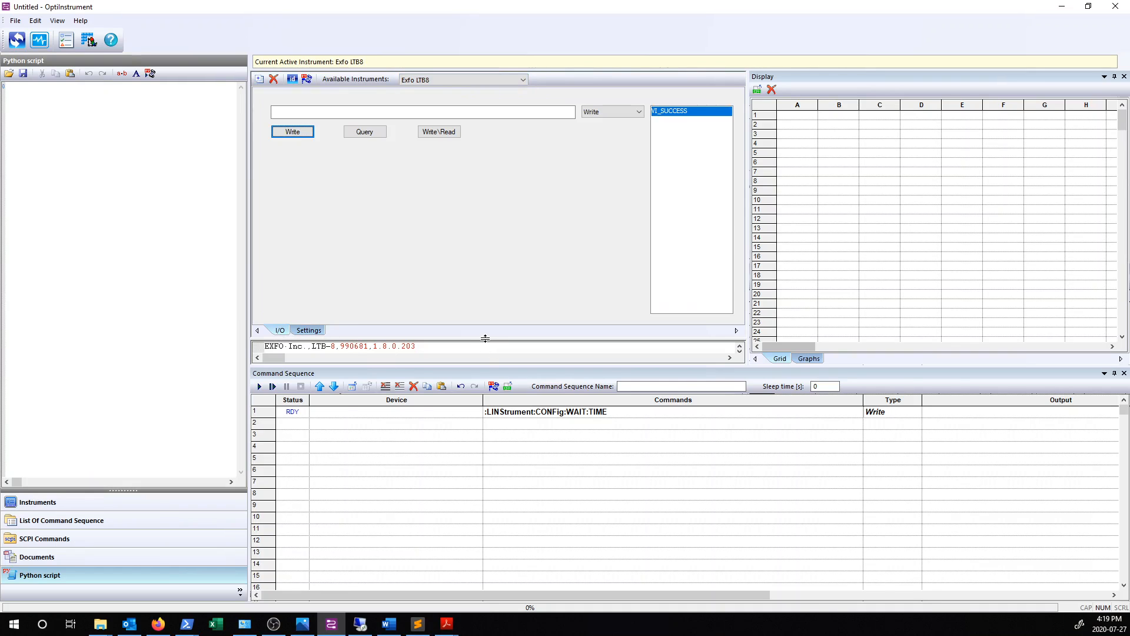
{"action": "left_click_drag", "start_coordinate": [485, 340], "coordinate": [475, 170]}
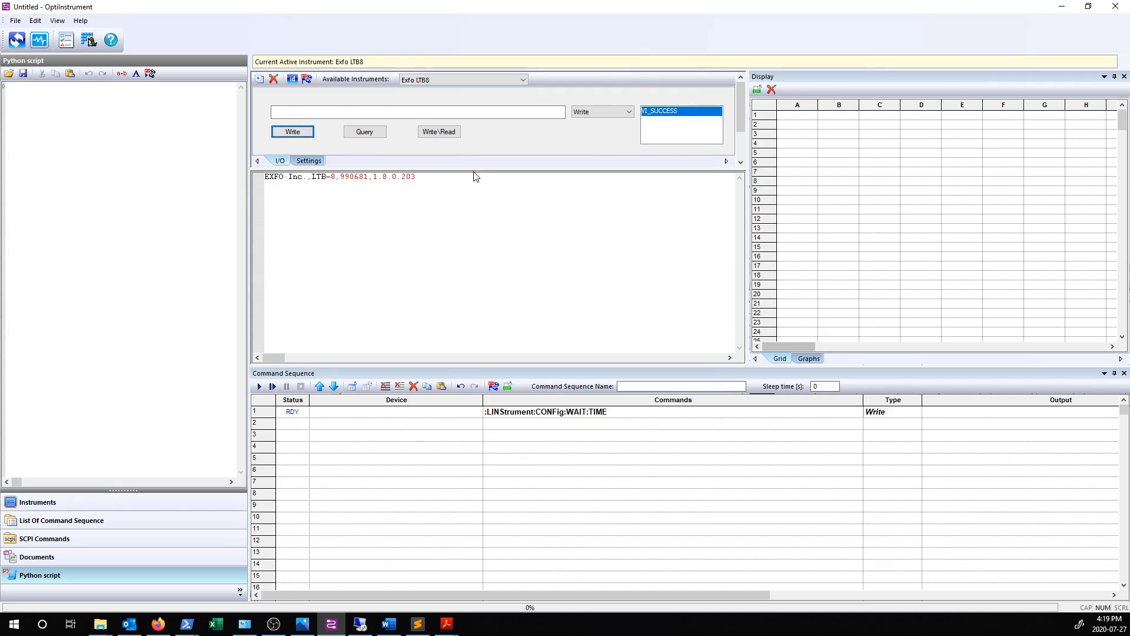
{"action": "left_click_drag", "start_coordinate": [479, 367], "coordinate": [480, 234]}
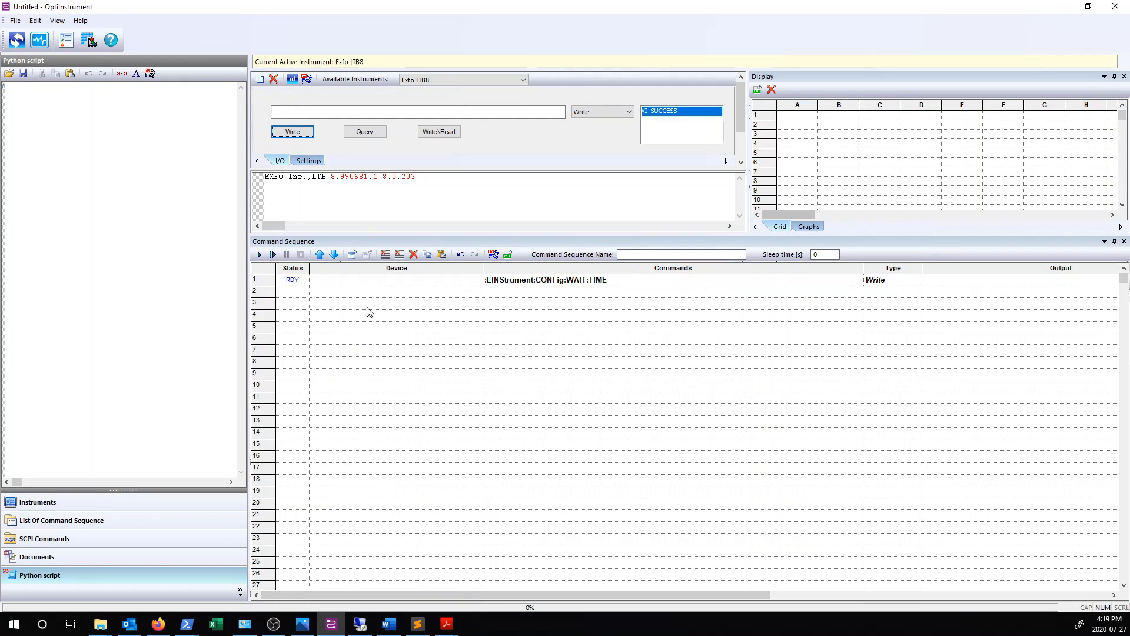
- Select the first command row, try moving it down and up, and run the selected sequence of commands
{"action": "left_click", "coordinate": [292, 284]}
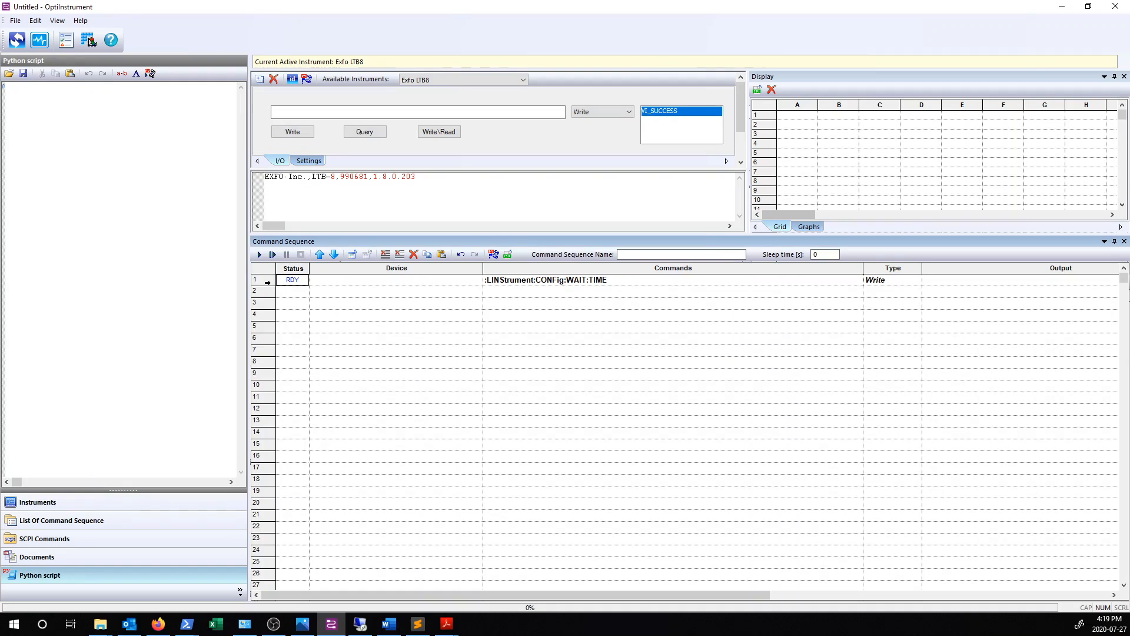
{"action": "left_click", "coordinate": [268, 283]}
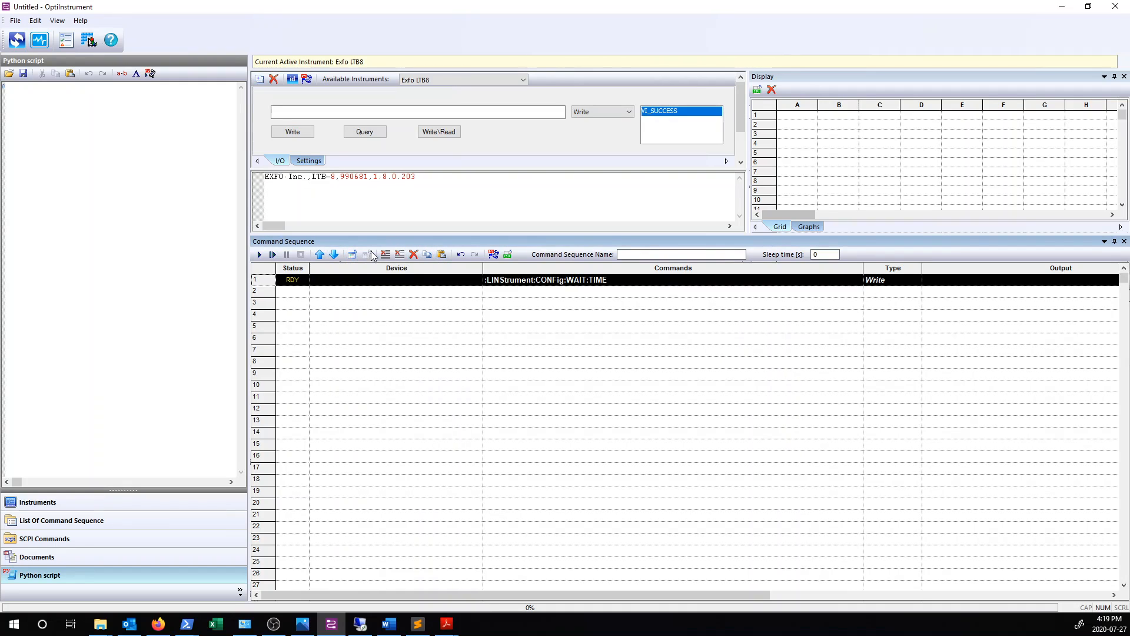
{"action": "left_click", "coordinate": [335, 256]}
{"action": "left_click", "coordinate": [322, 257]}
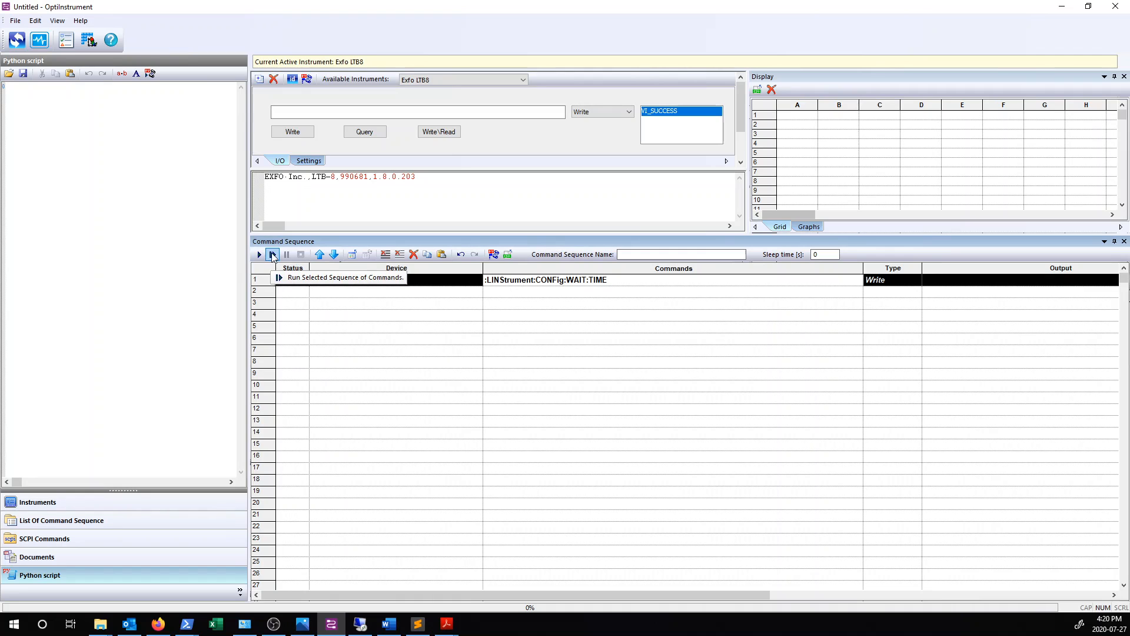
{"action": "left_click", "coordinate": [273, 256]}
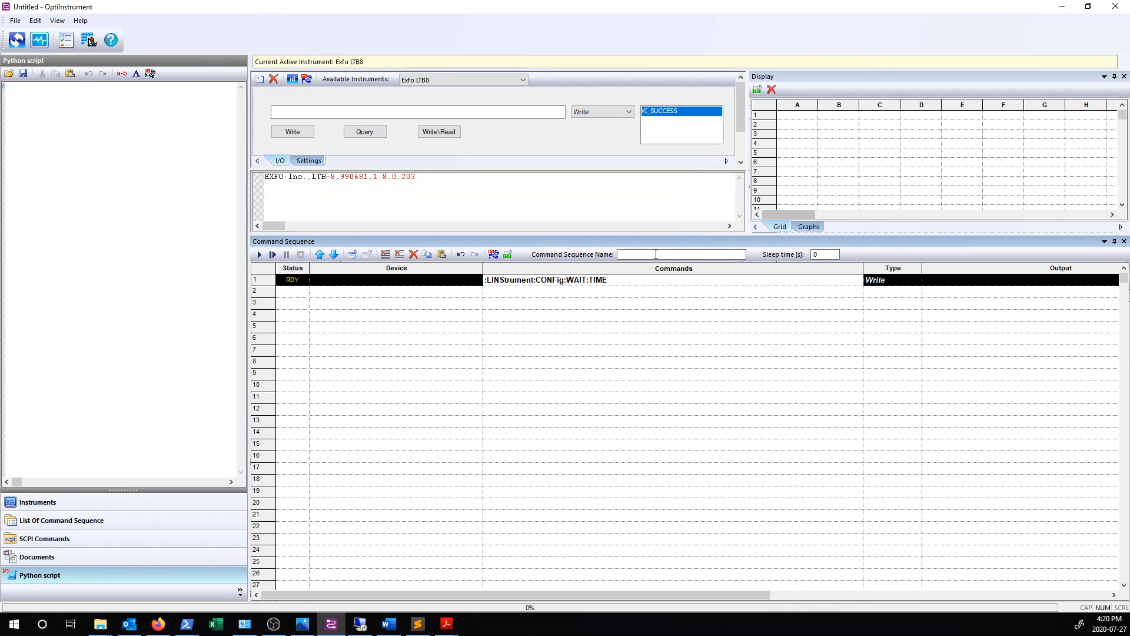
- Select the :LINStrument:CONFig:WAIT:TIME command text and clear the command from the sequence
{"action": "double_click", "coordinate": [820, 255]}
{"action": "left_click", "coordinate": [533, 280]}
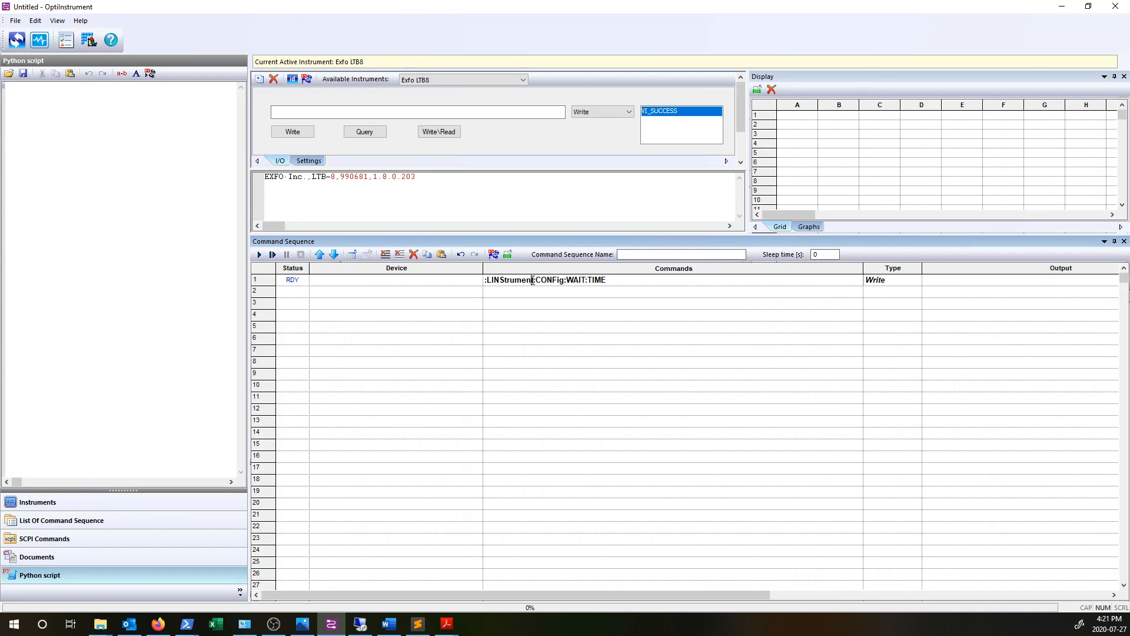
{"action": "double_click", "coordinate": [531, 281]}
{"action": "left_click", "coordinate": [531, 282]}
{"action": "double_click", "coordinate": [531, 280]}
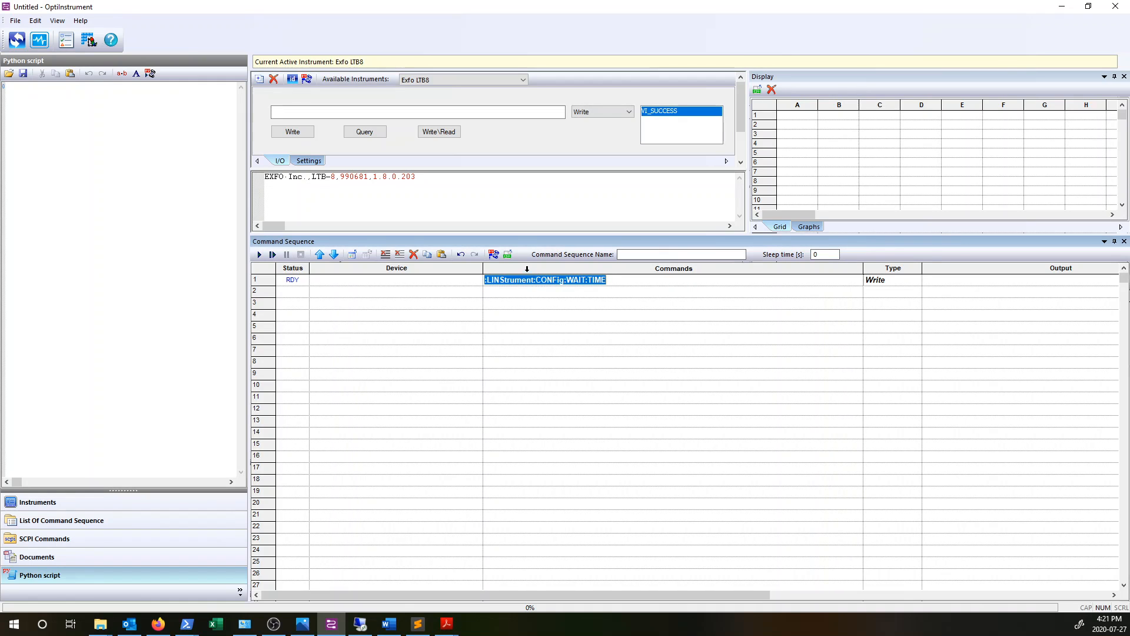
{"action": "left_click", "coordinate": [414, 256]}
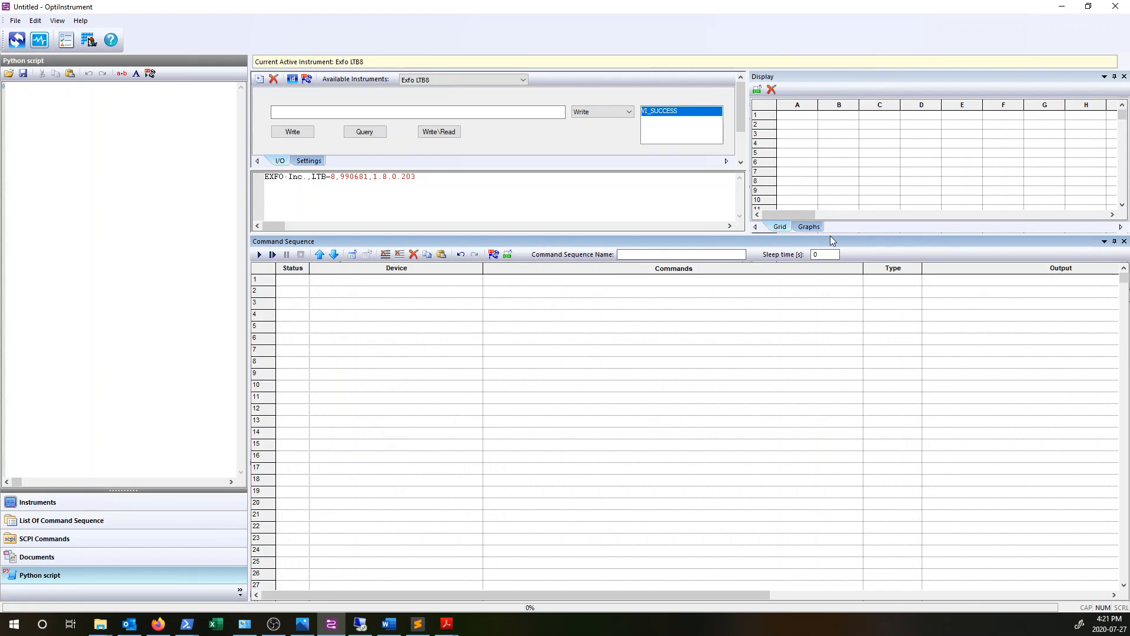
- Enlarge the display area and examine its grid and graph views, including the graph's tool, properties and data export options
{"action": "left_click_drag", "start_coordinate": [831, 235], "coordinate": [833, 326]}
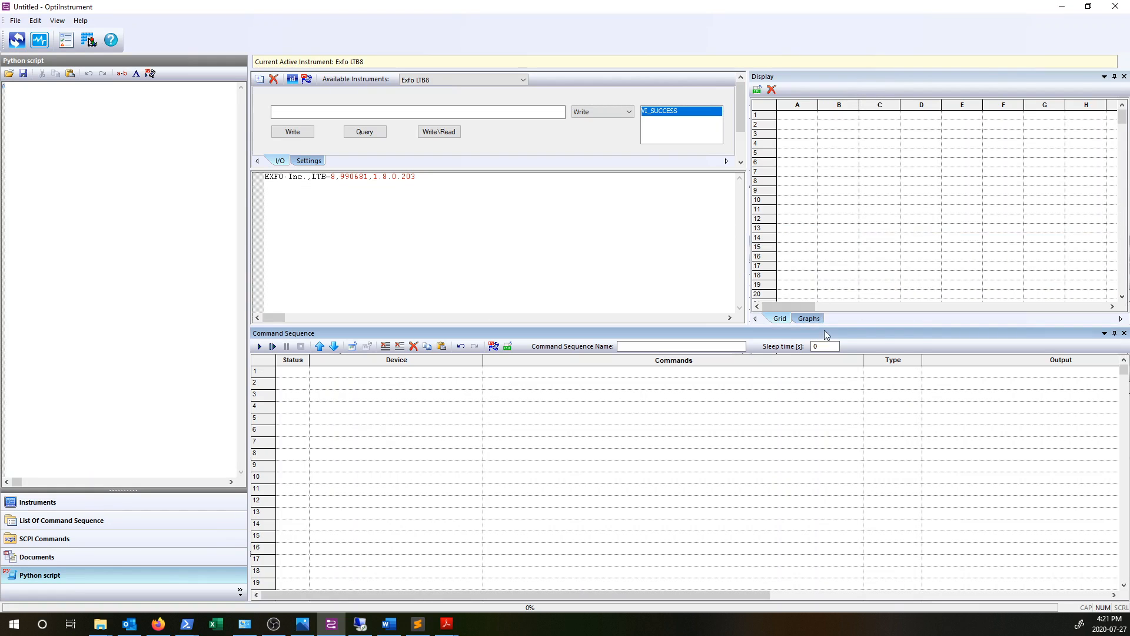
{"action": "left_click", "coordinate": [811, 319]}
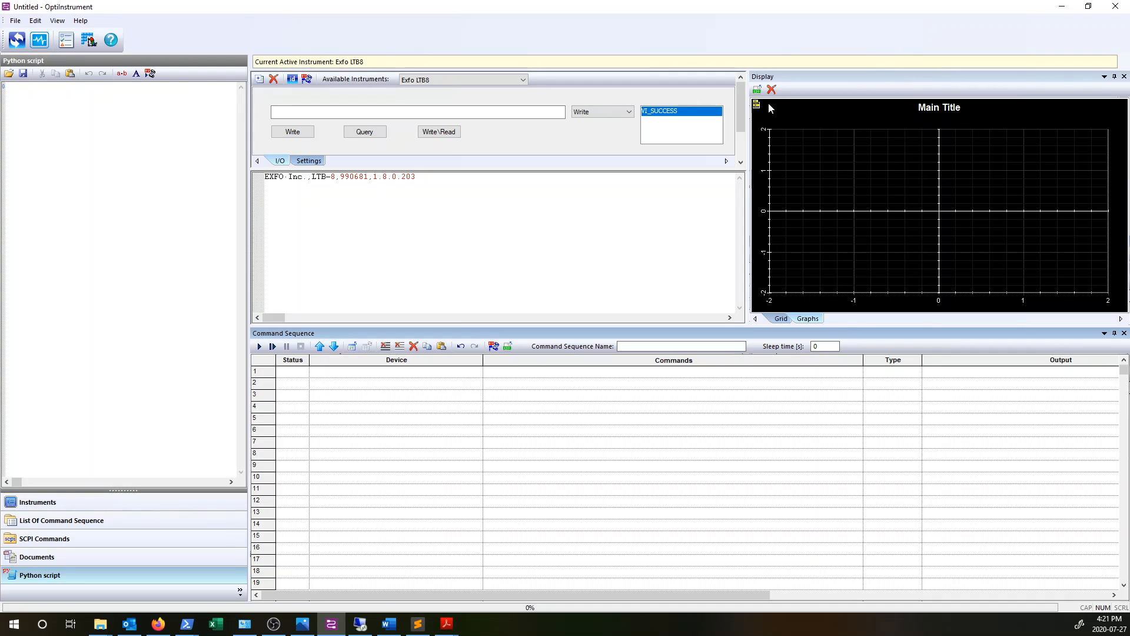
{"action": "left_click", "coordinate": [781, 319]}
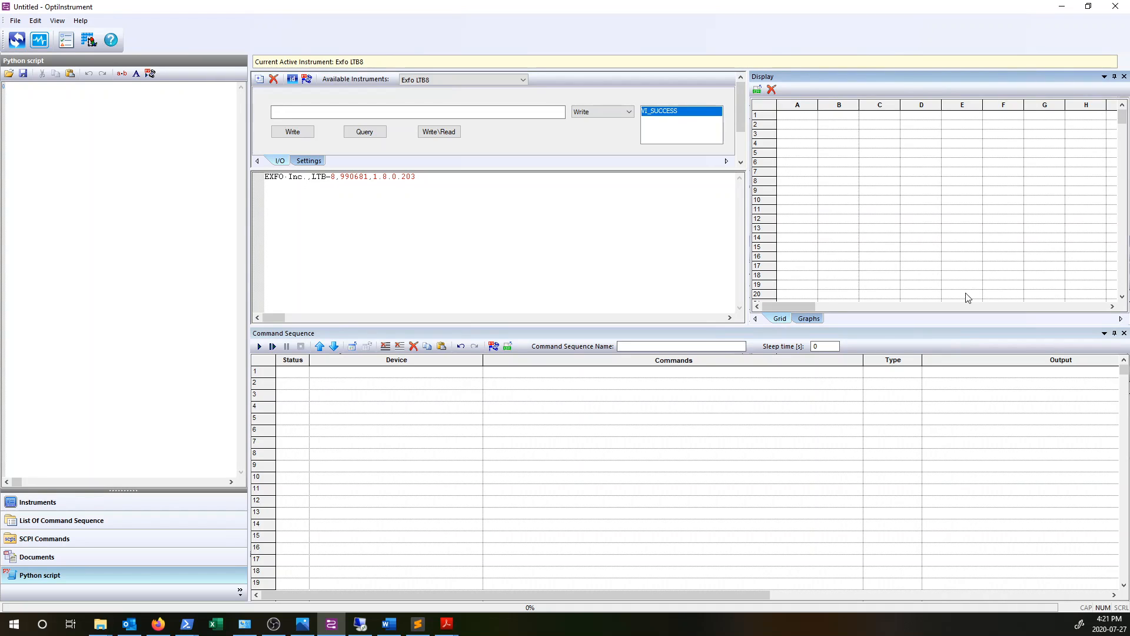
{"action": "left_click", "coordinate": [811, 319]}
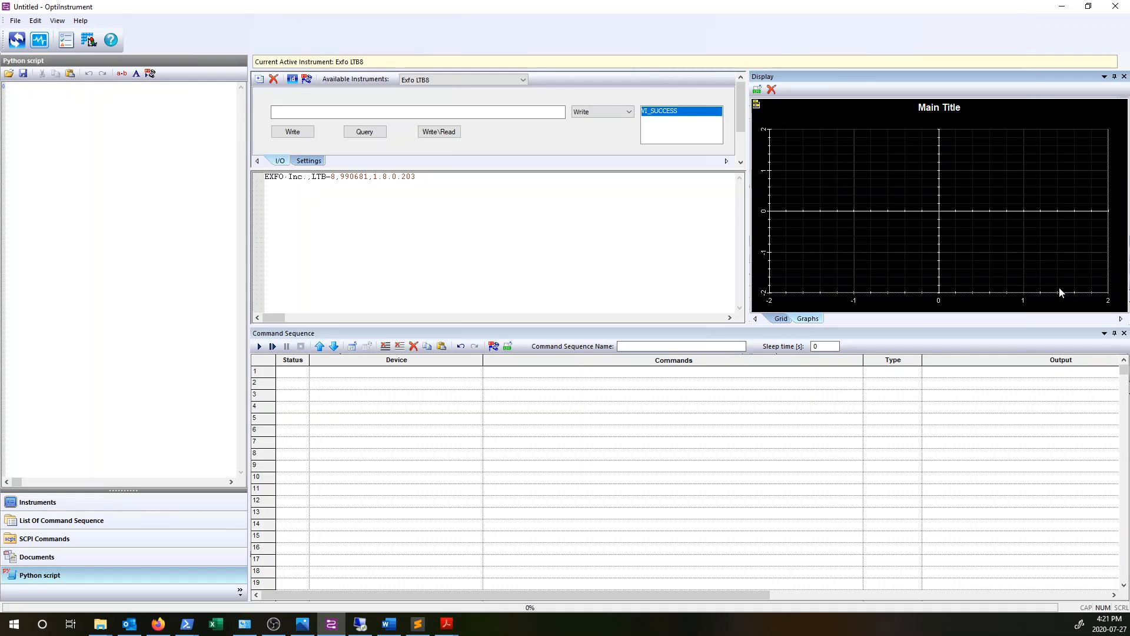
{"action": "left_click", "coordinate": [758, 108]}
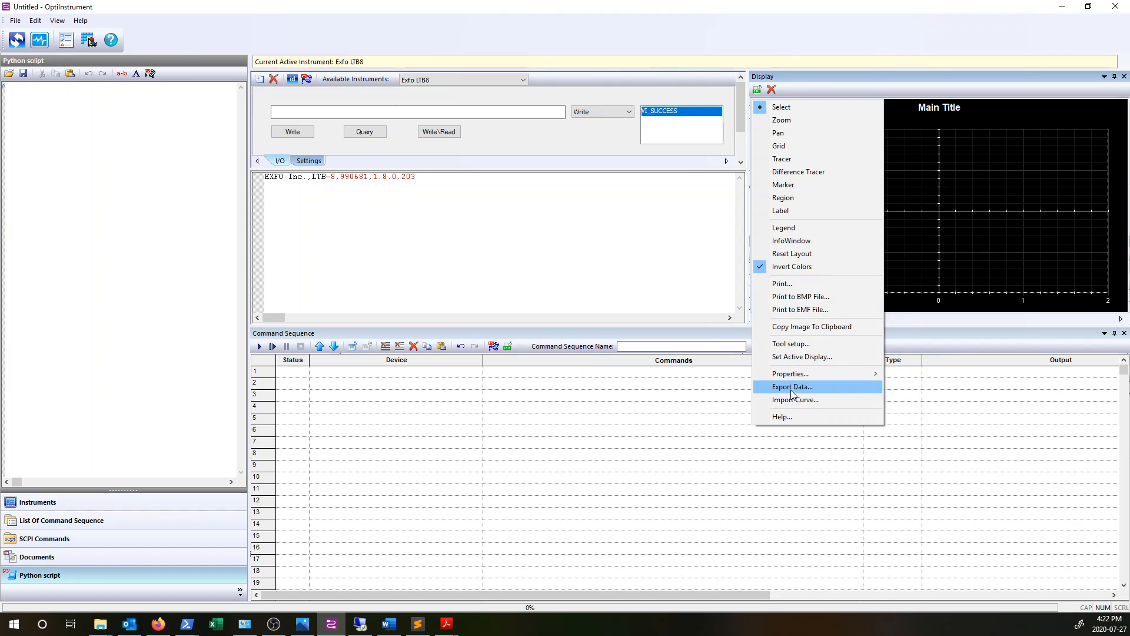
{"action": "mouse_move", "coordinate": [793, 375]}
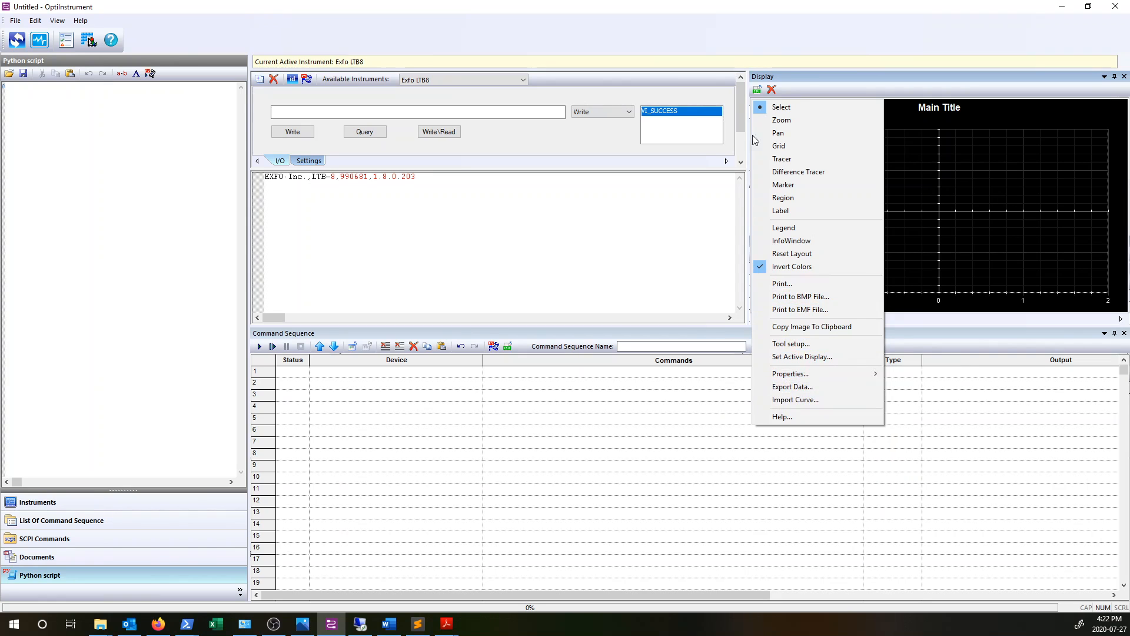
{"action": "left_click", "coordinate": [810, 94]}
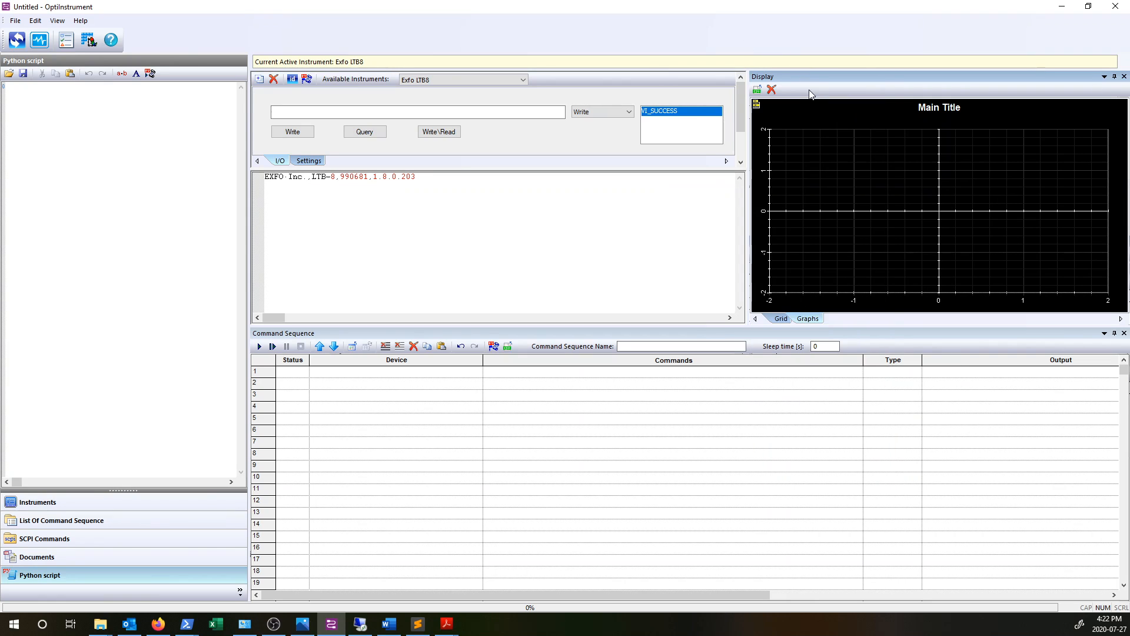
- Return the display to the grid view and close the program
{"action": "left_click", "coordinate": [778, 321]}
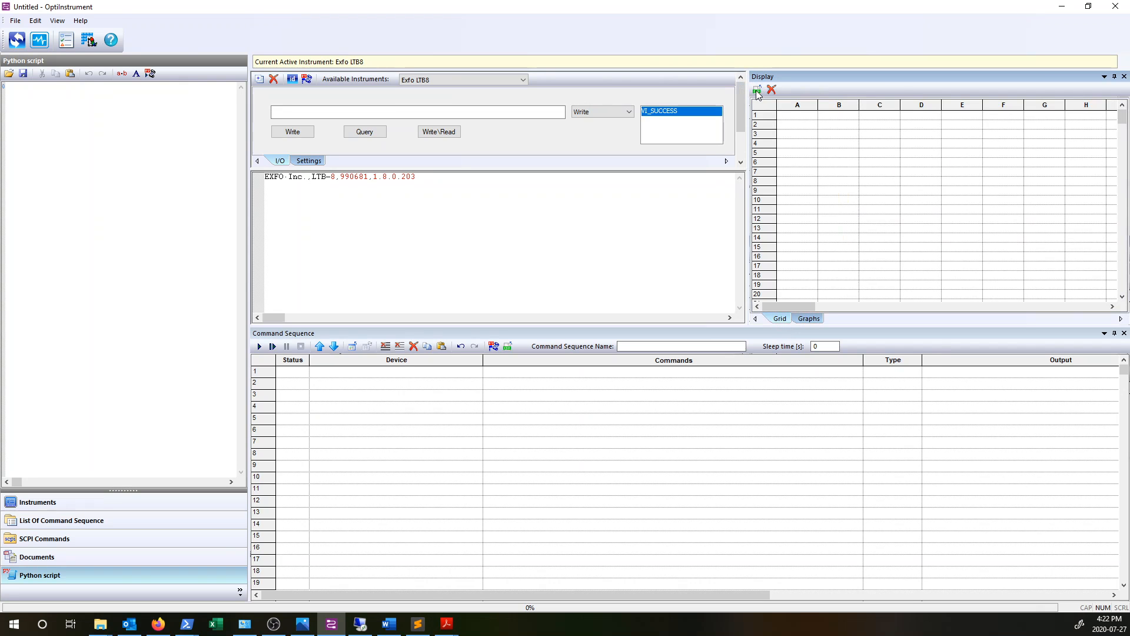
{"action": "left_click", "coordinate": [1116, 6]}
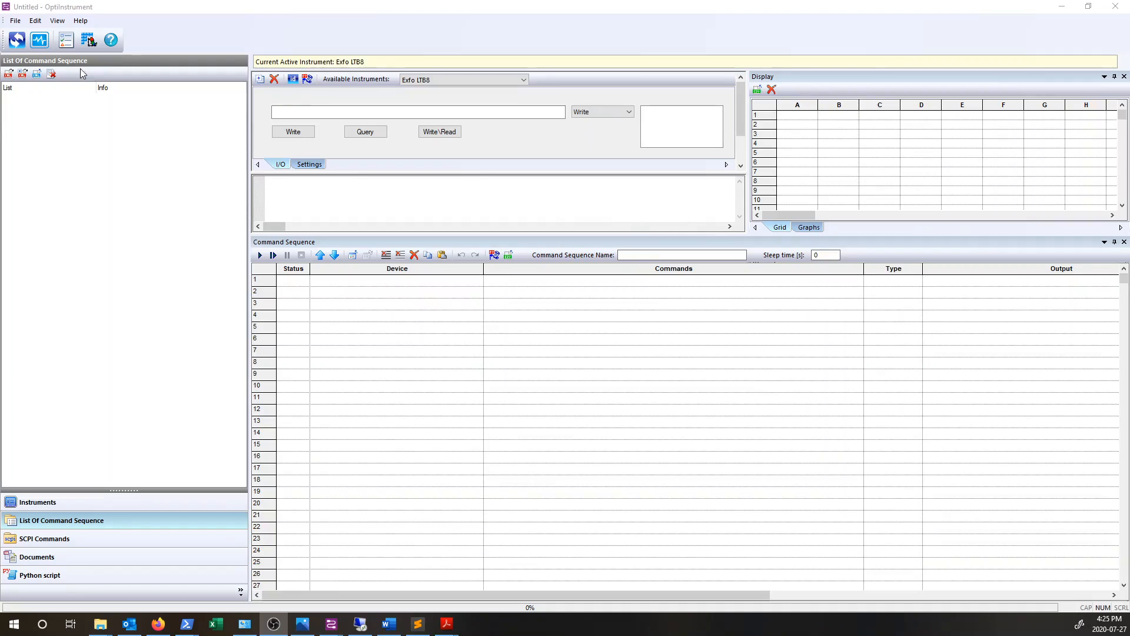
- Load Exfo_Switch_wAllSources from the Example_Switch_wAllSources sample folder into the list of command sequences and expand its commands
{"action": "left_click", "coordinate": [8, 75]}
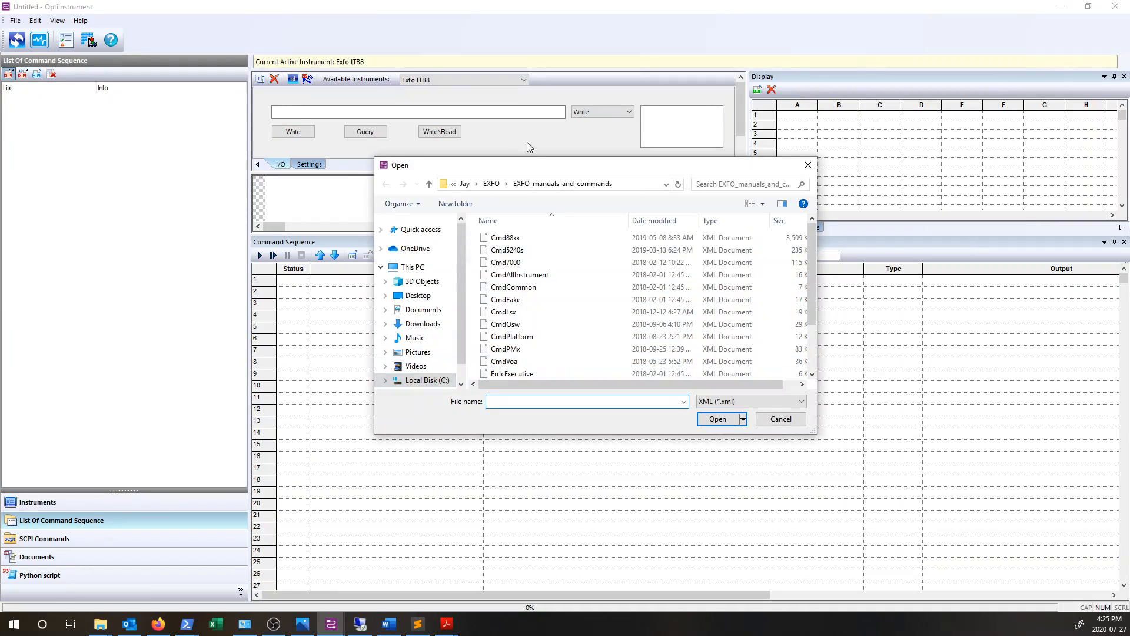
{"action": "left_click", "coordinate": [475, 185]}
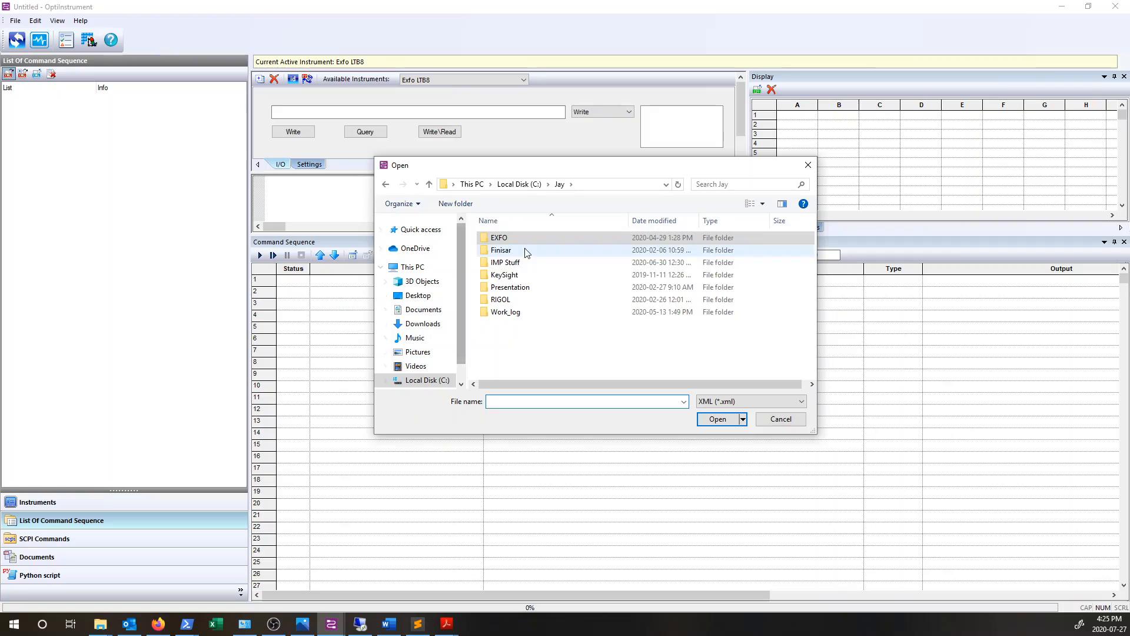
{"action": "double_click", "coordinate": [517, 287]}
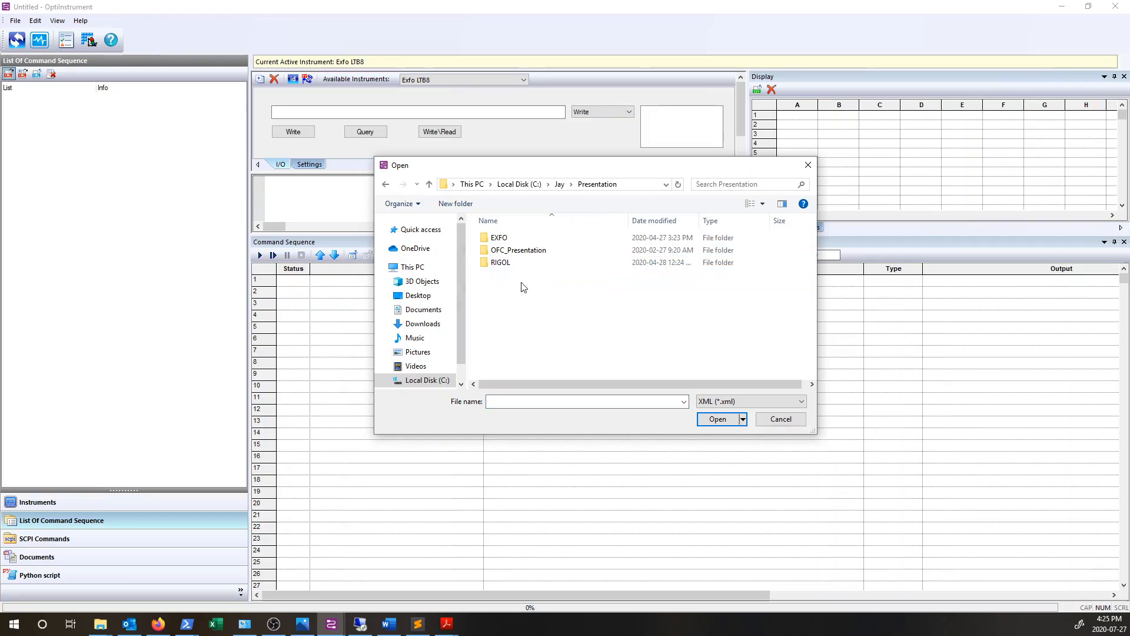
{"action": "double_click", "coordinate": [497, 238]}
{"action": "double_click", "coordinate": [551, 242]}
{"action": "double_click", "coordinate": [552, 242]}
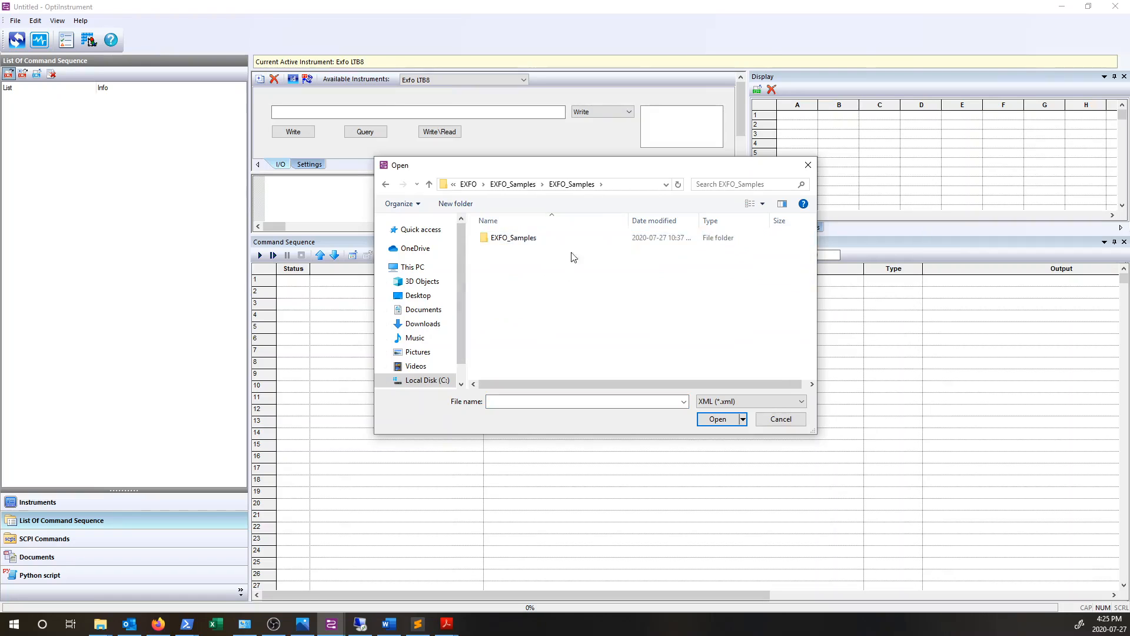
{"action": "double_click", "coordinate": [548, 240]}
{"action": "left_click", "coordinate": [556, 288]}
{"action": "left_click", "coordinate": [717, 419]}
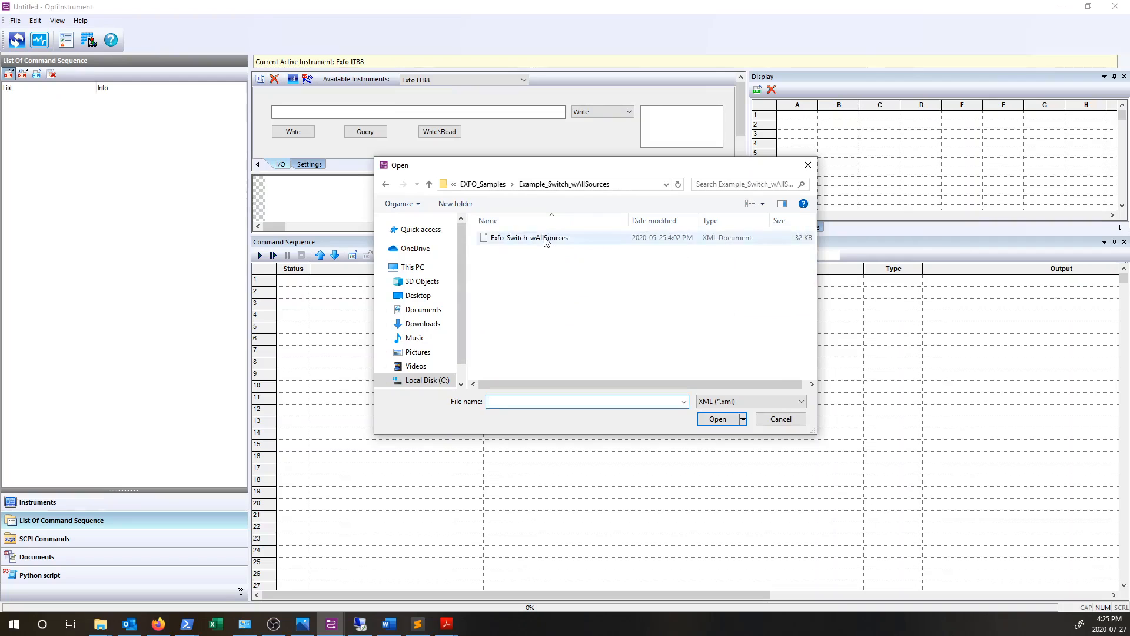
{"action": "left_click", "coordinate": [545, 238]}
{"action": "left_click", "coordinate": [717, 419]}
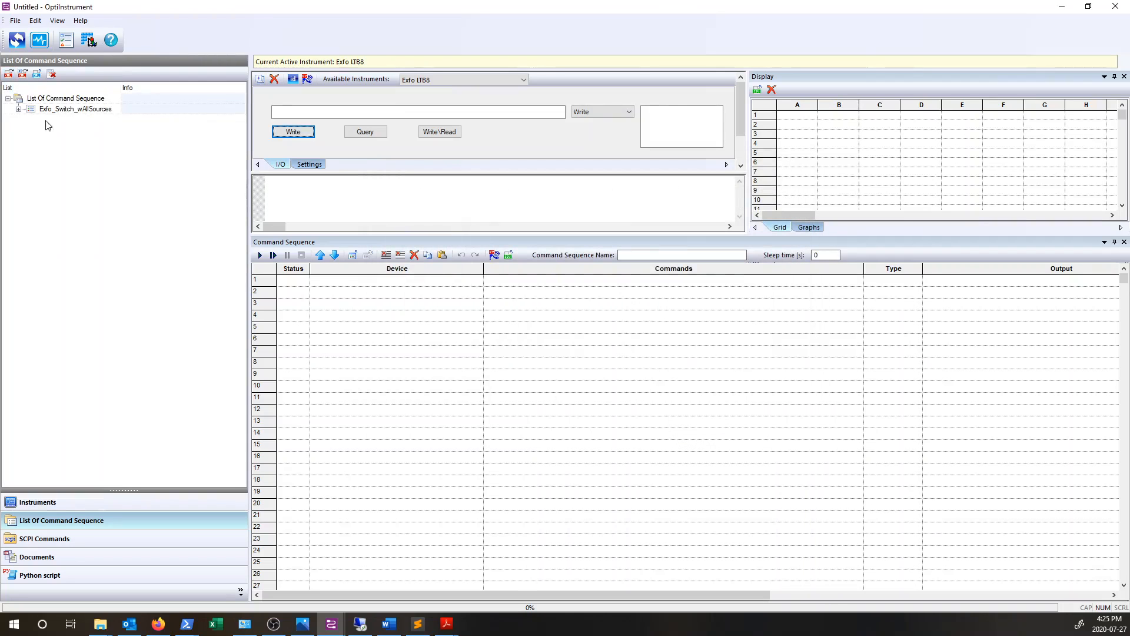
{"action": "left_click", "coordinate": [19, 109]}
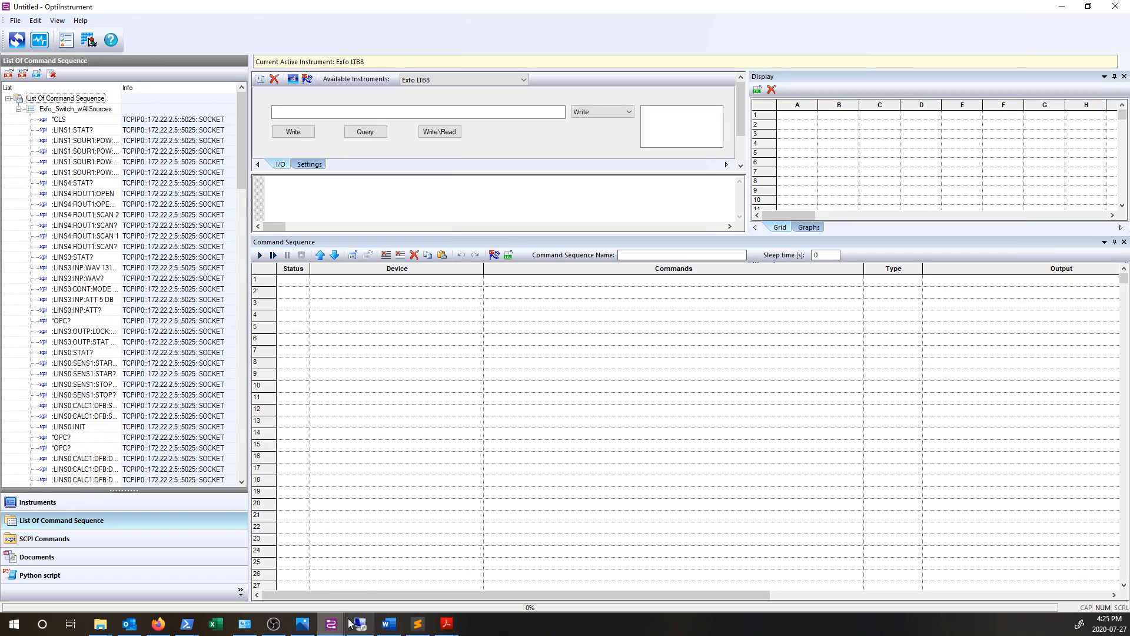
- Switch to Photos, examine an enlarged view of Exfo_Switch_wAllSources_setup_diagram.png, and minimize the image window
{"action": "mouse_move", "coordinate": [394, 631]}
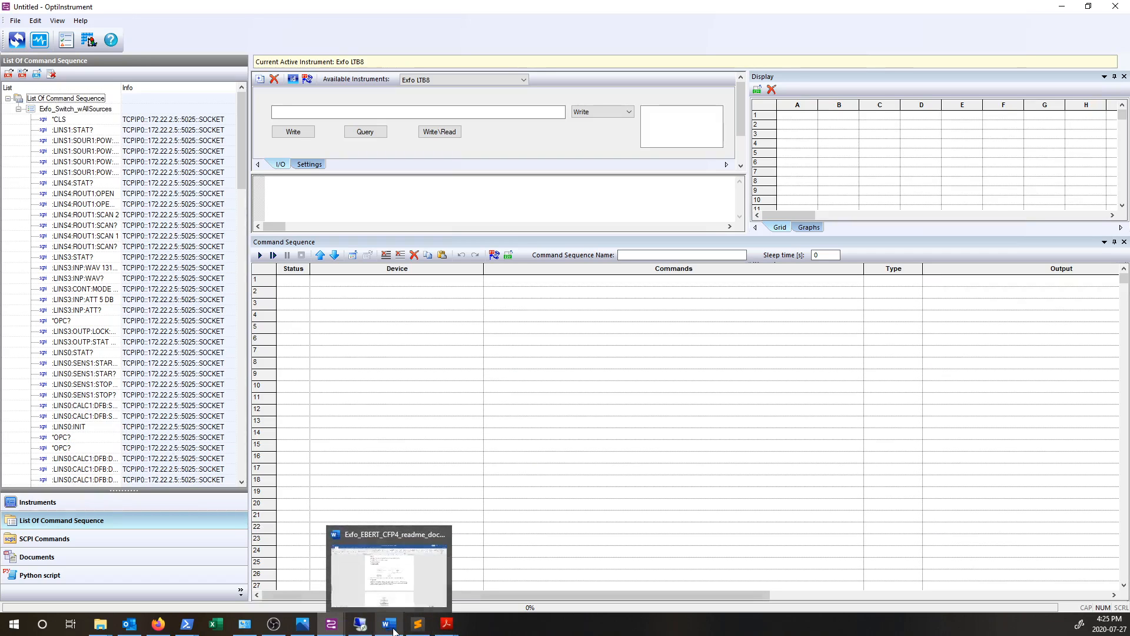
{"action": "left_click", "coordinate": [297, 632]}
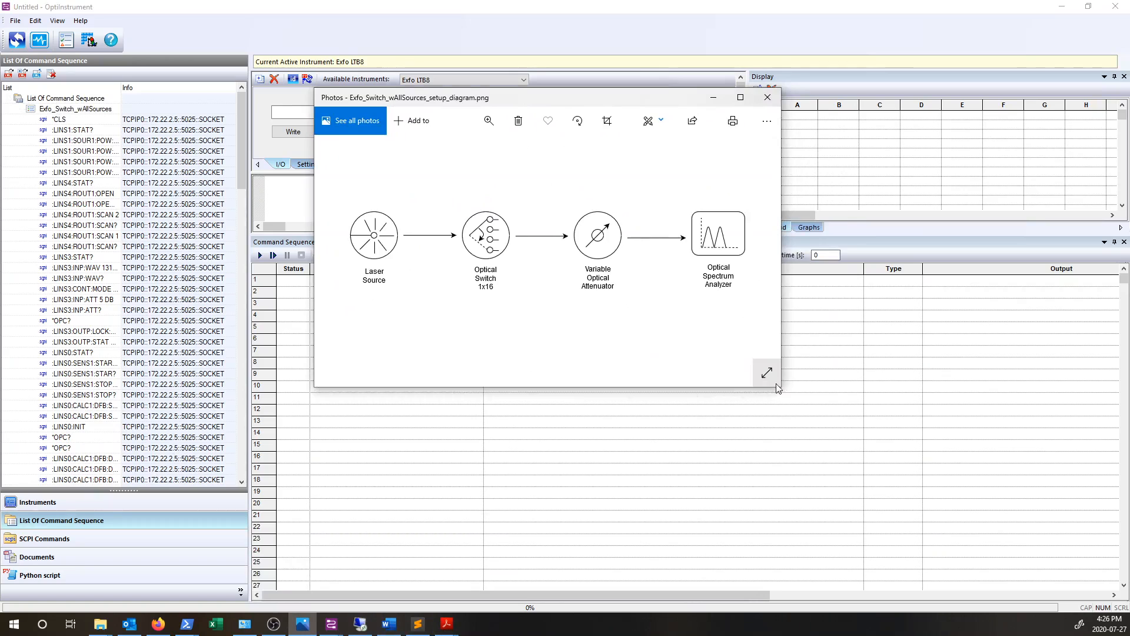
{"action": "left_click_drag", "start_coordinate": [782, 389], "coordinate": [995, 507]}
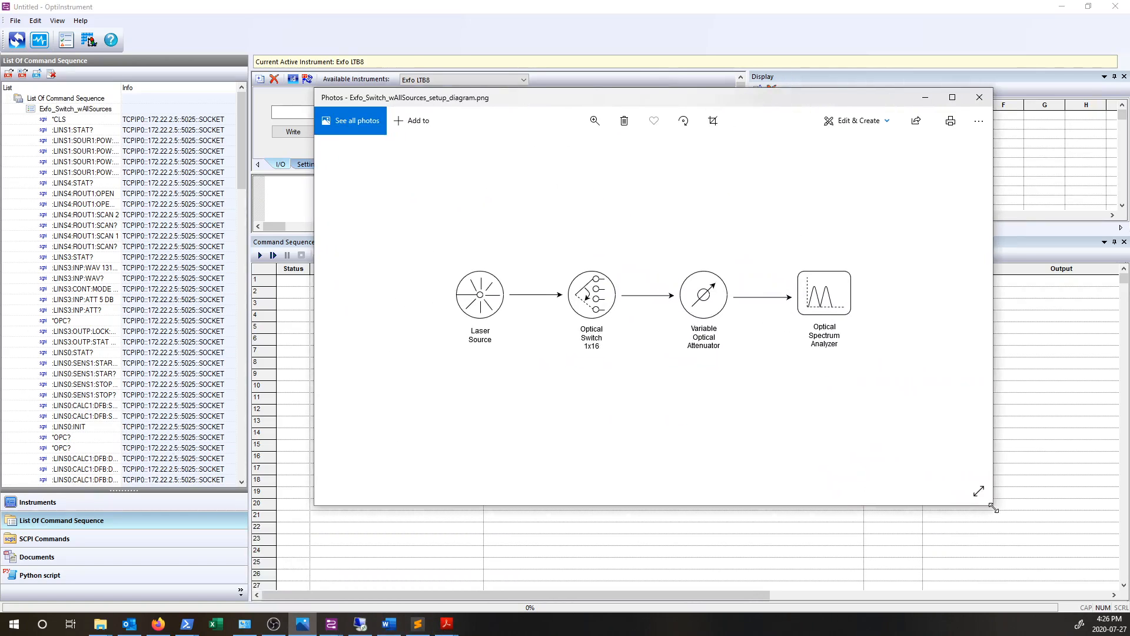
{"action": "scroll", "coordinate": [729, 347], "scroll_direction": "up", "scroll_amount": 3}
{"action": "scroll", "coordinate": [729, 348], "scroll_direction": "down", "scroll_amount": 2}
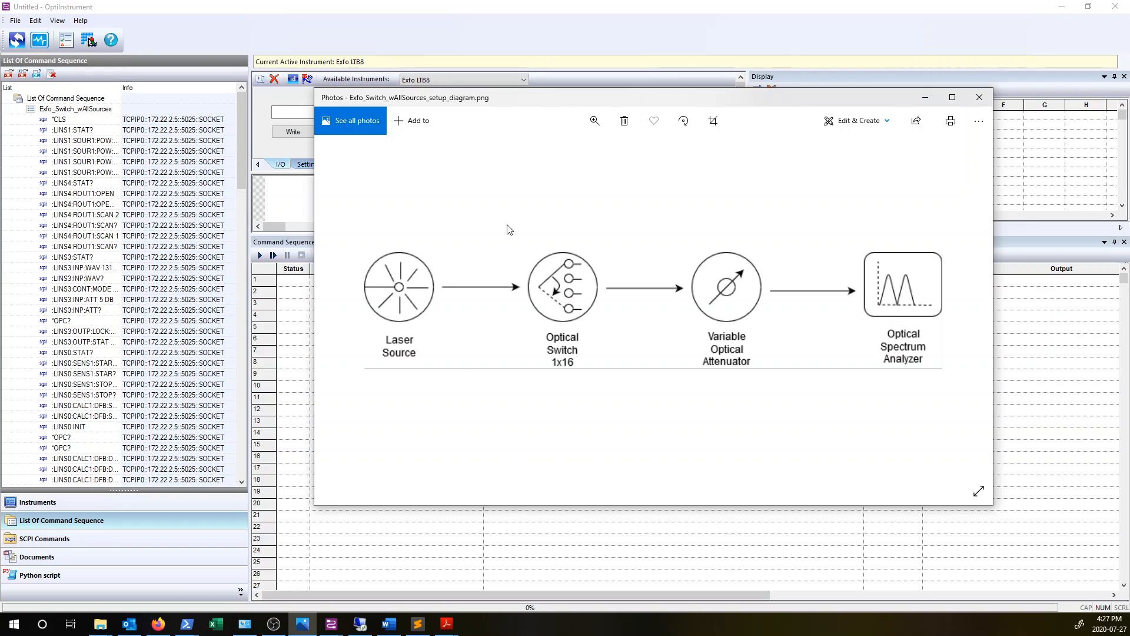
{"action": "left_click", "coordinate": [925, 98]}
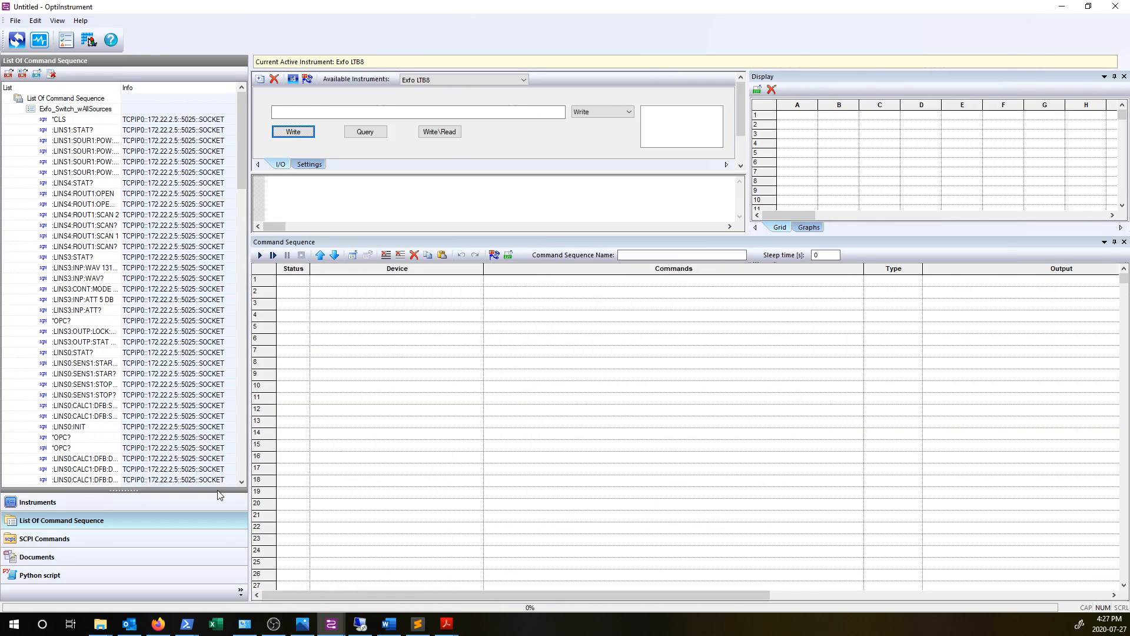
- Collapse the Exfo_Switch_wAllSources commands, load the sequence into the Command Sequence table, and float that window in an enlarged view
{"action": "left_click", "coordinate": [18, 109]}
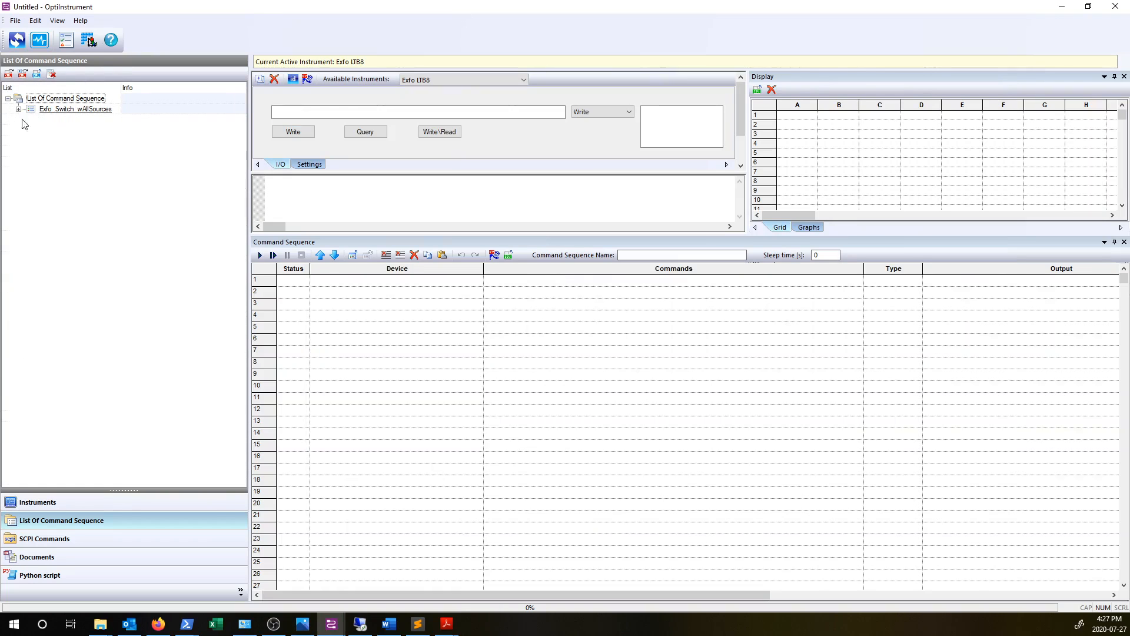
{"action": "left_click", "coordinate": [75, 110]}
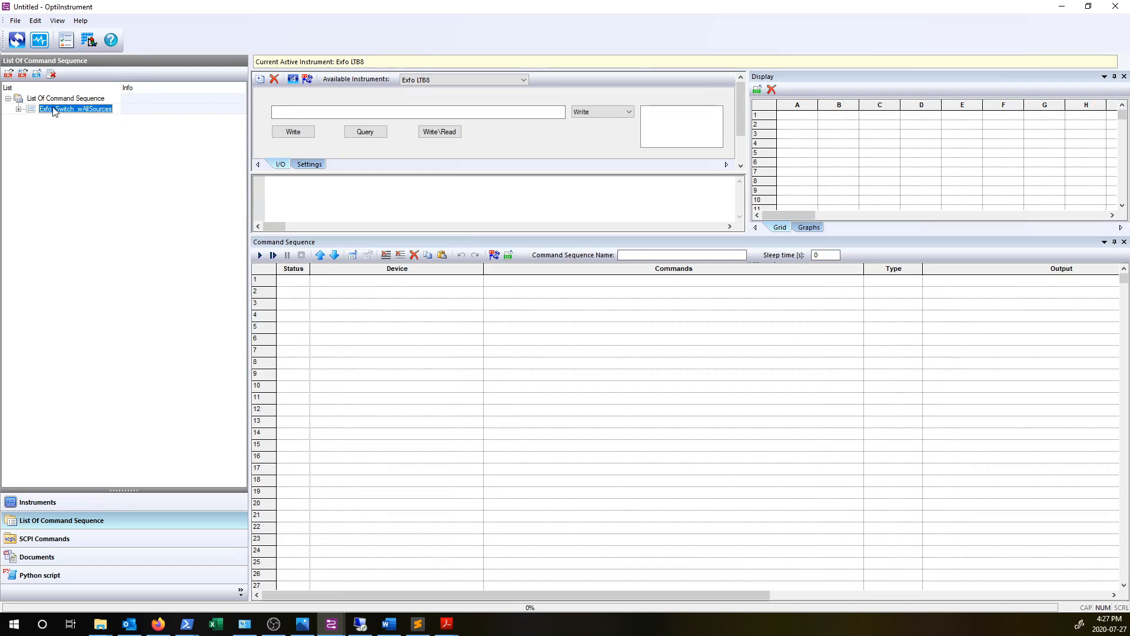
{"action": "double_click", "coordinate": [52, 111]}
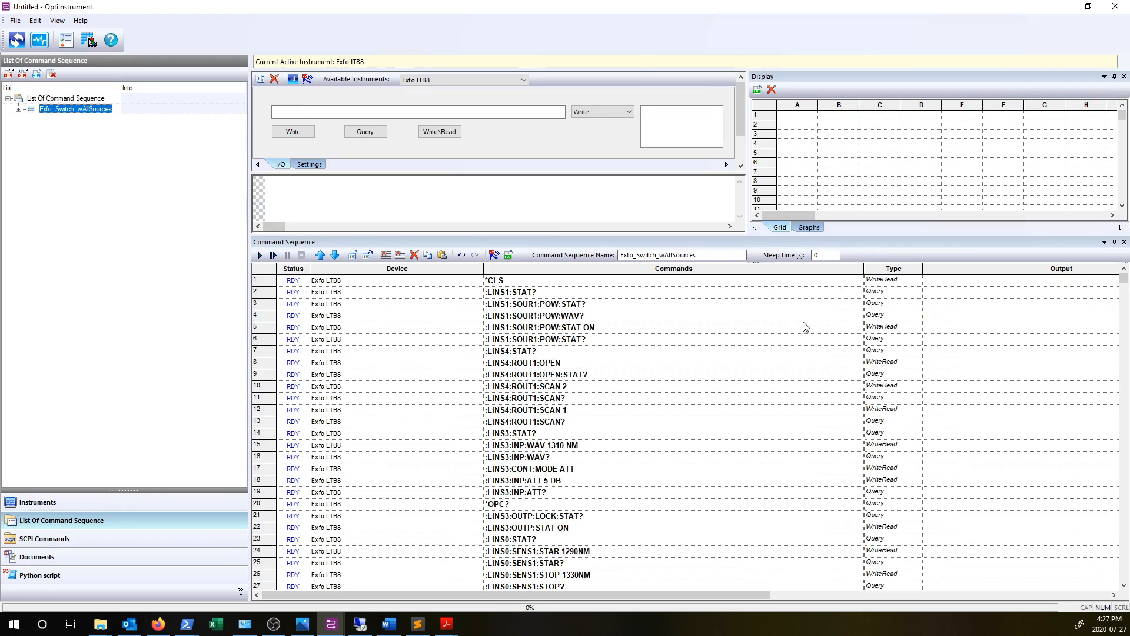
{"action": "double_click", "coordinate": [677, 243]}
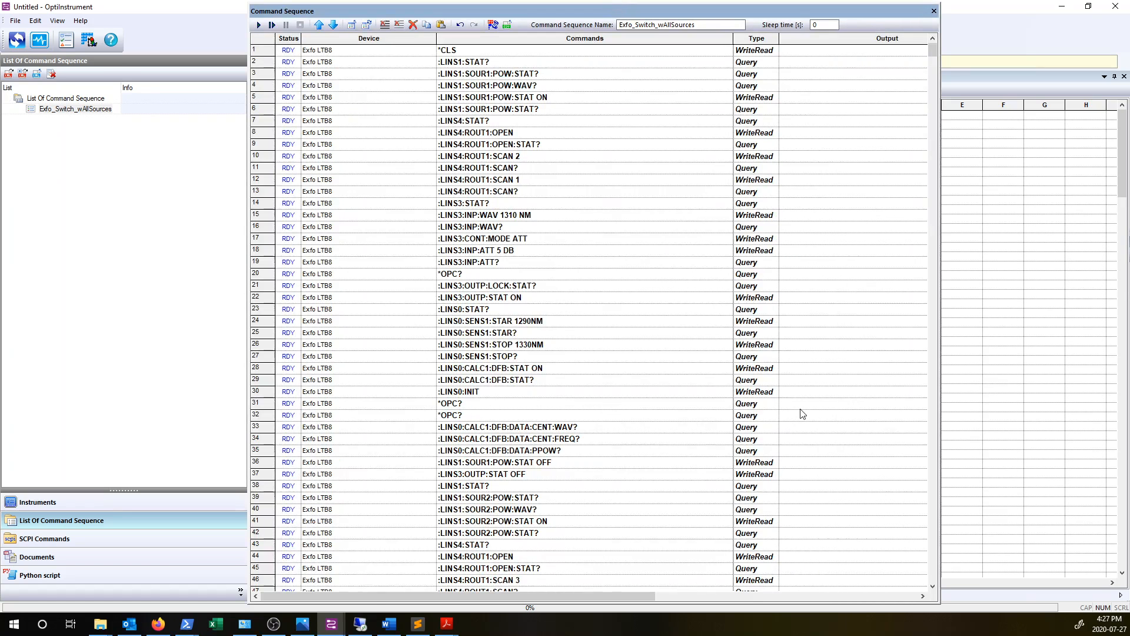
- Look through all commands of Exfo_Switch_wAllSources and run the sequence
{"action": "scroll", "coordinate": [800, 414], "scroll_direction": "down", "scroll_amount": 5}
{"action": "scroll", "coordinate": [800, 412], "scroll_direction": "up", "scroll_amount": 5}
{"action": "scroll", "coordinate": [477, 380], "scroll_direction": "down", "scroll_amount": 16}
{"action": "scroll", "coordinate": [471, 382], "scroll_direction": "up", "scroll_amount": 16}
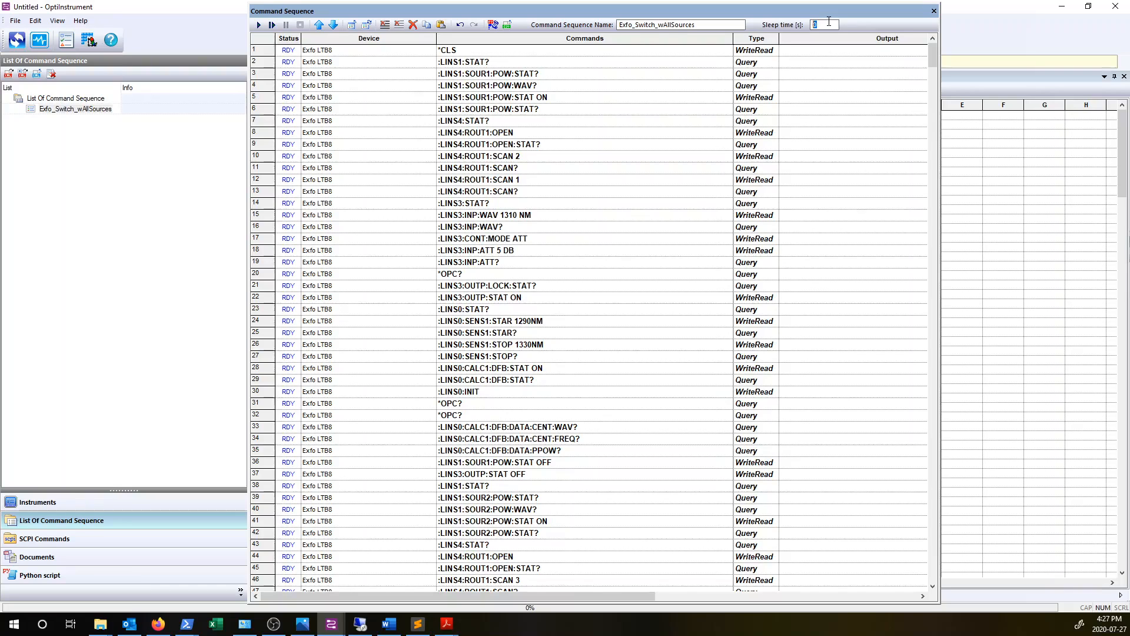
{"action": "left_click", "coordinate": [257, 27]}
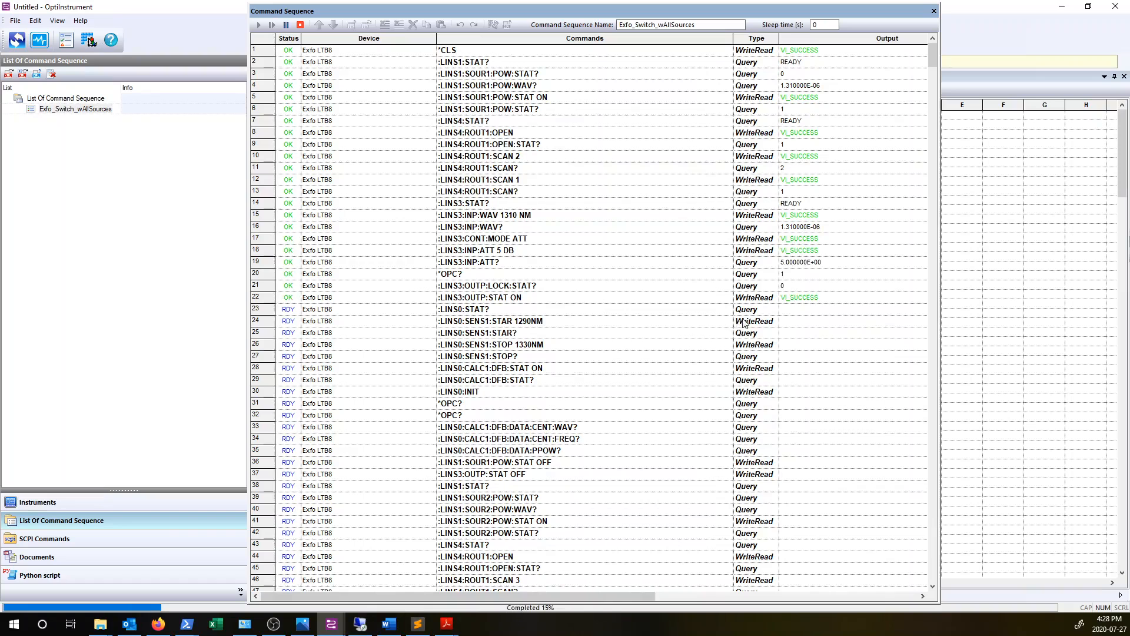
- Follow the first source's commands as they run and highlight its wavelength, frequency and peak power outputs in rows 33 to 35
{"action": "scroll", "coordinate": [748, 347], "scroll_direction": "down", "scroll_amount": 2}
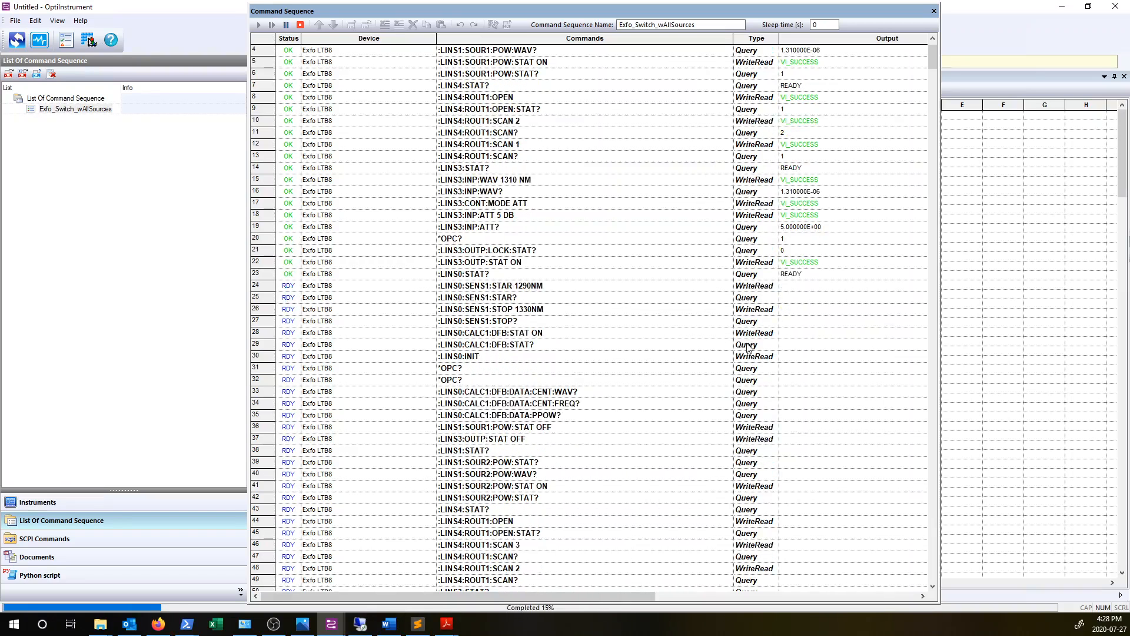
{"action": "scroll", "coordinate": [747, 346], "scroll_direction": "down", "scroll_amount": 1}
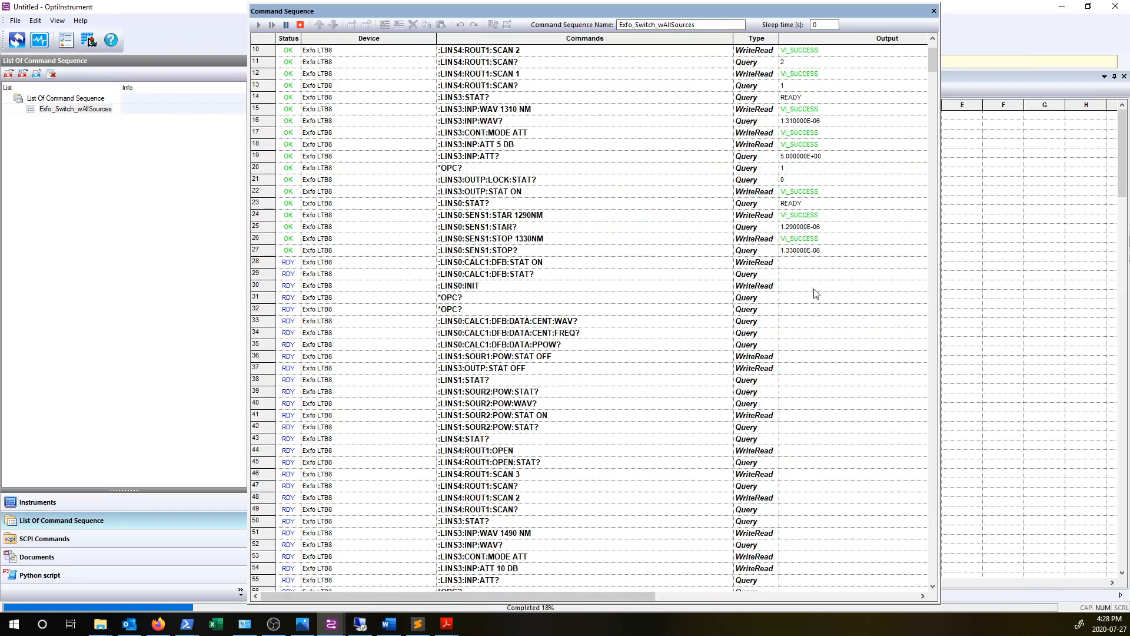
{"action": "scroll", "coordinate": [792, 320], "scroll_direction": "down", "scroll_amount": 1}
{"action": "scroll", "coordinate": [792, 320], "scroll_direction": "down", "scroll_amount": 1}
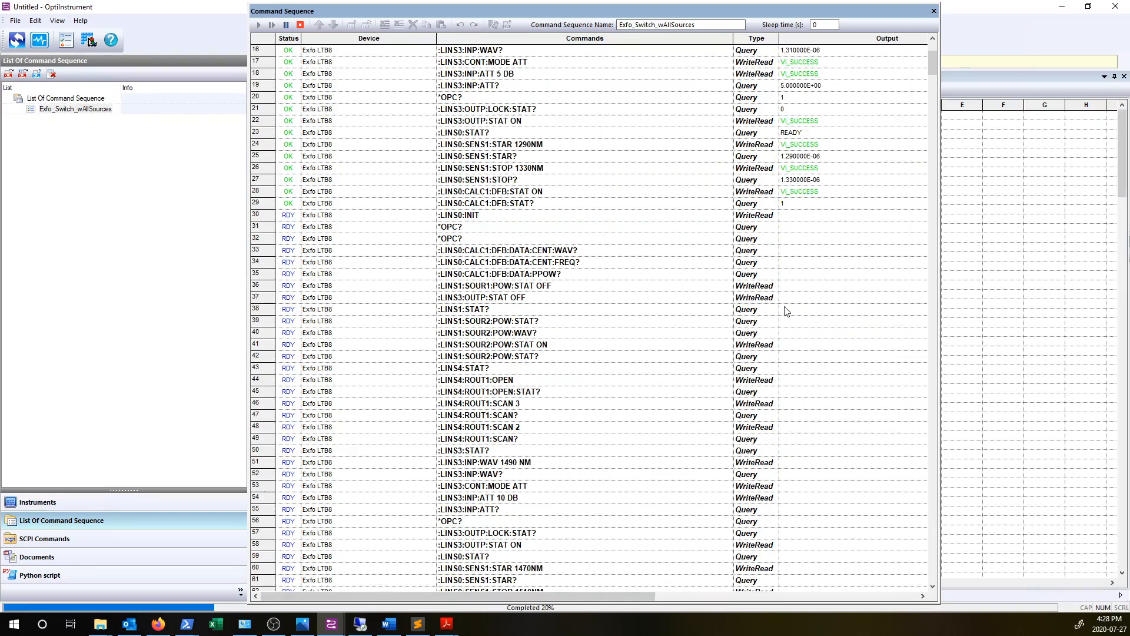
{"action": "scroll", "coordinate": [783, 308], "scroll_direction": "down", "scroll_amount": 1}
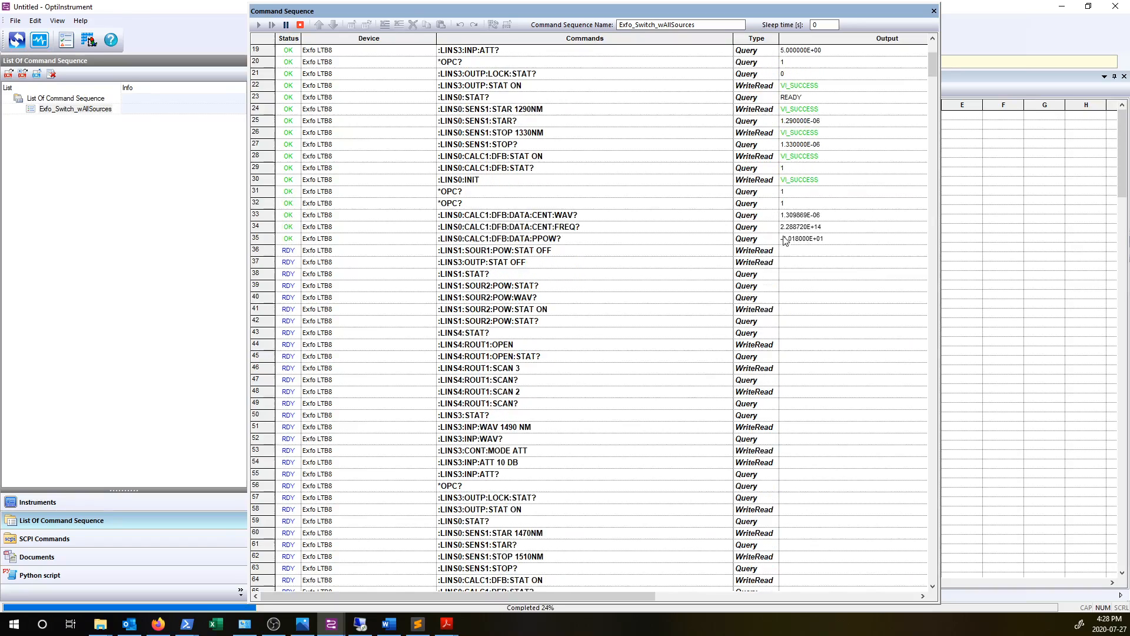
{"action": "left_click_drag", "start_coordinate": [785, 218], "coordinate": [810, 240]}
{"action": "scroll", "coordinate": [846, 350], "scroll_direction": "up", "scroll_amount": 1}
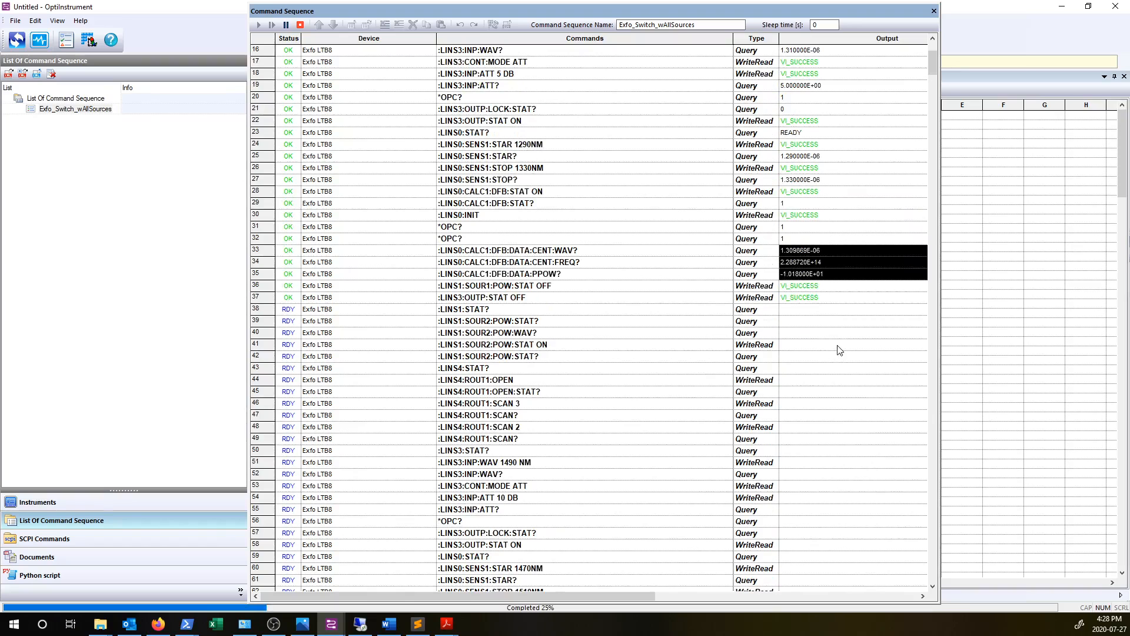
- Follow the second source's power, switch and attenuator commands, and highlight the attenuation value in row 54
{"action": "scroll", "coordinate": [815, 373], "scroll_direction": "down", "scroll_amount": 1}
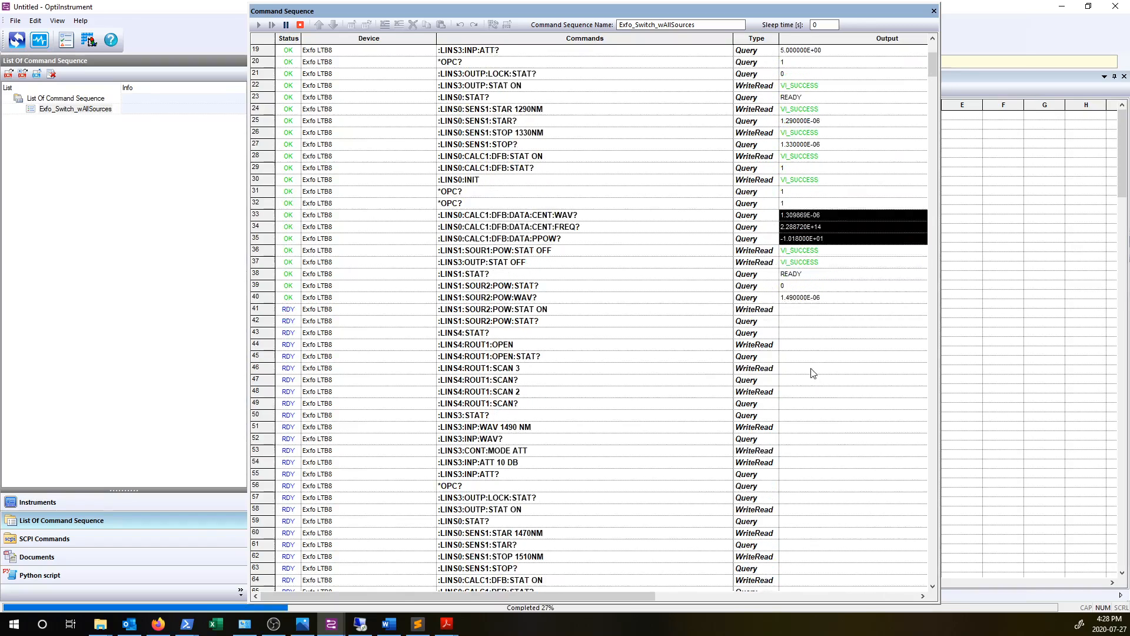
{"action": "scroll", "coordinate": [813, 373], "scroll_direction": "down", "scroll_amount": 1}
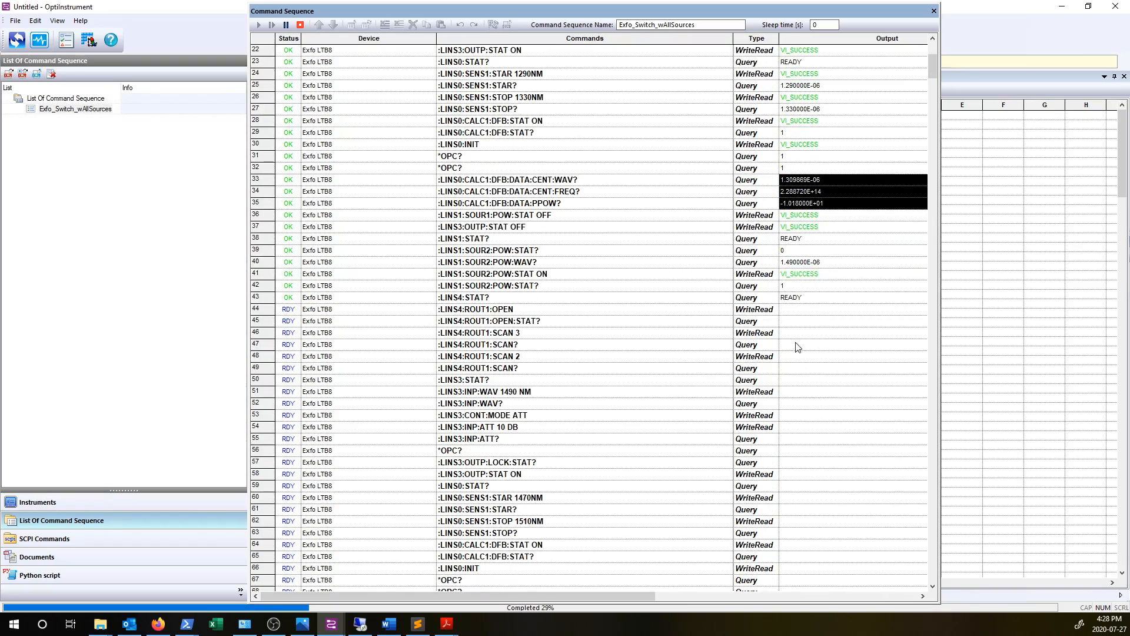
{"action": "scroll", "coordinate": [809, 328], "scroll_direction": "down", "scroll_amount": 2}
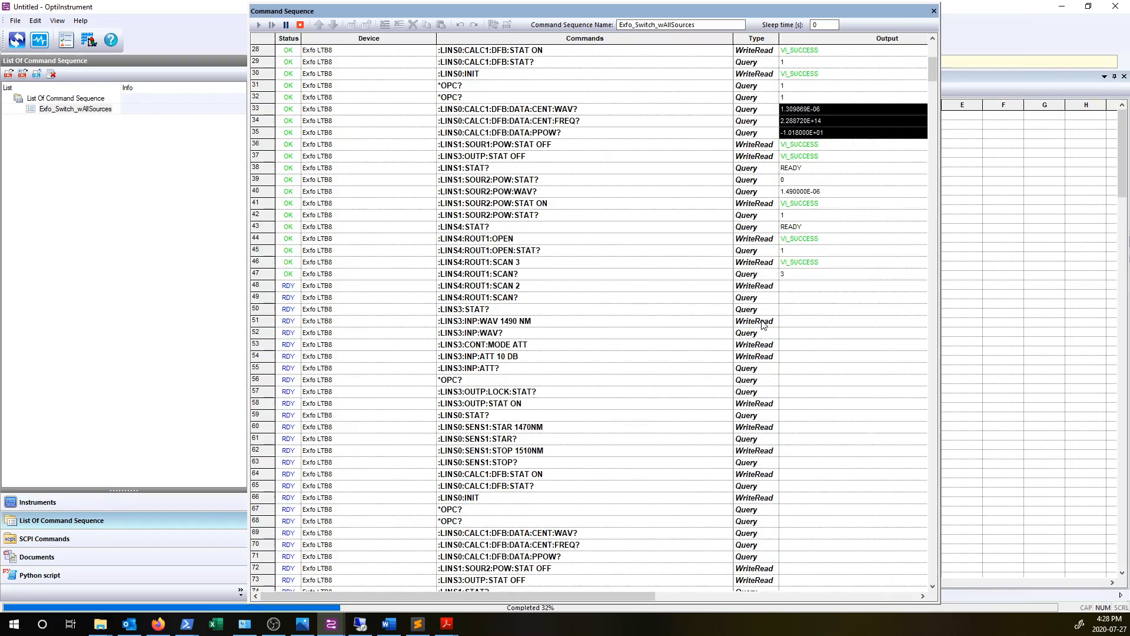
{"action": "scroll", "coordinate": [763, 325], "scroll_direction": "down", "scroll_amount": 1}
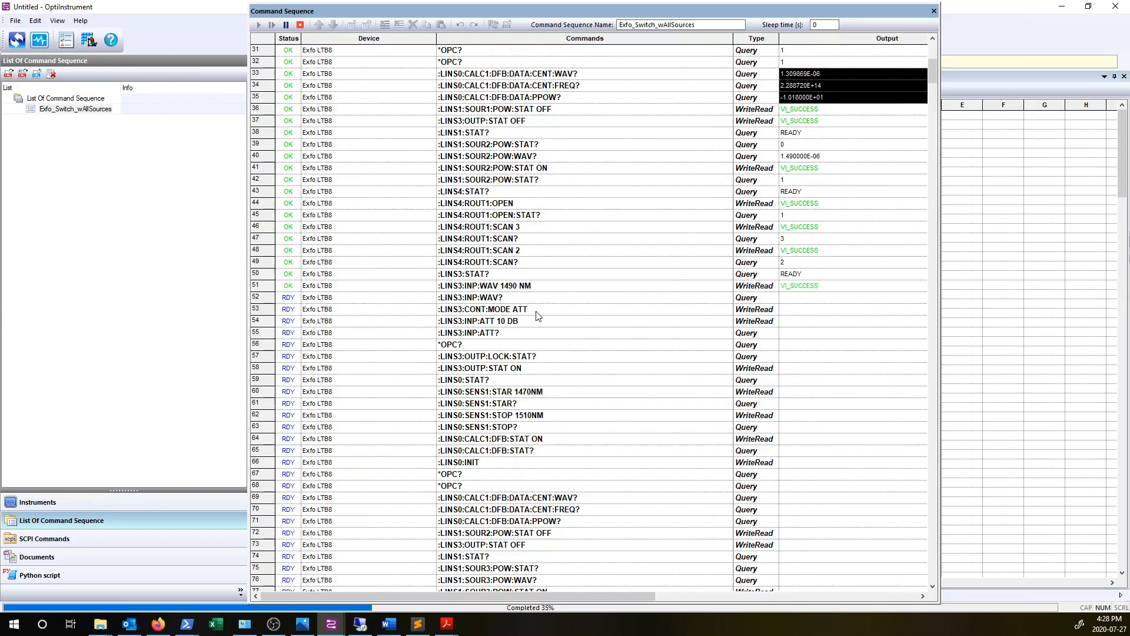
{"action": "scroll", "coordinate": [536, 312], "scroll_direction": "down", "scroll_amount": 1}
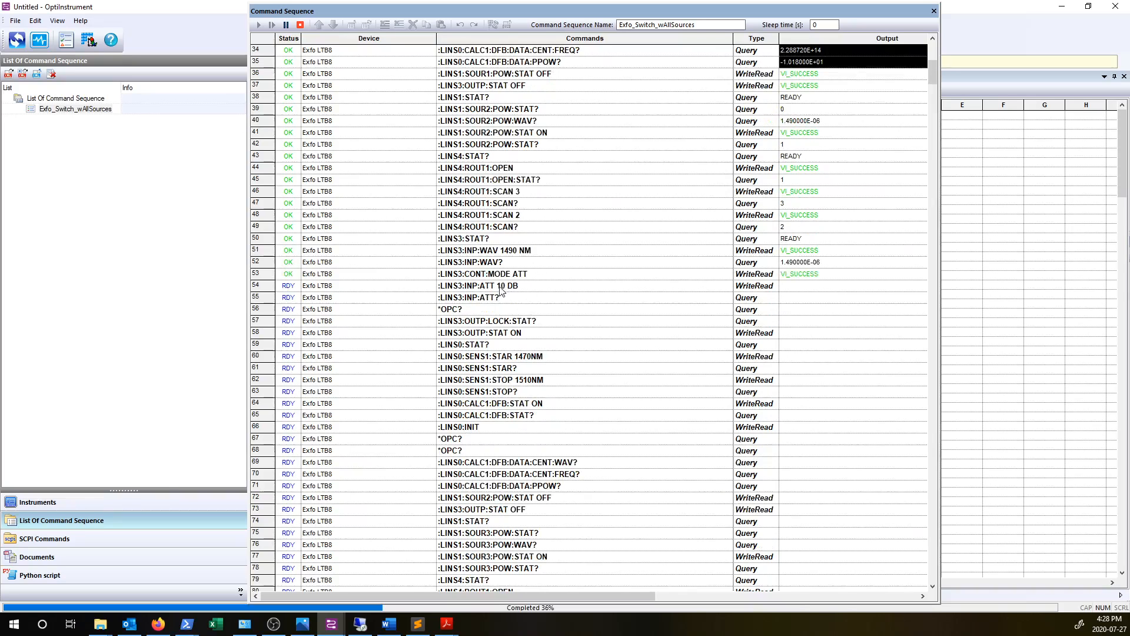
{"action": "left_click", "coordinate": [507, 288]}
{"action": "left_click", "coordinate": [508, 287]}
{"action": "left_click_drag", "start_coordinate": [519, 285], "coordinate": [495, 285]}
{"action": "left_click", "coordinate": [582, 321]}
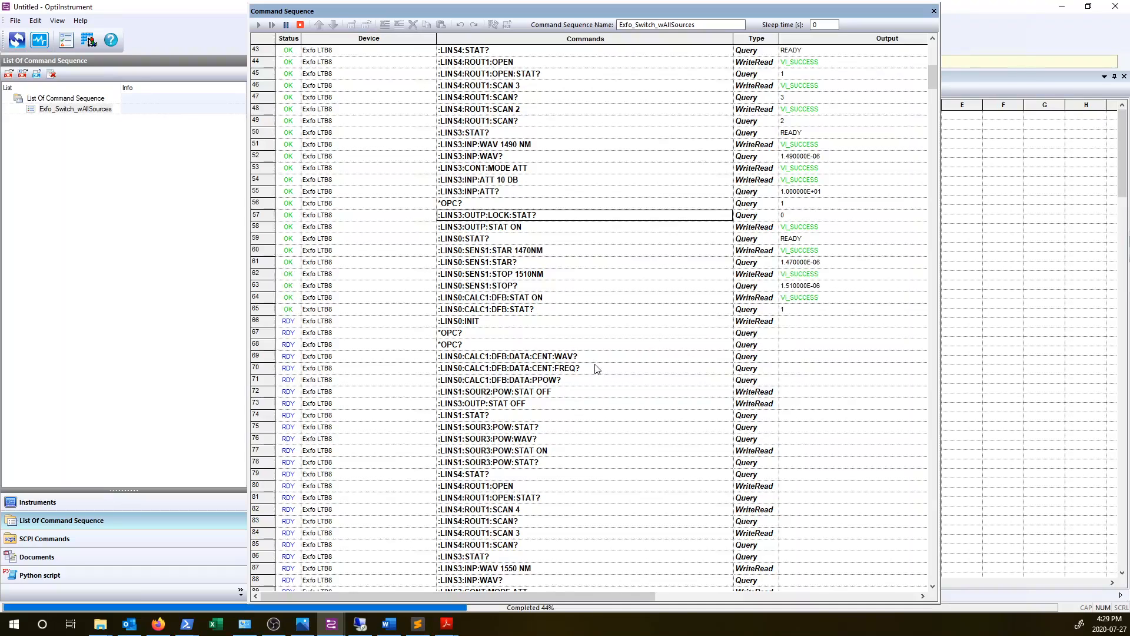
- Highlight the second source's centre wavelength, centre frequency and peak power queries in rows 69 to 71
{"action": "left_click", "coordinate": [579, 357]}
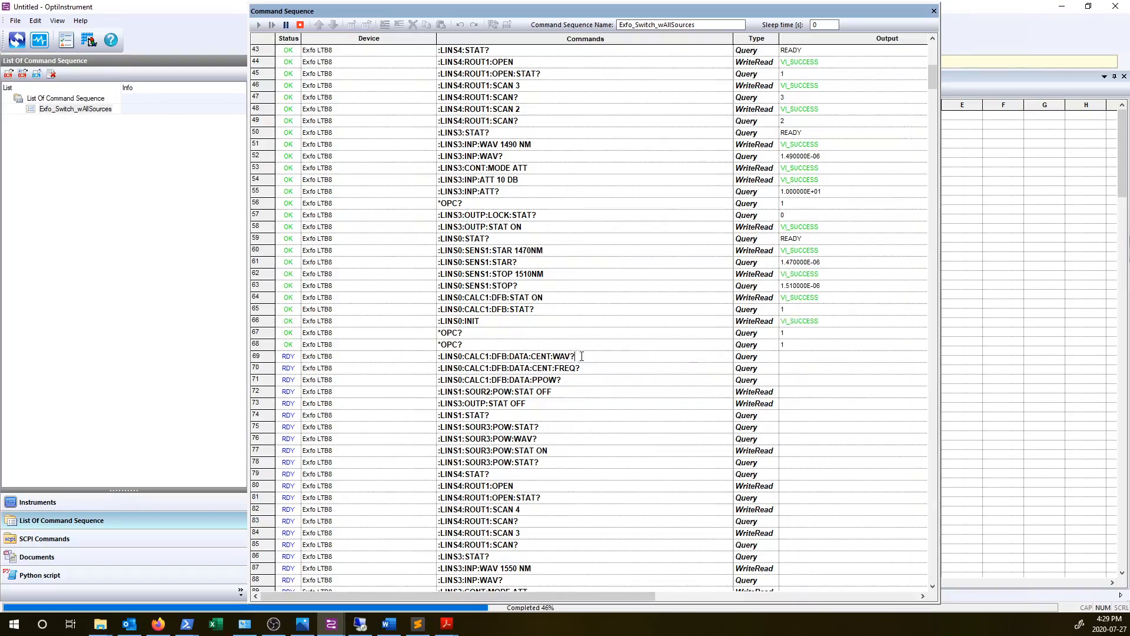
{"action": "left_click_drag", "start_coordinate": [578, 356], "coordinate": [530, 351]}
{"action": "left_click", "coordinate": [584, 368]}
{"action": "left_click_drag", "start_coordinate": [580, 369], "coordinate": [526, 381]}
{"action": "left_click", "coordinate": [563, 380]}
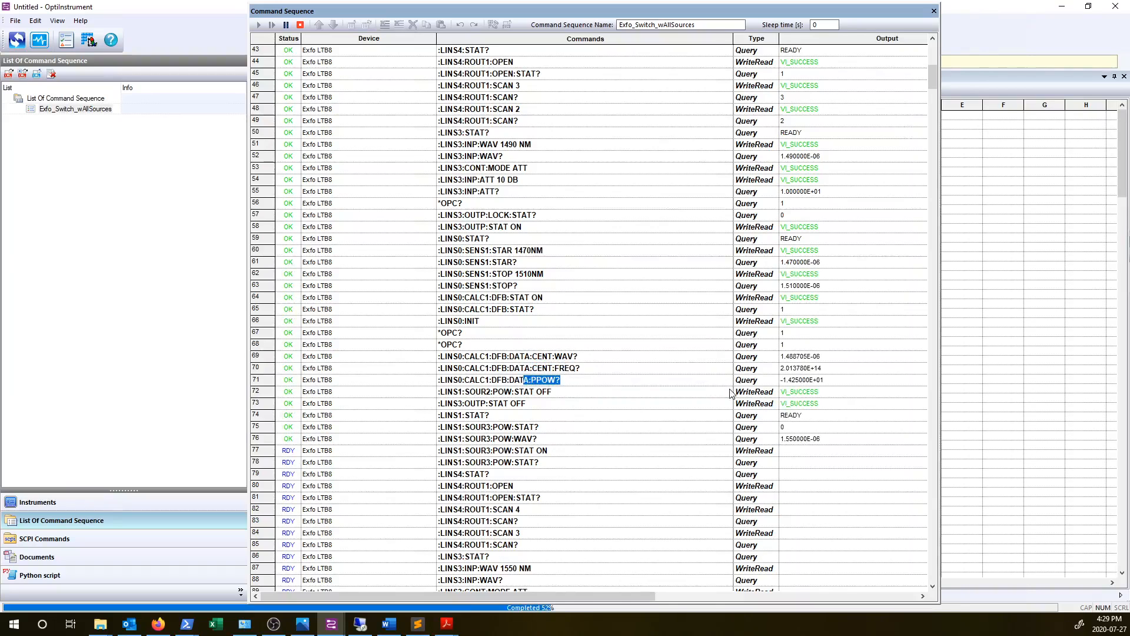
- Follow the third source's power, switch and attenuator commands, and highlight the attenuation value in row 90
{"action": "scroll", "coordinate": [710, 370], "scroll_direction": "down", "scroll_amount": 4}
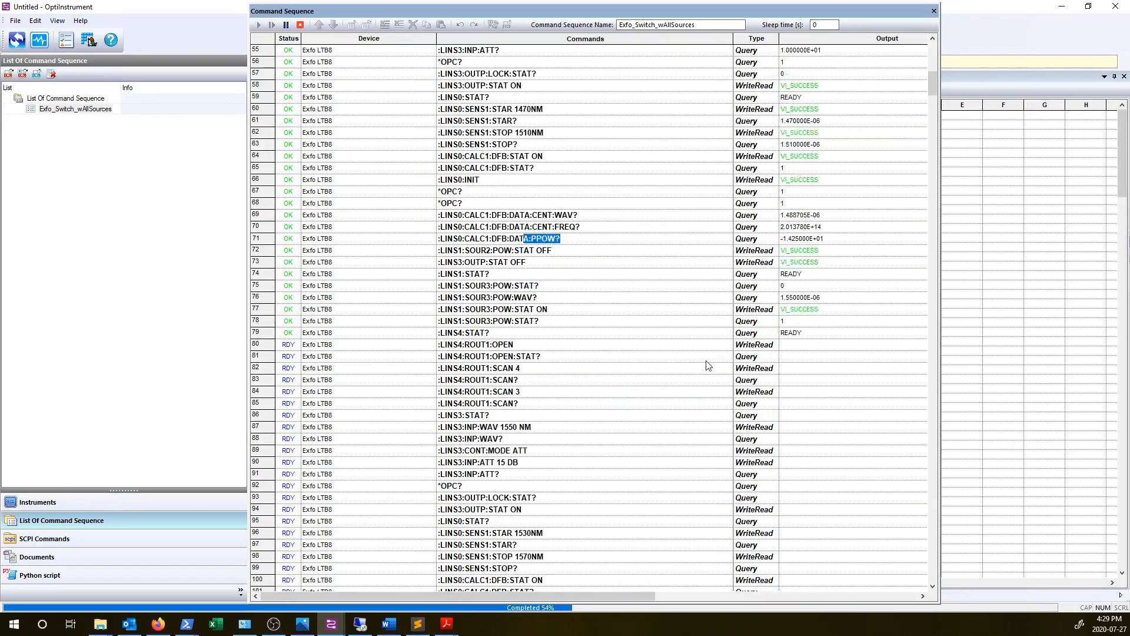
{"action": "scroll", "coordinate": [707, 366], "scroll_direction": "down", "scroll_amount": 1}
{"action": "left_click", "coordinate": [663, 239]}
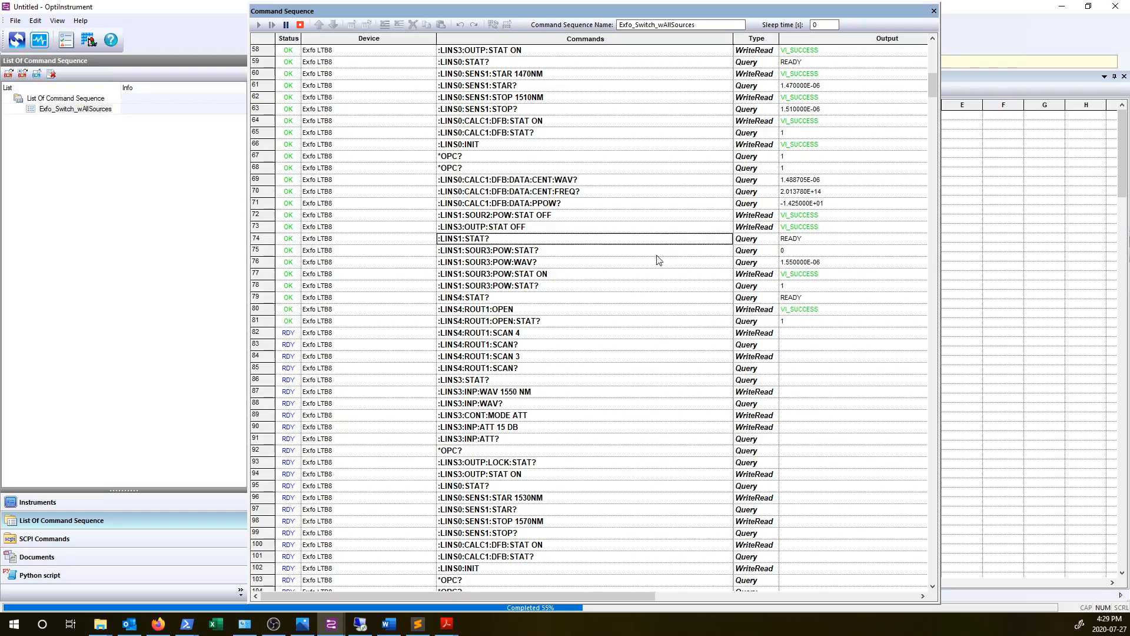
{"action": "left_click", "coordinate": [653, 262]}
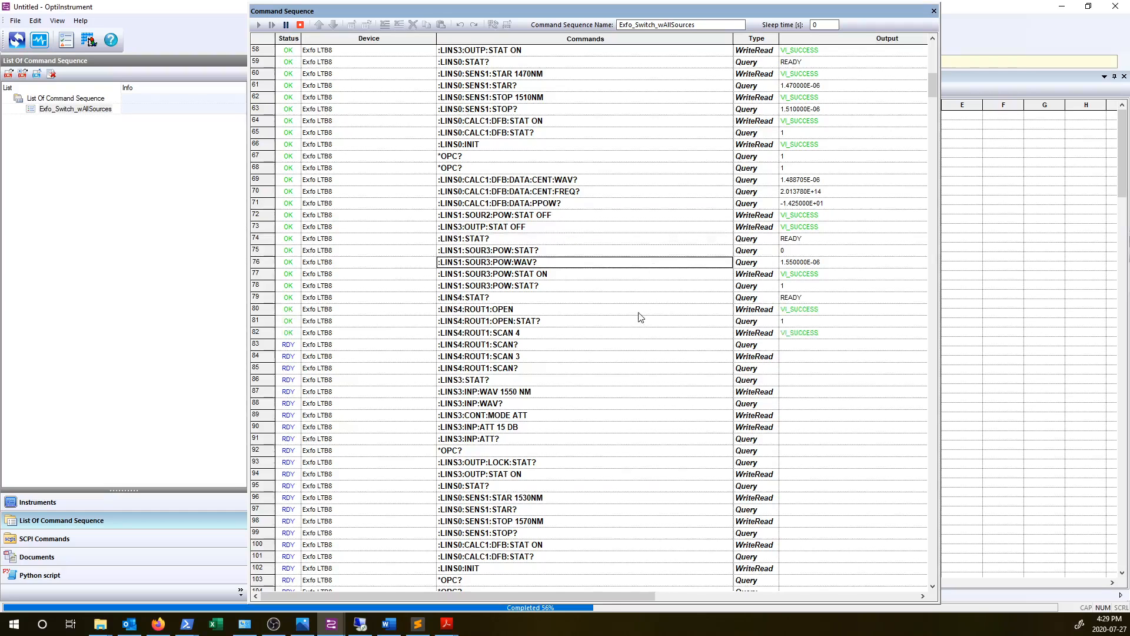
{"action": "scroll", "coordinate": [641, 320], "scroll_direction": "down", "scroll_amount": 1}
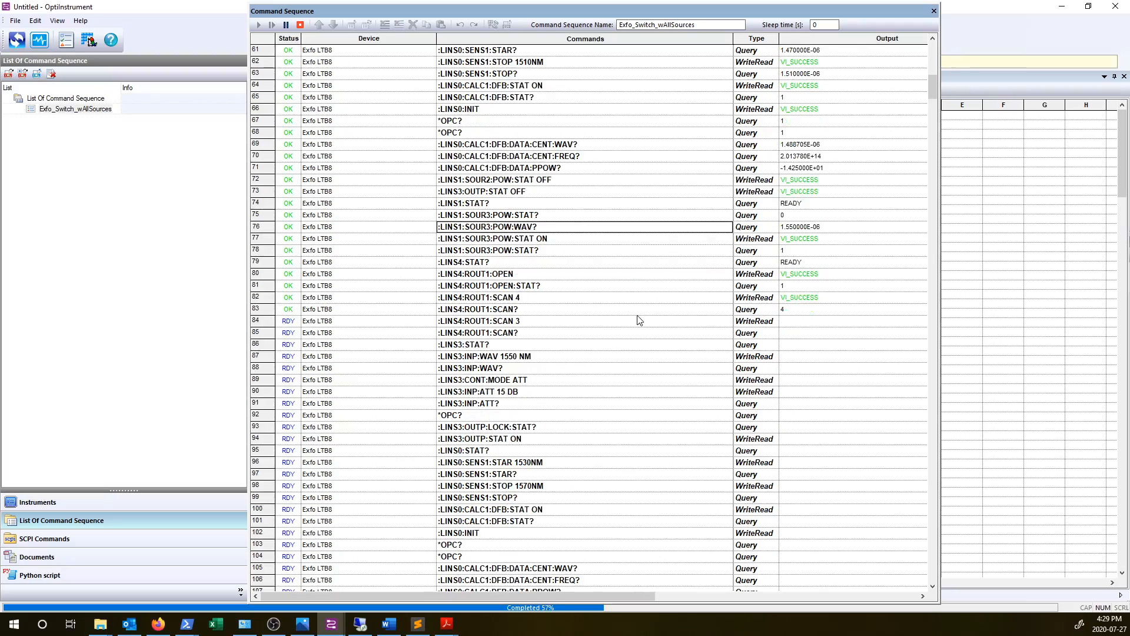
{"action": "scroll", "coordinate": [640, 319], "scroll_direction": "down", "scroll_amount": 1}
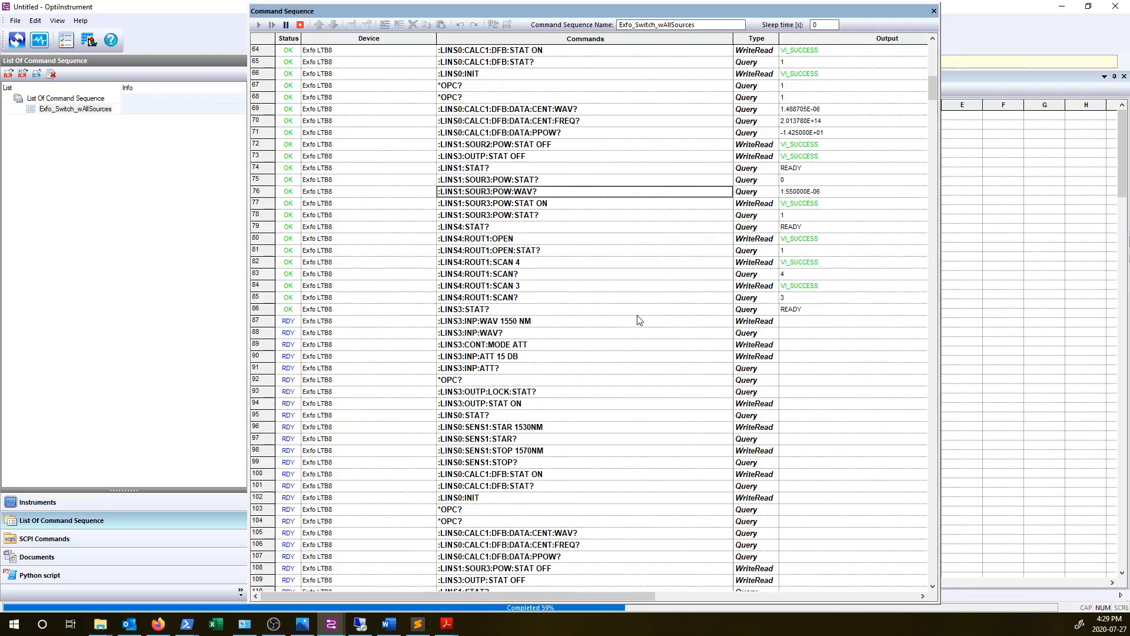
{"action": "scroll", "coordinate": [640, 320], "scroll_direction": "down", "scroll_amount": 2}
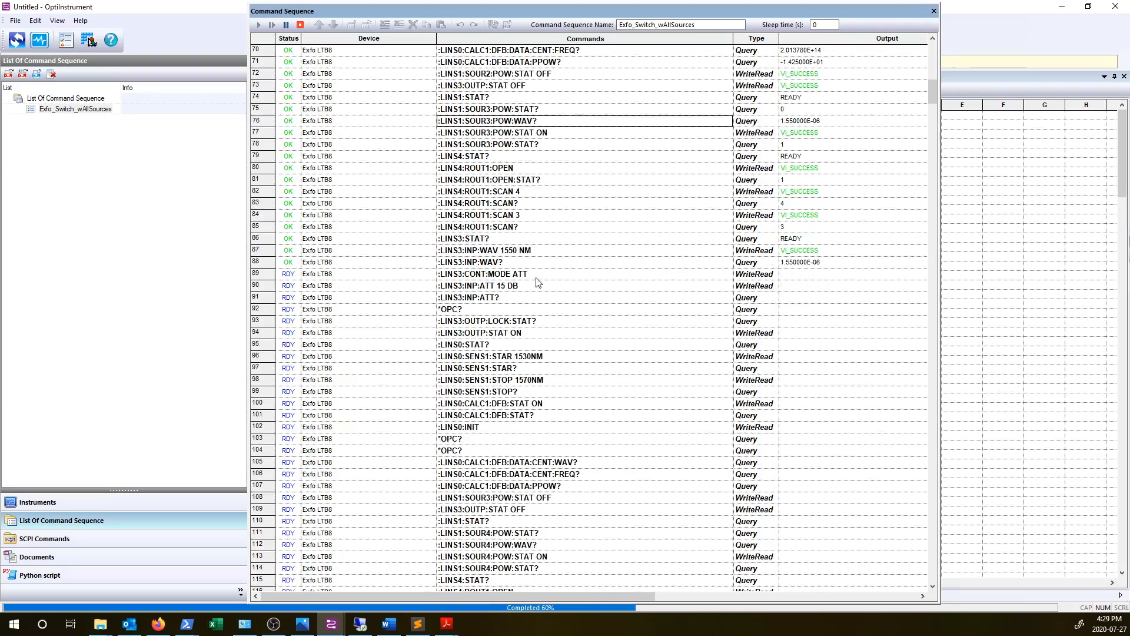
{"action": "left_click", "coordinate": [507, 287]}
{"action": "double_click", "coordinate": [505, 287]}
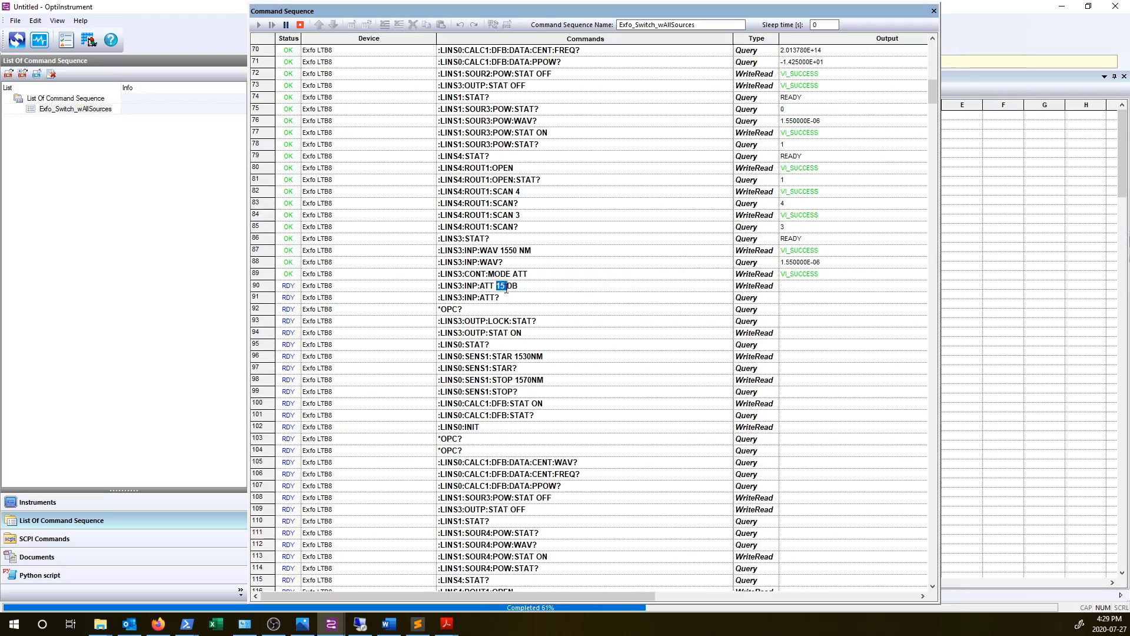
- Follow the third source's spectrum measurement and highlight its wavelength, frequency and peak power outputs in rows 105 to 107
{"action": "scroll", "coordinate": [595, 318], "scroll_direction": "down", "scroll_amount": 2}
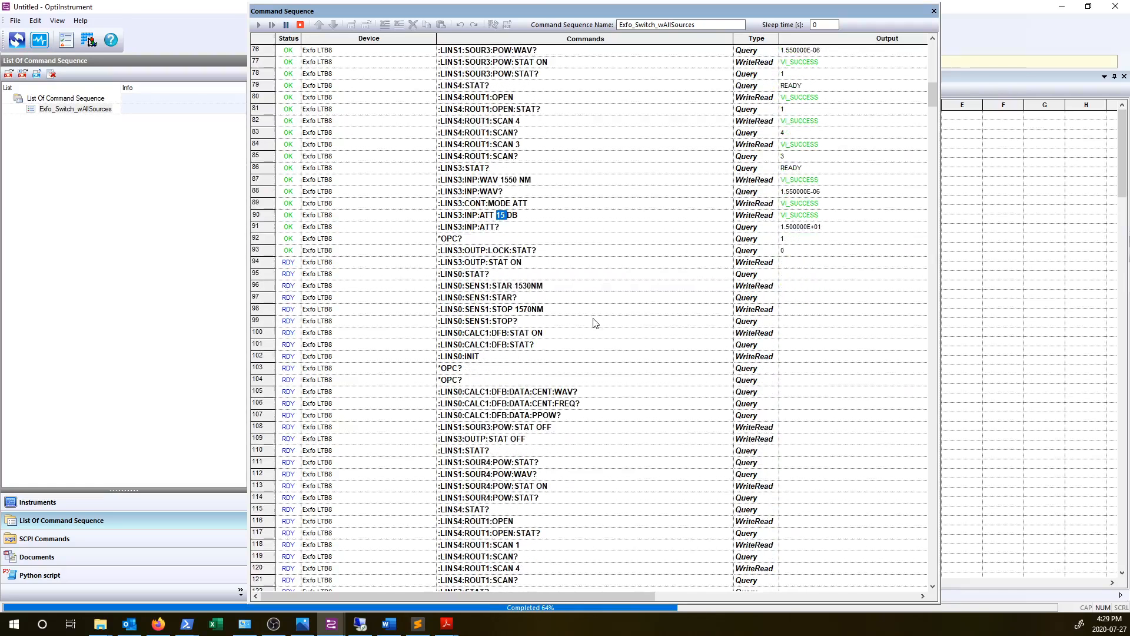
{"action": "scroll", "coordinate": [594, 320], "scroll_direction": "down", "scroll_amount": 1}
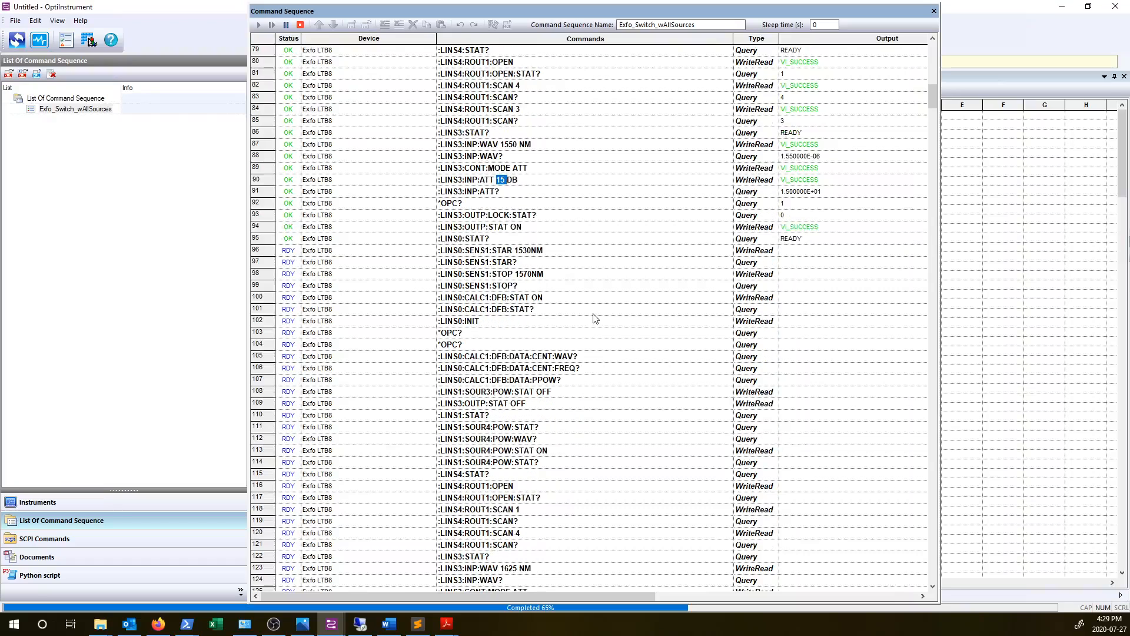
{"action": "scroll", "coordinate": [598, 307], "scroll_direction": "down", "scroll_amount": 1}
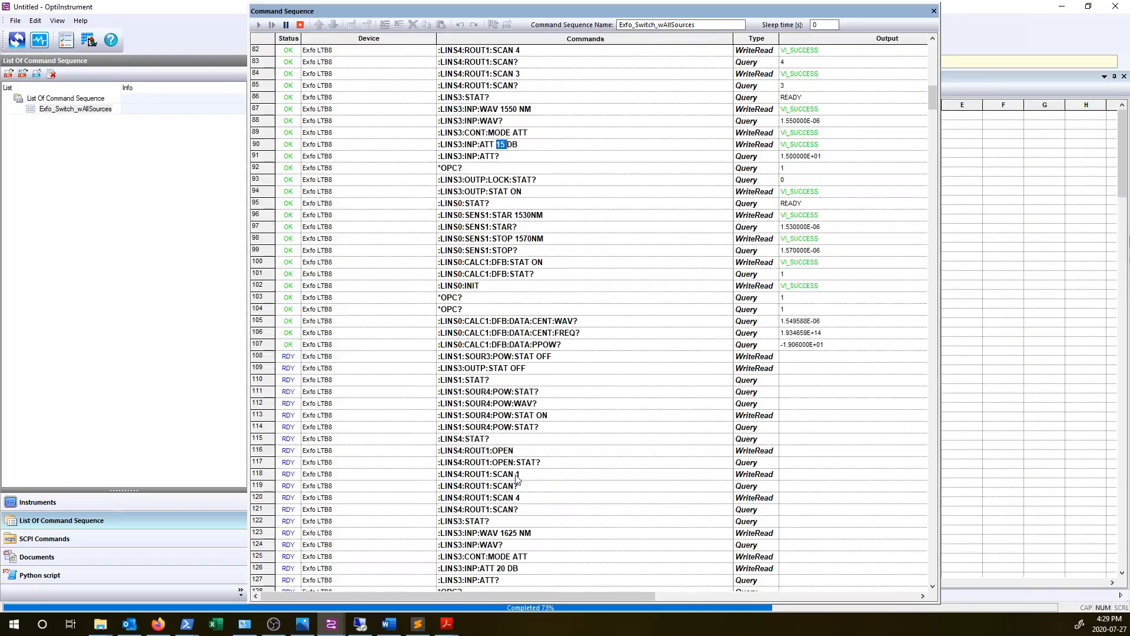
{"action": "scroll", "coordinate": [559, 330], "scroll_direction": "down", "scroll_amount": 2}
{"action": "left_click_drag", "start_coordinate": [849, 277], "coordinate": [793, 254]}
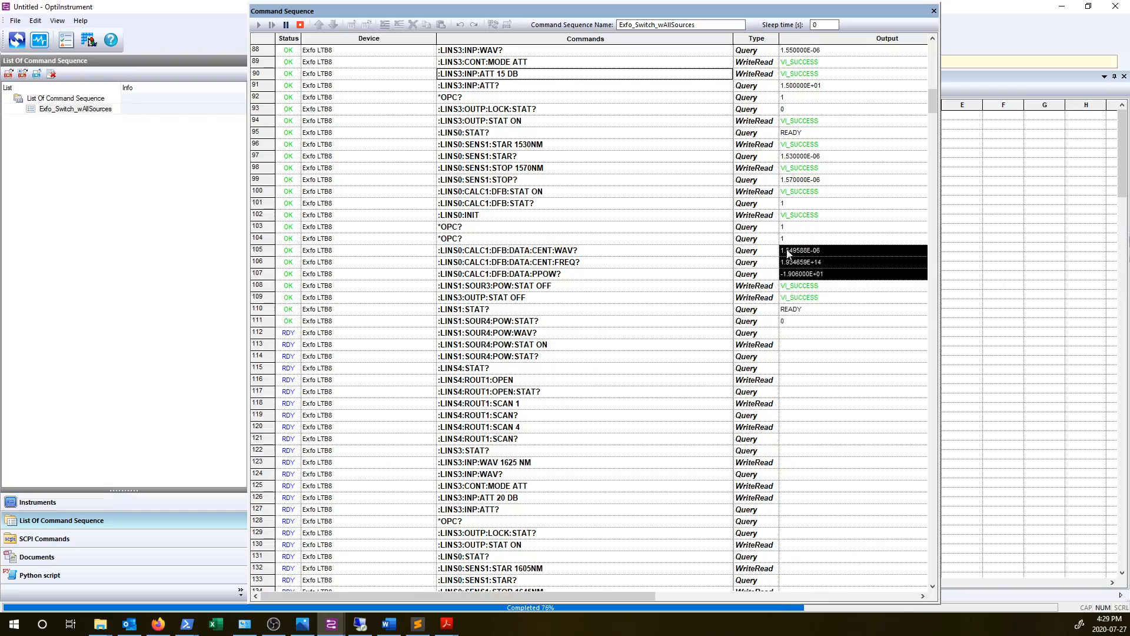
{"action": "left_click", "coordinate": [576, 405]}
{"action": "scroll", "coordinate": [576, 405], "scroll_direction": "down", "scroll_amount": 1}
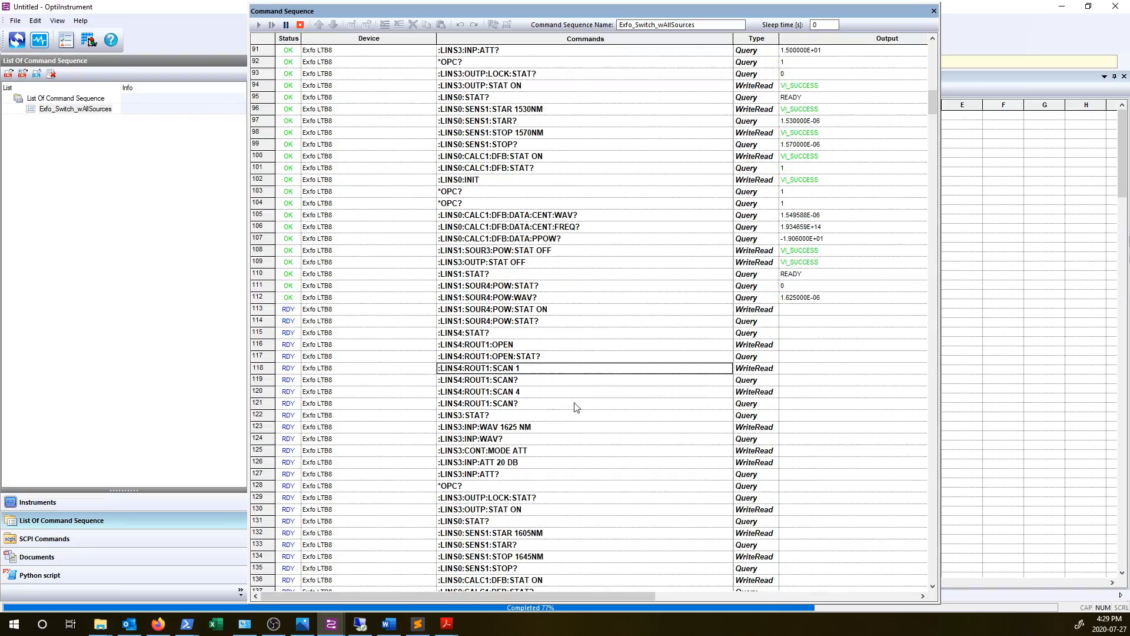
{"action": "left_click", "coordinate": [563, 206]}
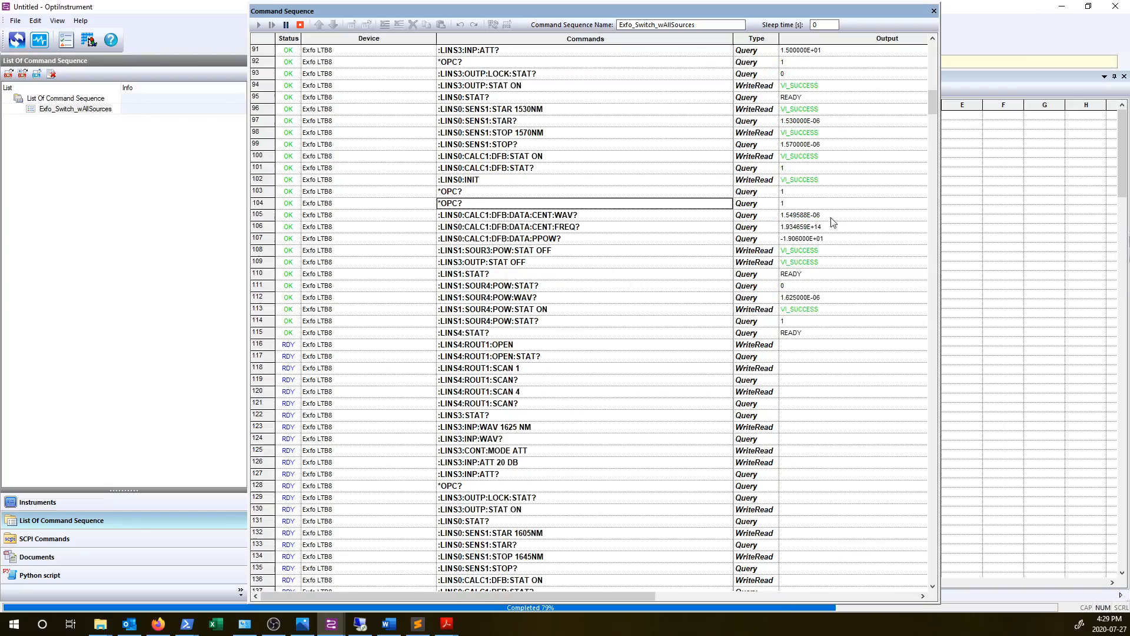
{"action": "left_click_drag", "start_coordinate": [835, 243], "coordinate": [798, 219]}
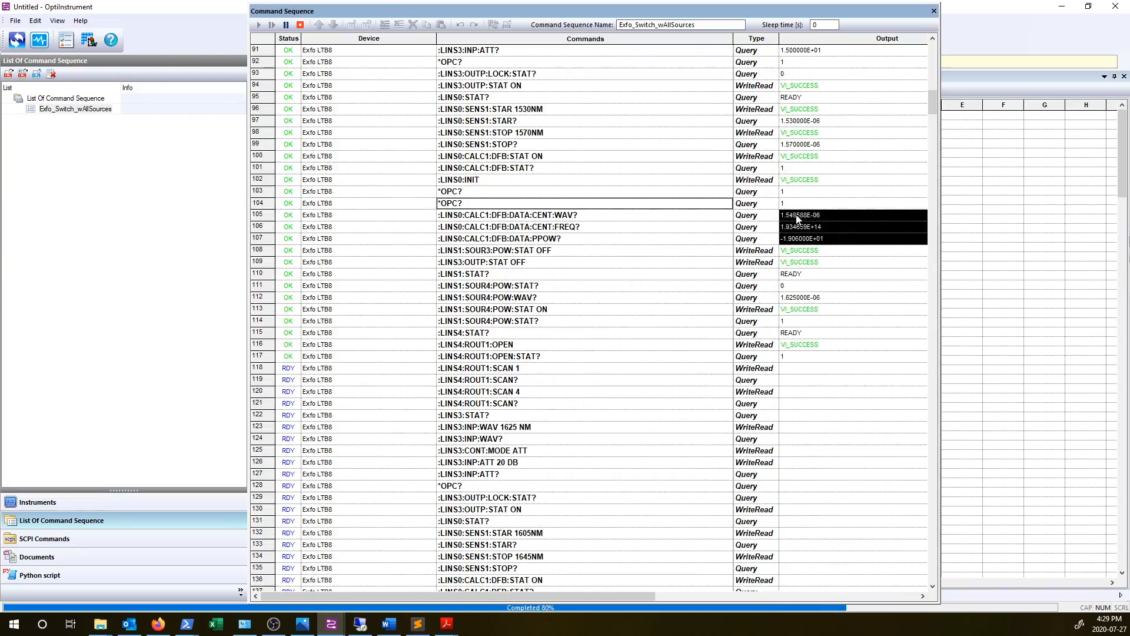
- Follow the fourth source's commands and outputs to the end of the sequence at row 145
{"action": "scroll", "coordinate": [729, 428], "scroll_direction": "down", "scroll_amount": 2}
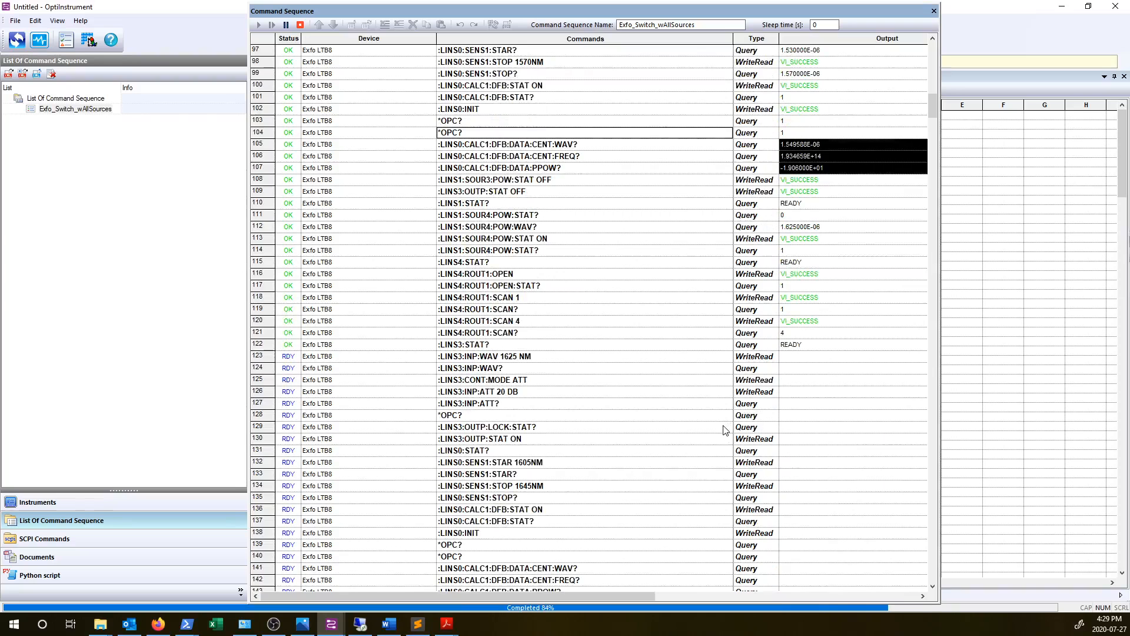
{"action": "scroll", "coordinate": [724, 430], "scroll_direction": "down", "scroll_amount": 1}
{"action": "scroll", "coordinate": [724, 429], "scroll_direction": "down", "scroll_amount": 1}
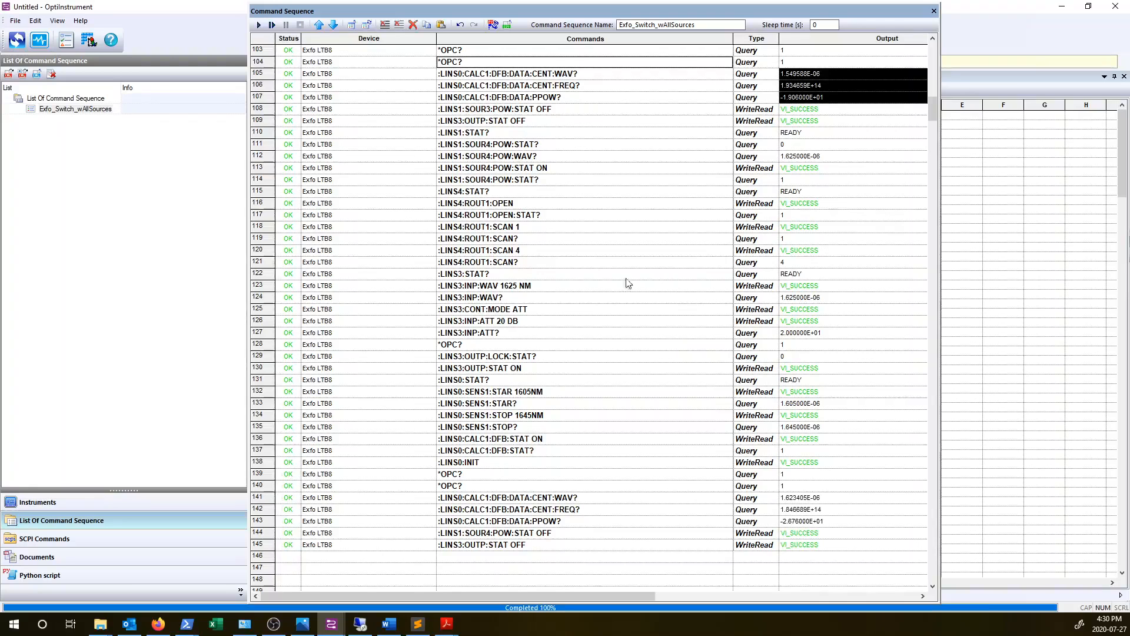
- Return to the first rows of the sequence and dock the floating Command Sequence window back into the main window
{"action": "scroll", "coordinate": [789, 337], "scroll_direction": "up", "scroll_amount": 20}
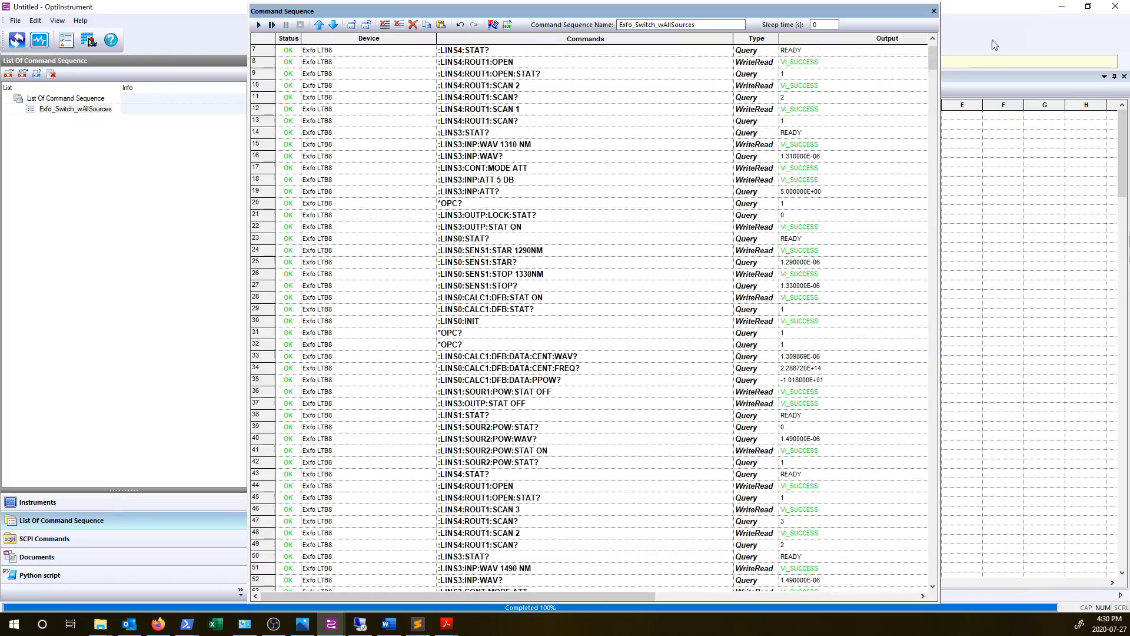
{"action": "scroll", "coordinate": [936, 77], "scroll_direction": "up", "scroll_amount": 2}
{"action": "left_click_drag", "start_coordinate": [936, 76], "coordinate": [917, 41]}
{"action": "double_click", "coordinate": [775, 10]}
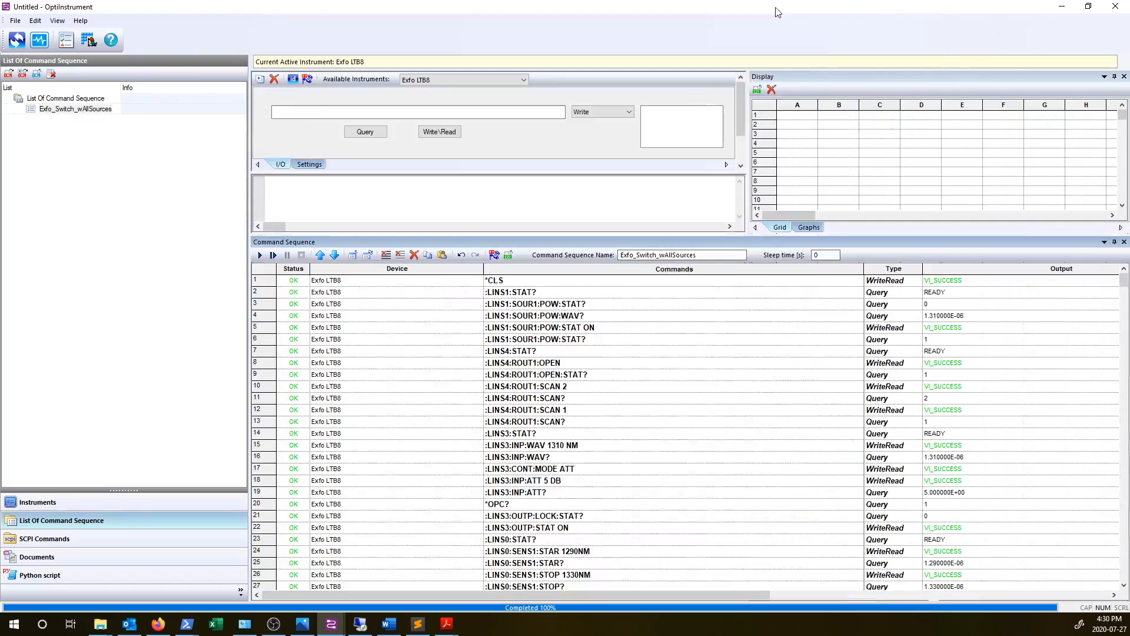
- Export the command sequence results as CSV to Desktop\ParcerScripts\EXFOallParcer, replacing the existing exfoAll file
{"action": "left_click", "coordinate": [509, 255]}
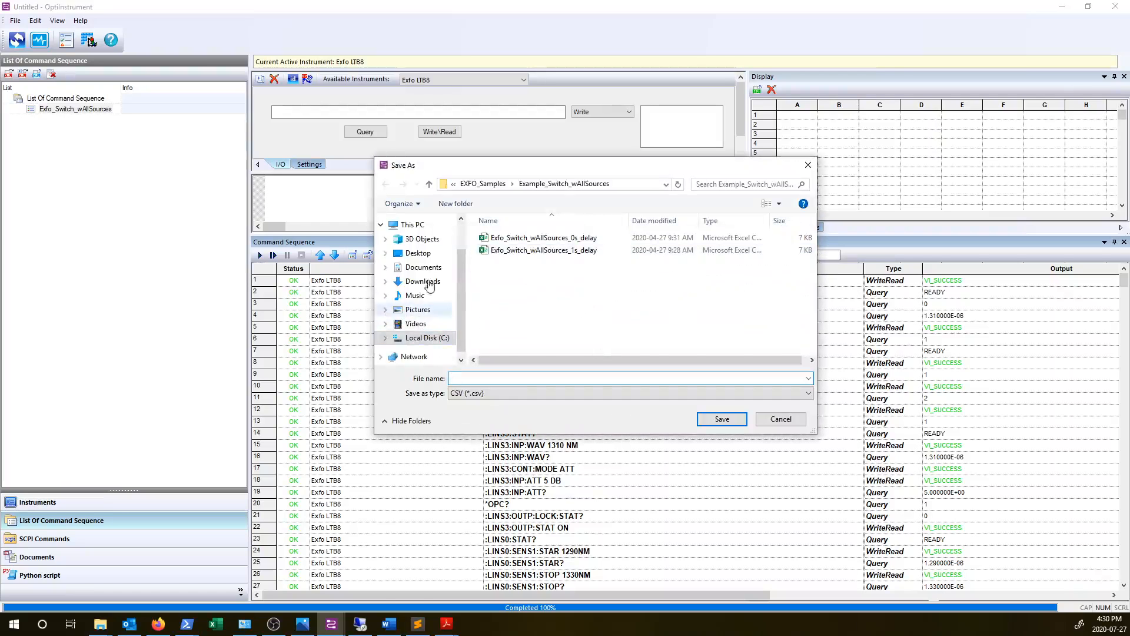
{"action": "left_click", "coordinate": [424, 260]}
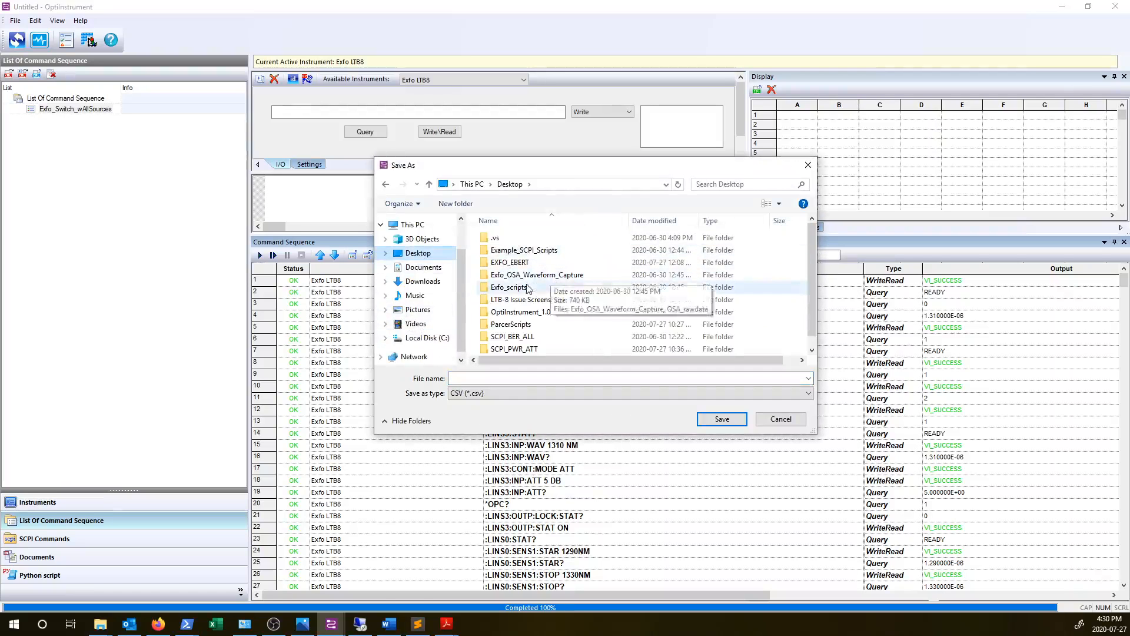
{"action": "scroll", "coordinate": [533, 336], "scroll_direction": "down", "scroll_amount": 1}
{"action": "scroll", "coordinate": [532, 336], "scroll_direction": "up", "scroll_amount": 1}
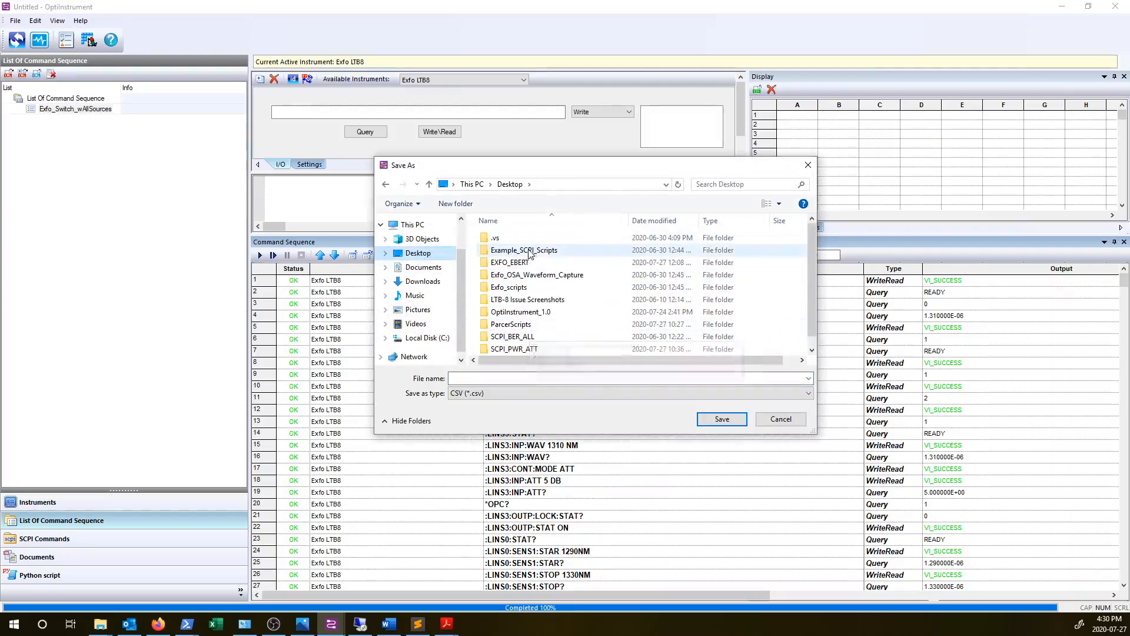
{"action": "scroll", "coordinate": [528, 317], "scroll_direction": "down", "scroll_amount": 1}
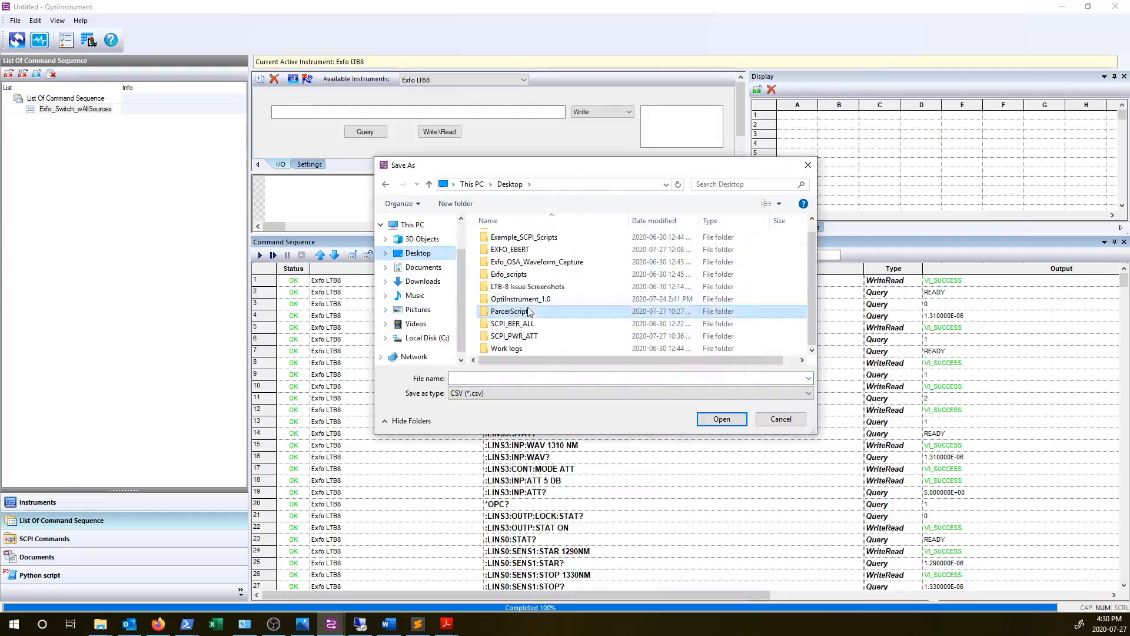
{"action": "double_click", "coordinate": [518, 312]}
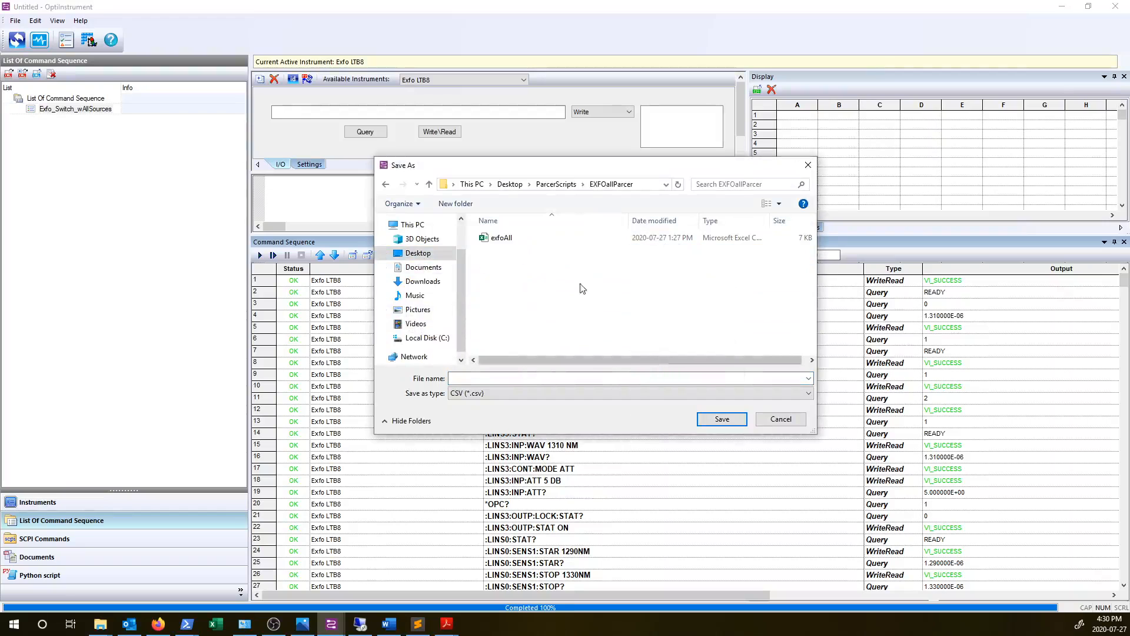
{"action": "left_click", "coordinate": [497, 238]}
{"action": "left_click", "coordinate": [722, 420]}
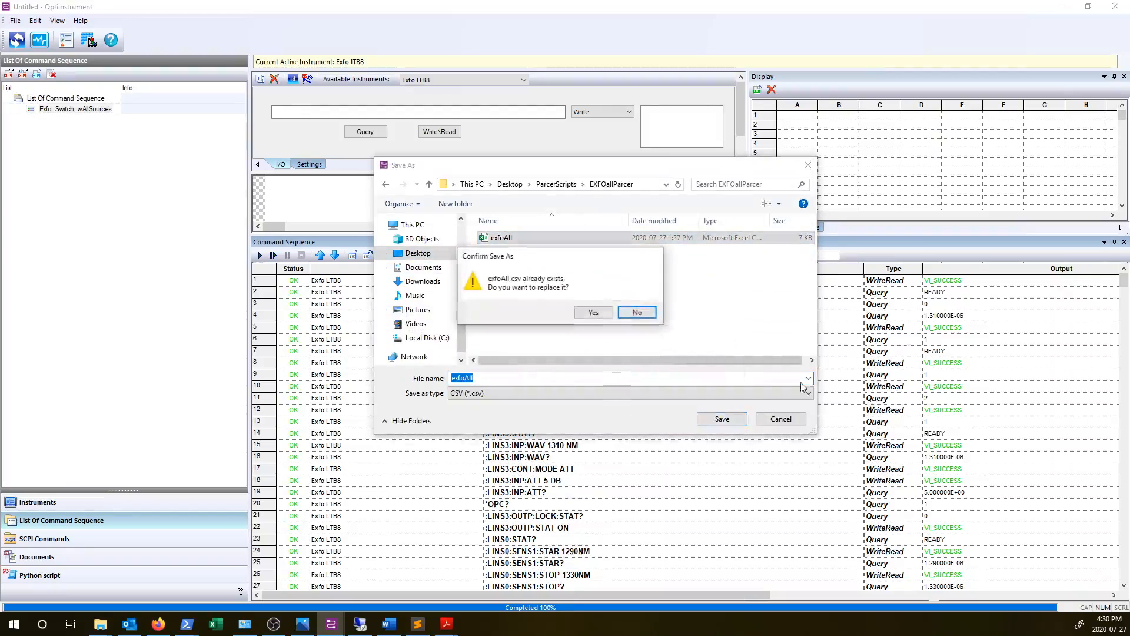
{"action": "left_click", "coordinate": [595, 314]}
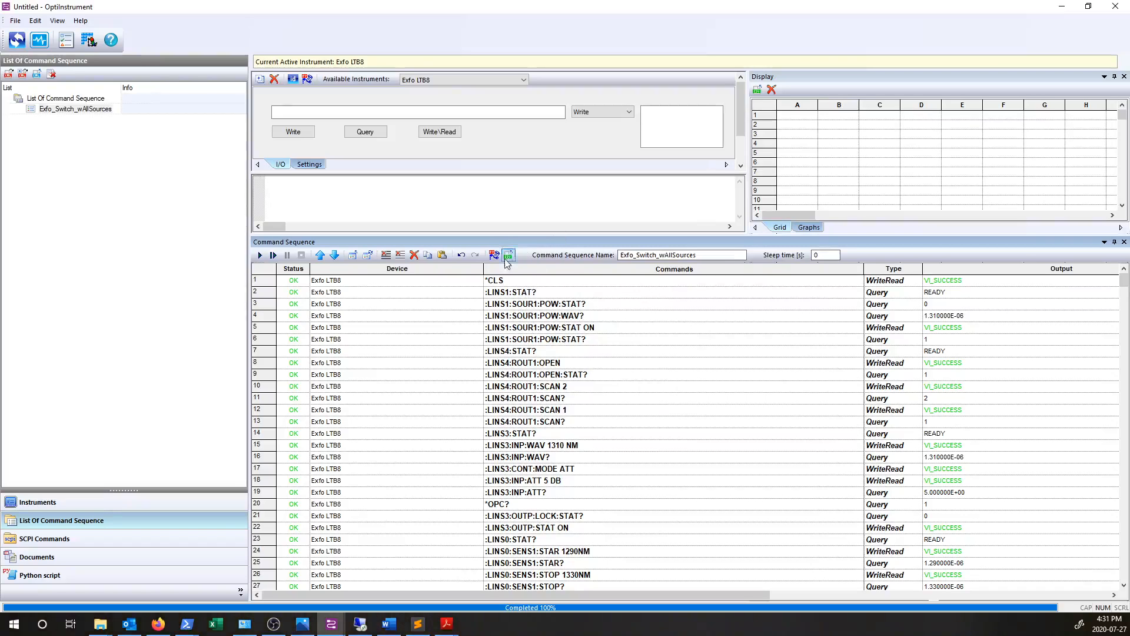
- Generate a Python script from the Exfo_Switch_wAllSources command sequence and widen the script area to show its full lines
{"action": "left_click", "coordinate": [127, 580]}
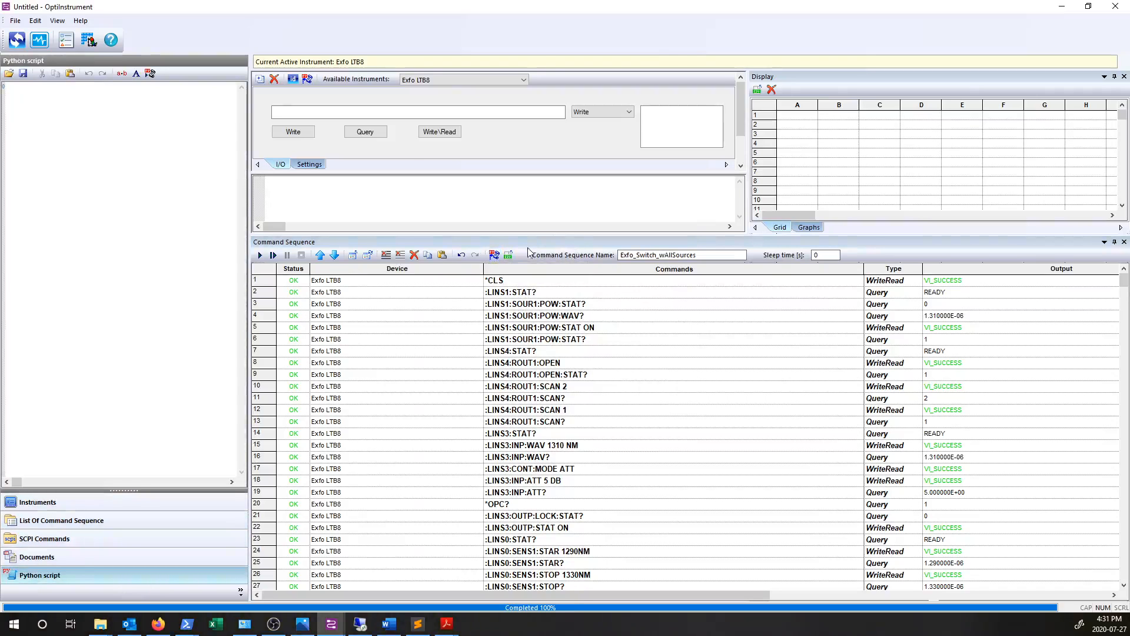
{"action": "left_click", "coordinate": [495, 257]}
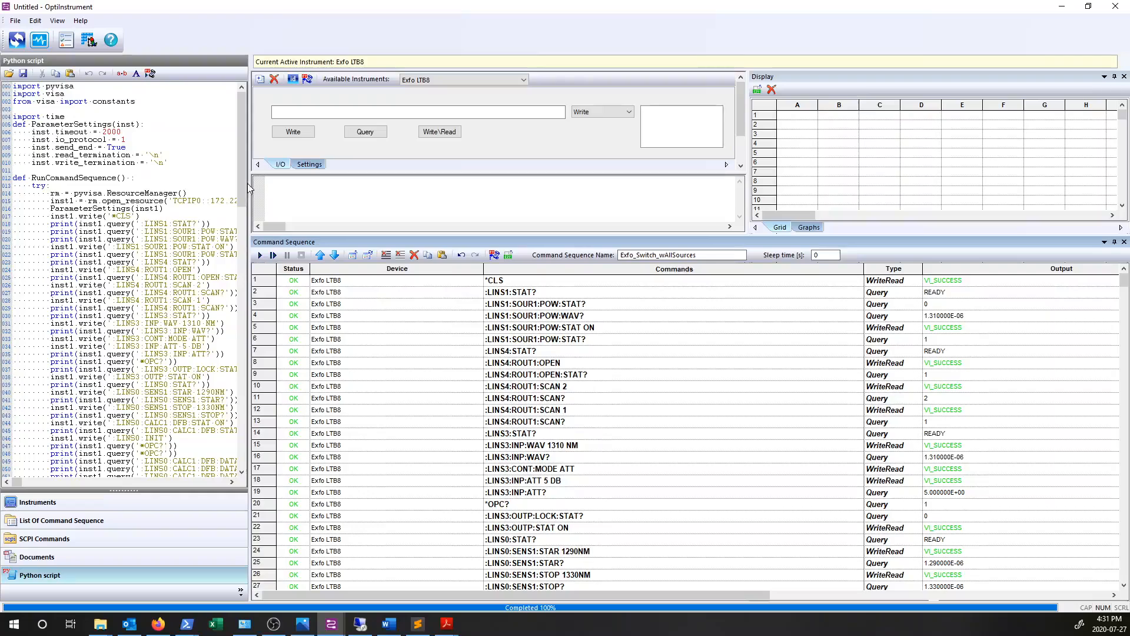
{"action": "left_click_drag", "start_coordinate": [251, 187], "coordinate": [338, 187]}
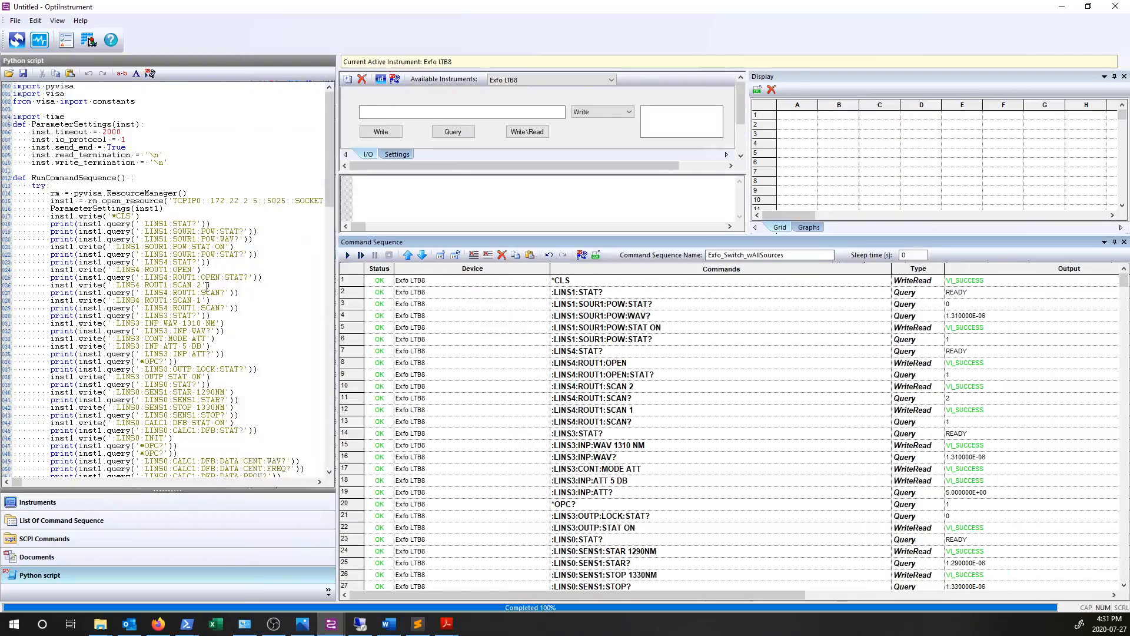
- Look through the generated Python script from the first source's commands to the fourth source's and back
{"action": "scroll", "coordinate": [208, 293], "scroll_direction": "down", "scroll_amount": 15}
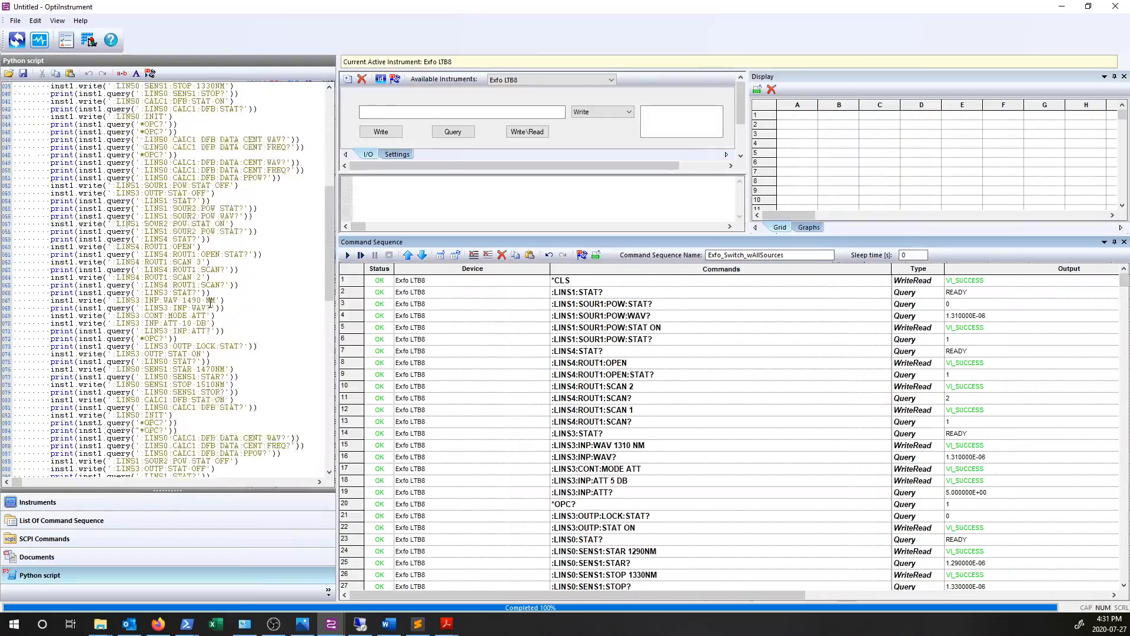
{"action": "scroll", "coordinate": [210, 302], "scroll_direction": "down", "scroll_amount": 14}
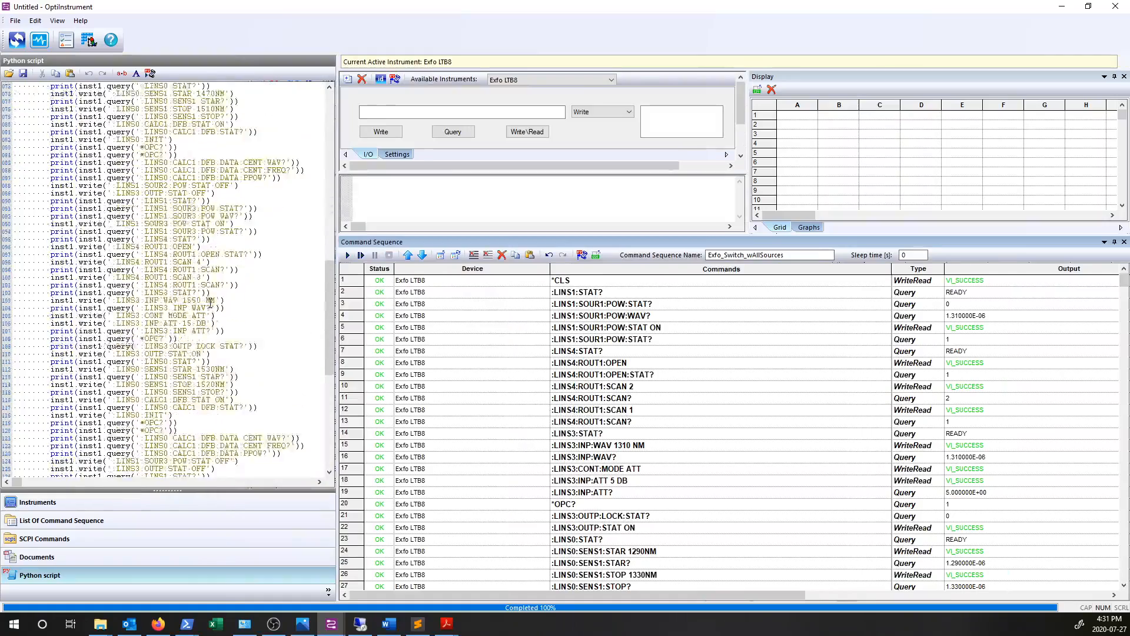
{"action": "scroll", "coordinate": [210, 304], "scroll_direction": "down", "scroll_amount": 10}
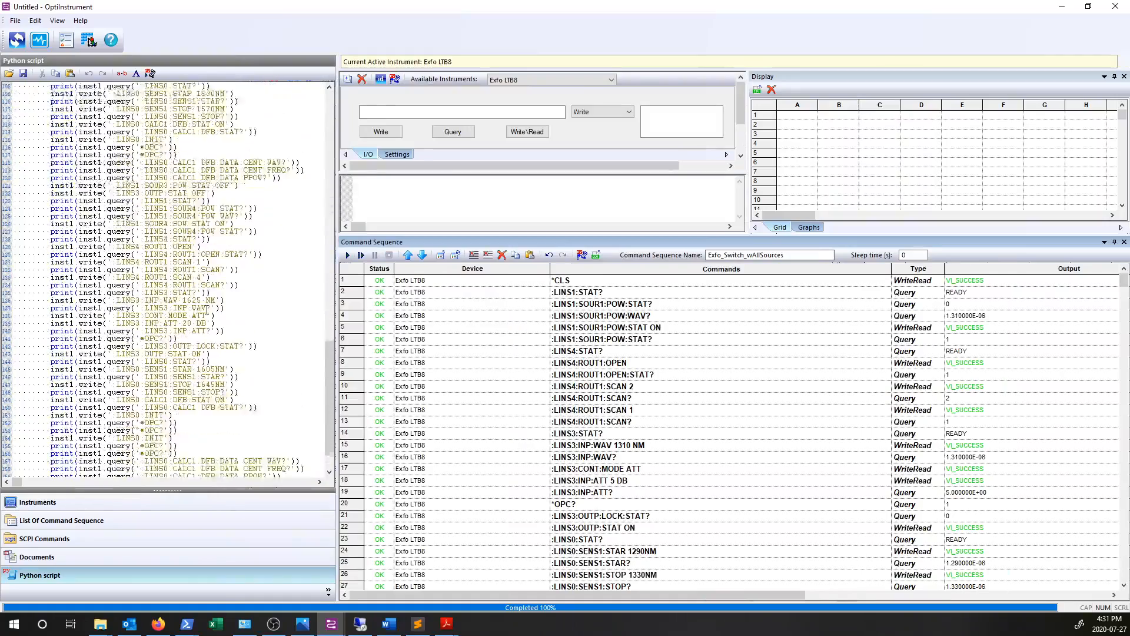
{"action": "scroll", "coordinate": [207, 309], "scroll_direction": "up", "scroll_amount": 15}
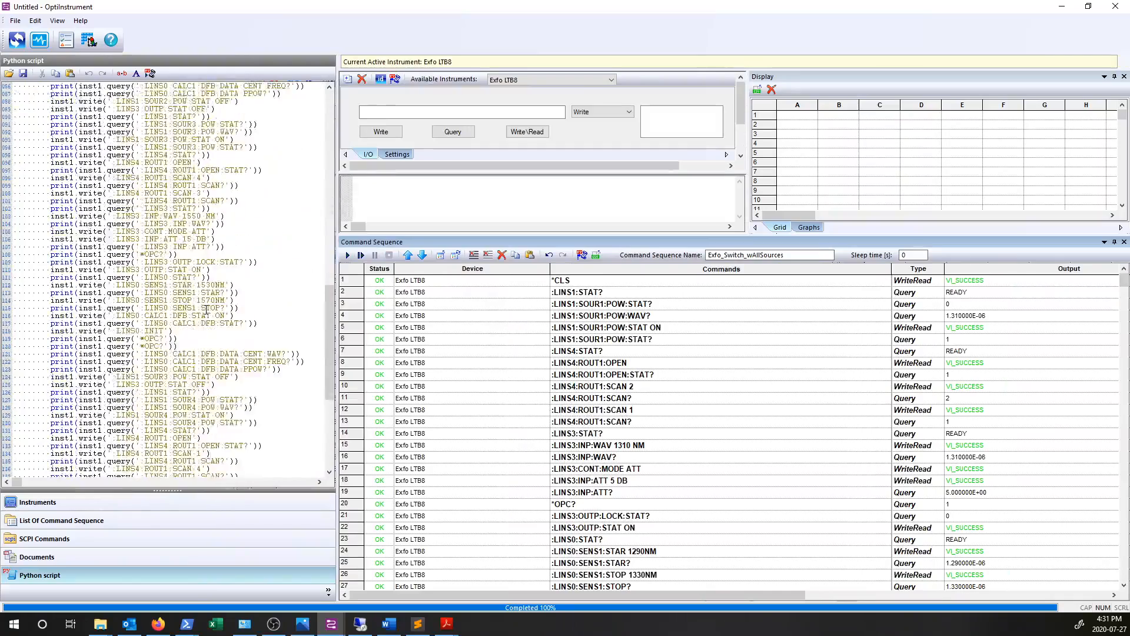
{"action": "scroll", "coordinate": [207, 308], "scroll_direction": "up", "scroll_amount": 20}
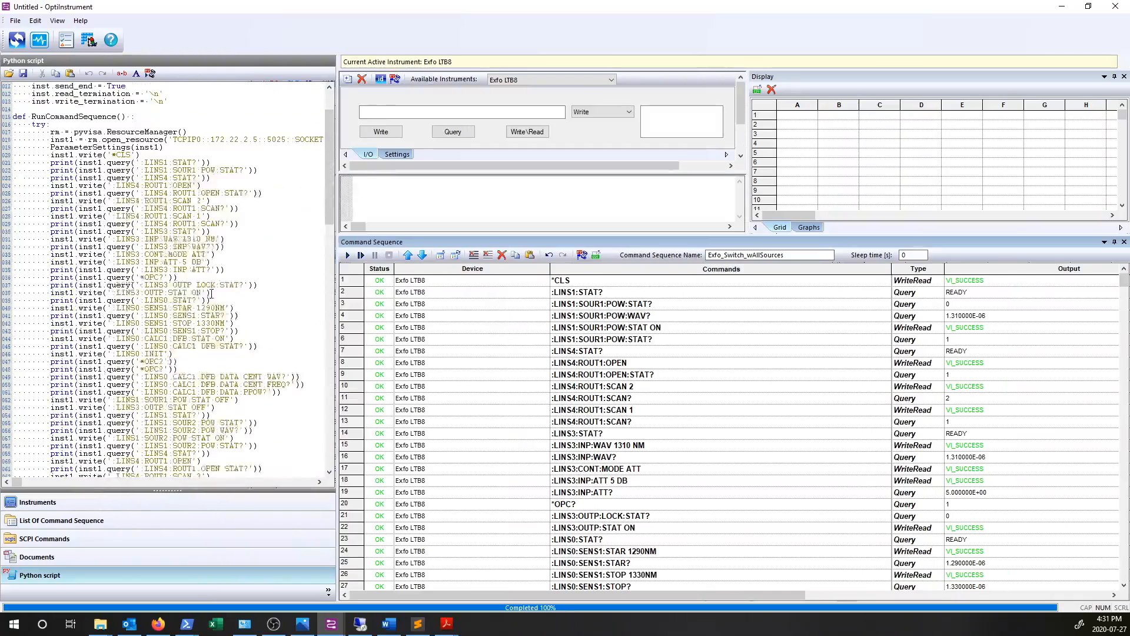
- Highlight the script's opening lines from the *CLS write to the first source's power state and wavelength queries
{"action": "left_click_drag", "start_coordinate": [242, 170], "coordinate": [155, 172]}
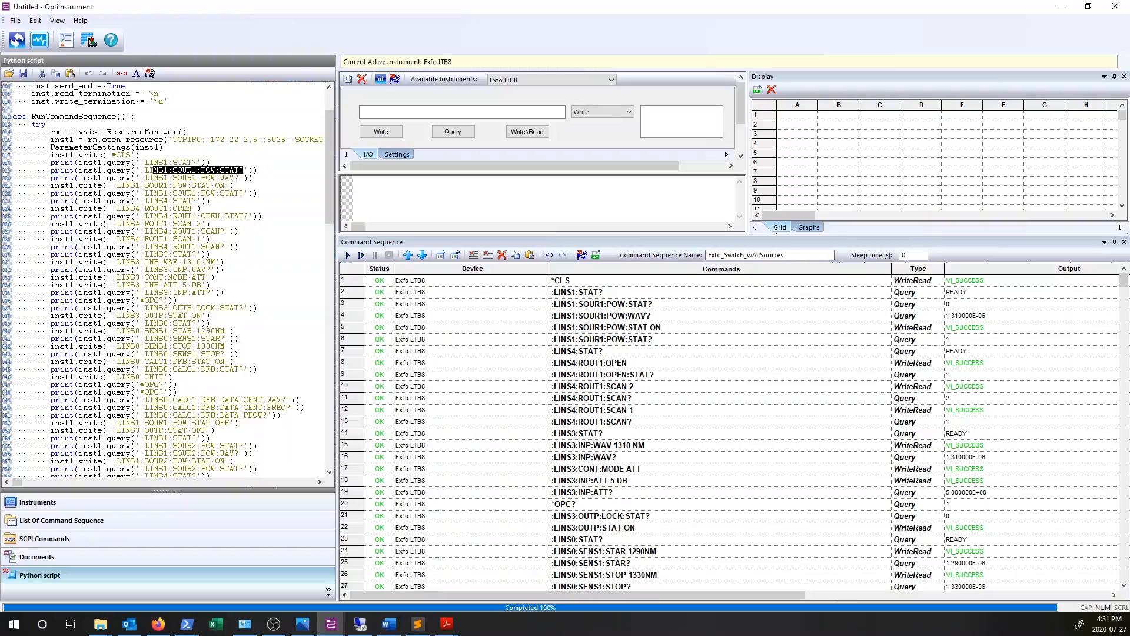
{"action": "left_click", "coordinate": [220, 178]}
{"action": "left_click_drag", "start_coordinate": [249, 178], "coordinate": [155, 171]}
{"action": "left_click_drag", "start_coordinate": [253, 178], "coordinate": [66, 159]}
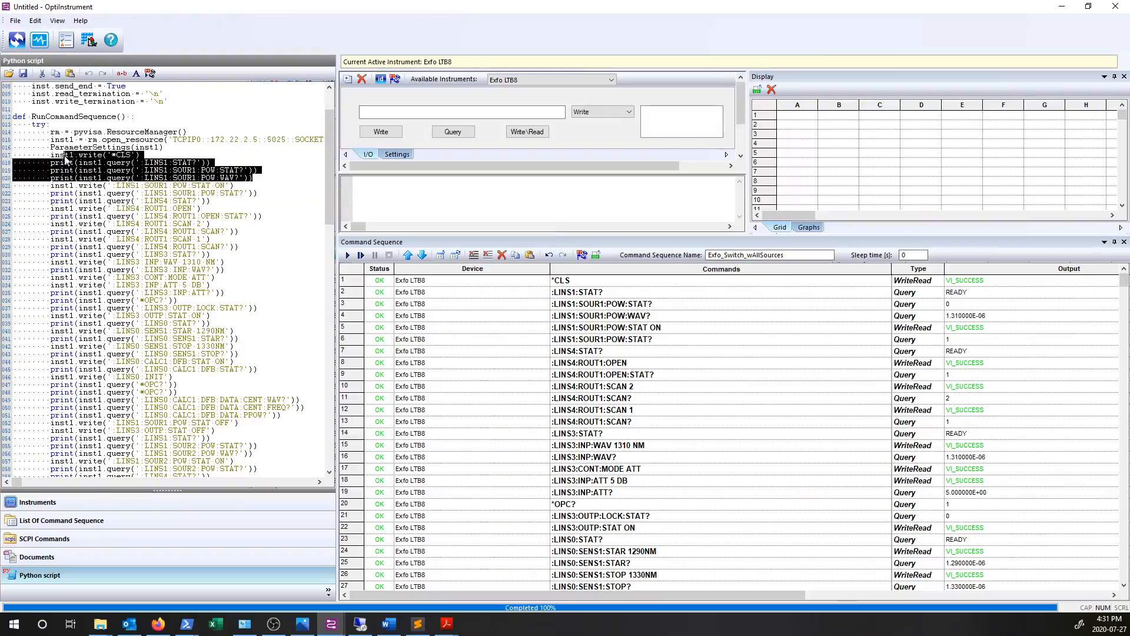
{"action": "left_click", "coordinate": [146, 185]}
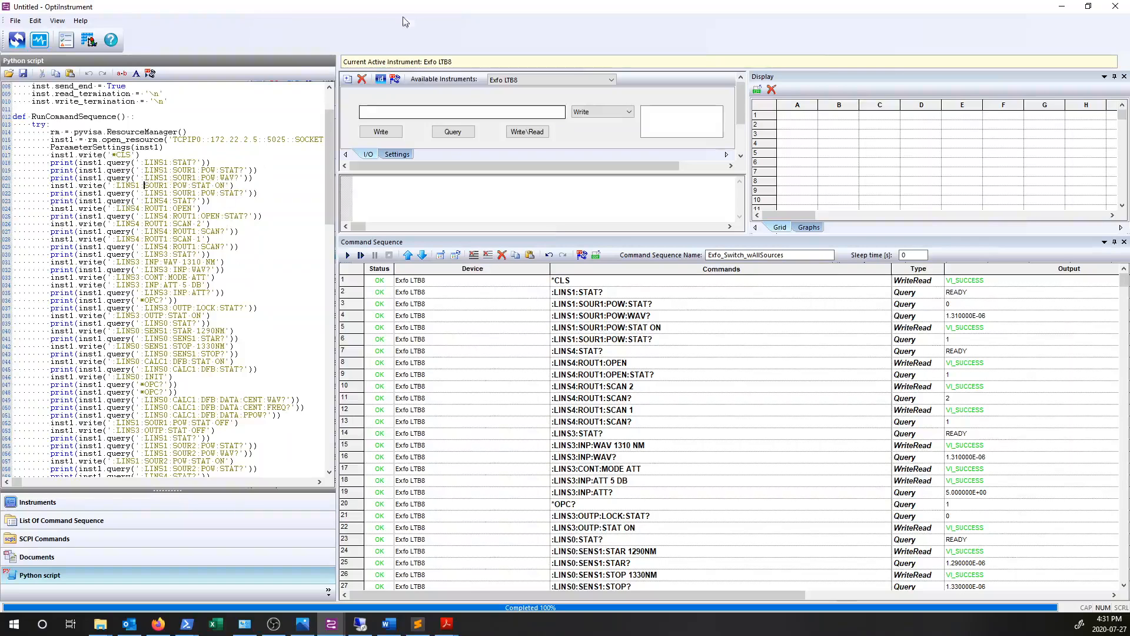
{"action": "mouse_move", "coordinate": [331, 196]}
{"action": "left_mouse_down"}
{"action": "mouse_move", "coordinate": [331, 175]}
{"action": "mouse_move", "coordinate": [331, 186]}
{"action": "left_mouse_up"}
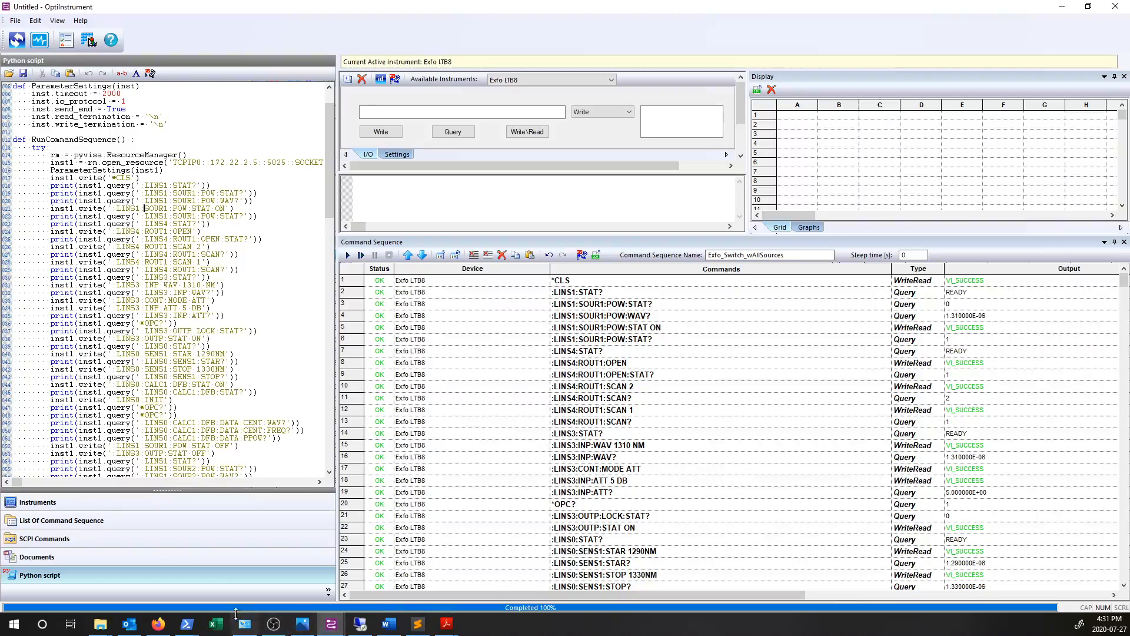
- Bring up the PowerShell window for the EXFOallParcer folder and open that folder's exported exfoAll CSV file in Excel
{"action": "mouse_move", "coordinate": [189, 631]}
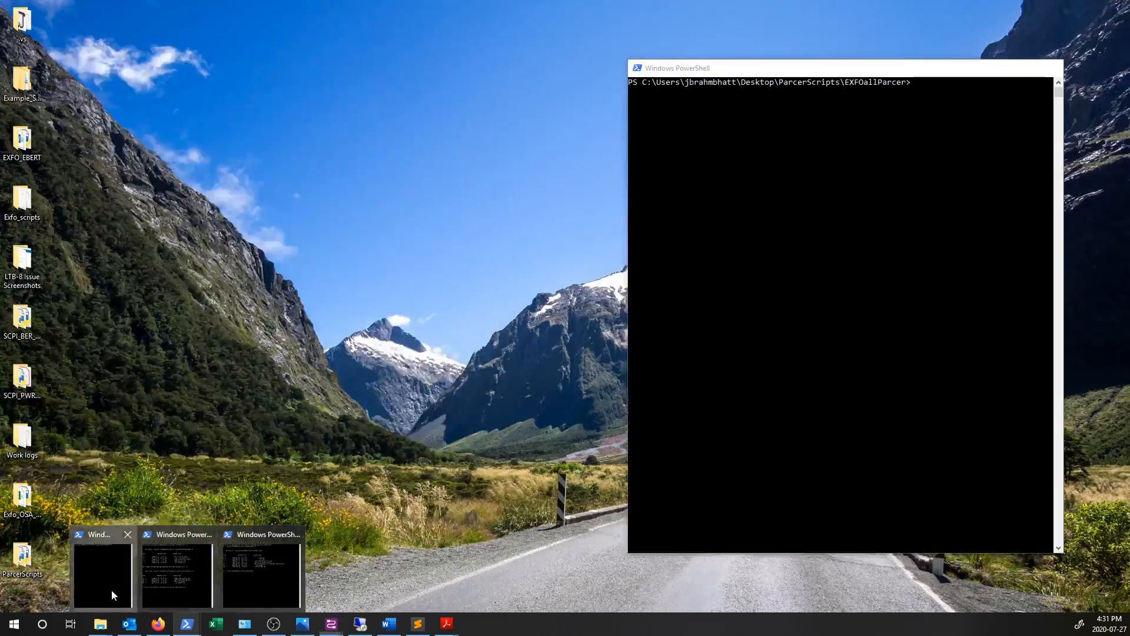
{"action": "left_click", "coordinate": [111, 589]}
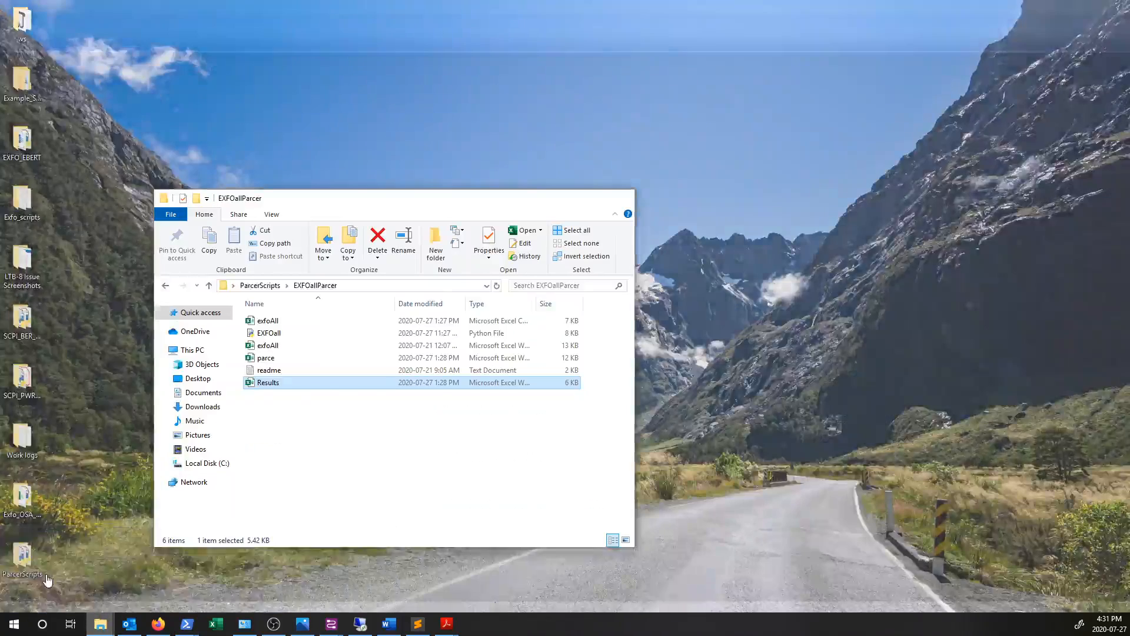
{"action": "left_click", "coordinate": [59, 580]}
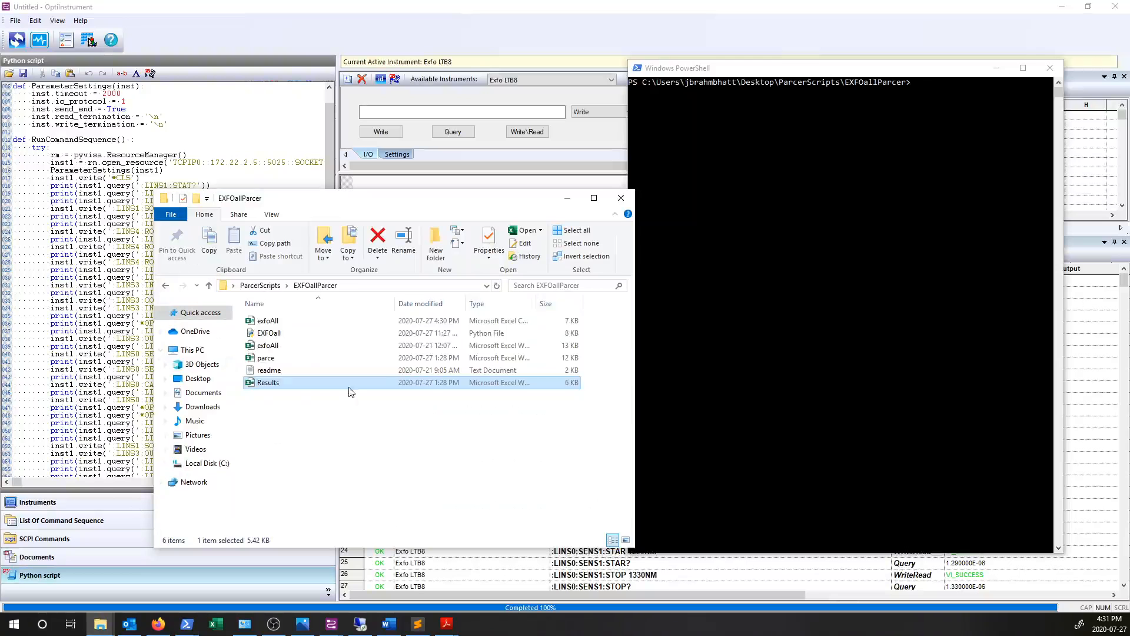
{"action": "left_click", "coordinate": [306, 321]}
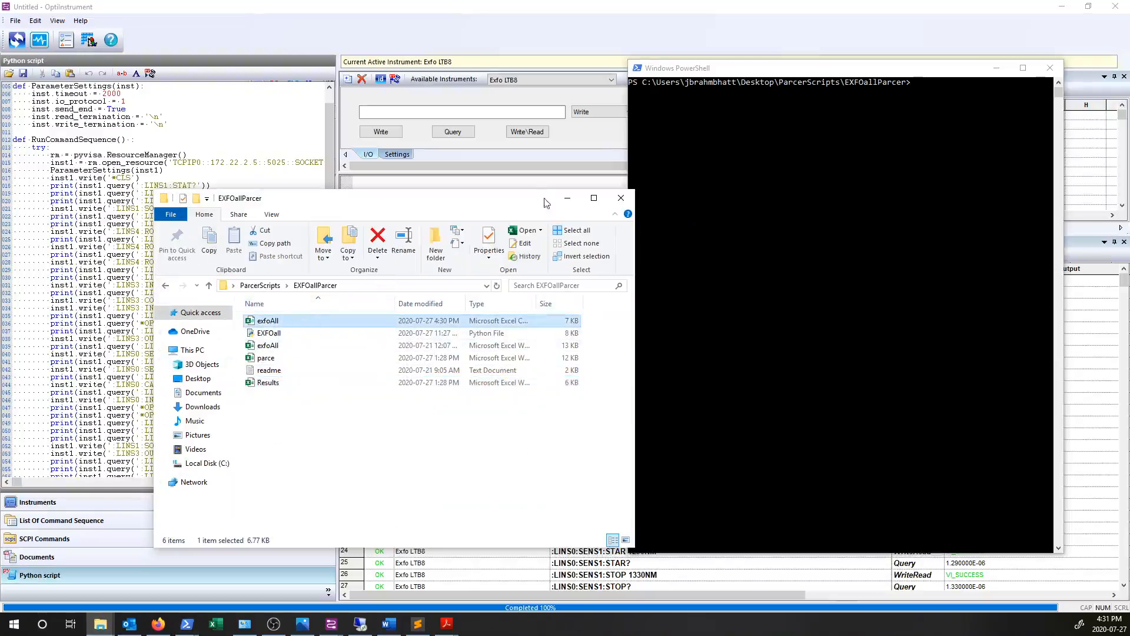
{"action": "key", "text": "Return"}
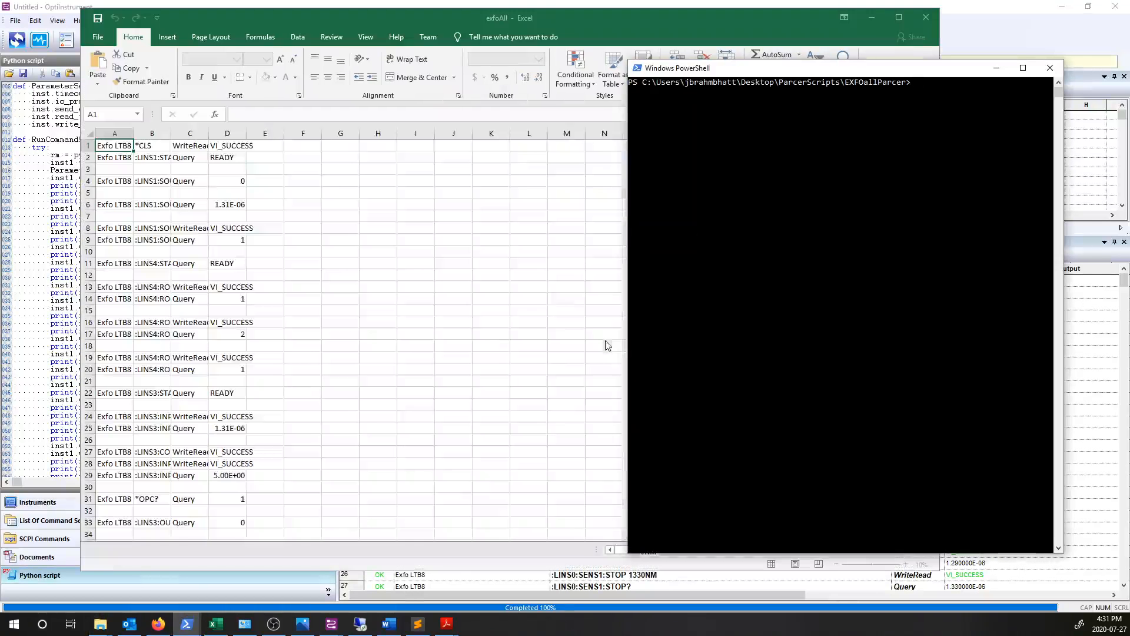
{"action": "left_click", "coordinate": [464, 15]}
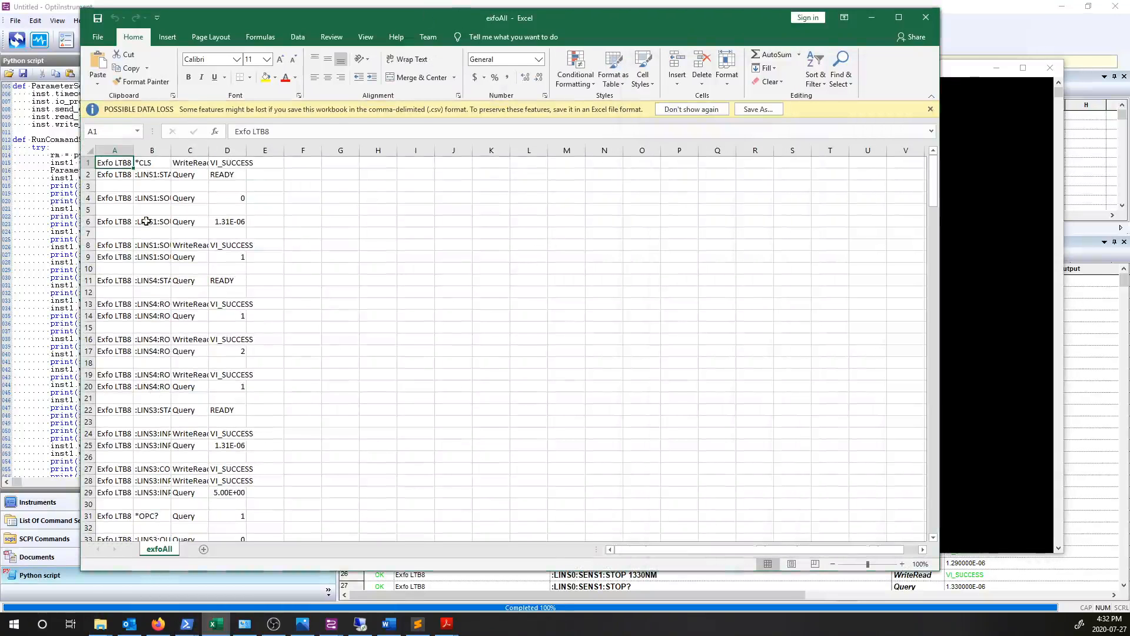
- Fit columns A to D to their contents to view the exported commands and outputs, and close exfoAll without saving
{"action": "double_click", "coordinate": [134, 151]}
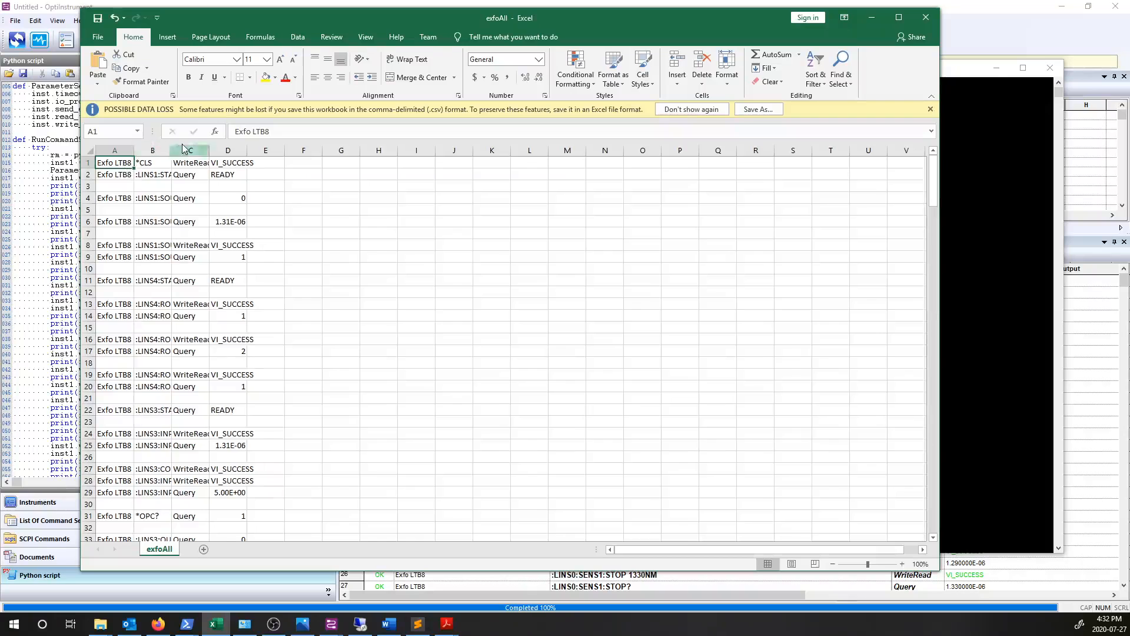
{"action": "double_click", "coordinate": [172, 150]}
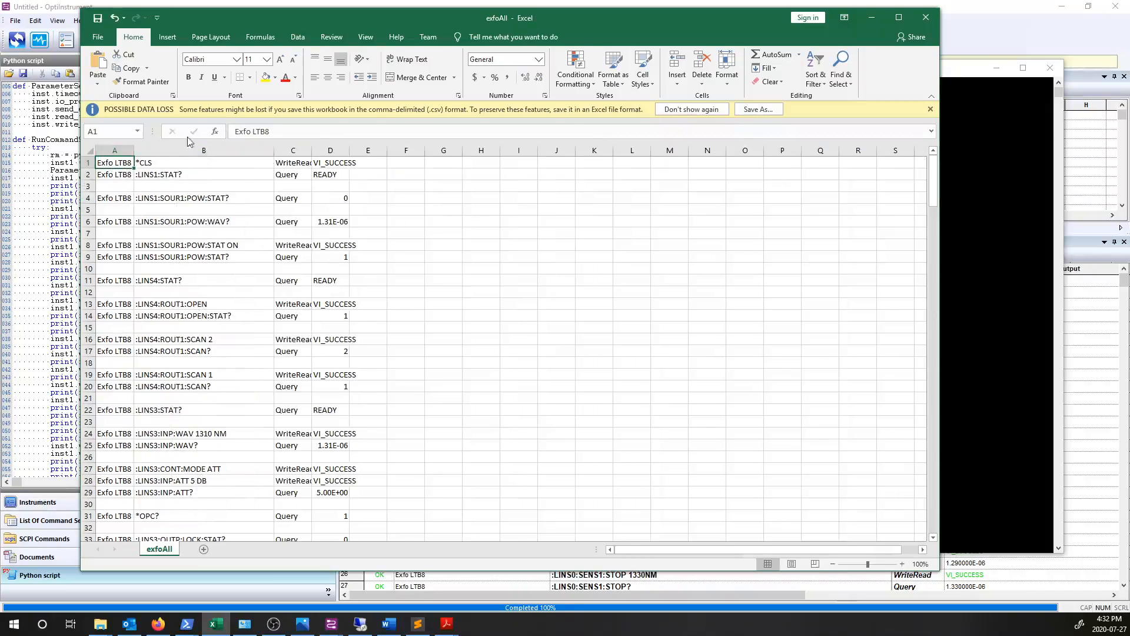
{"action": "double_click", "coordinate": [311, 151]}
{"action": "double_click", "coordinate": [355, 151]}
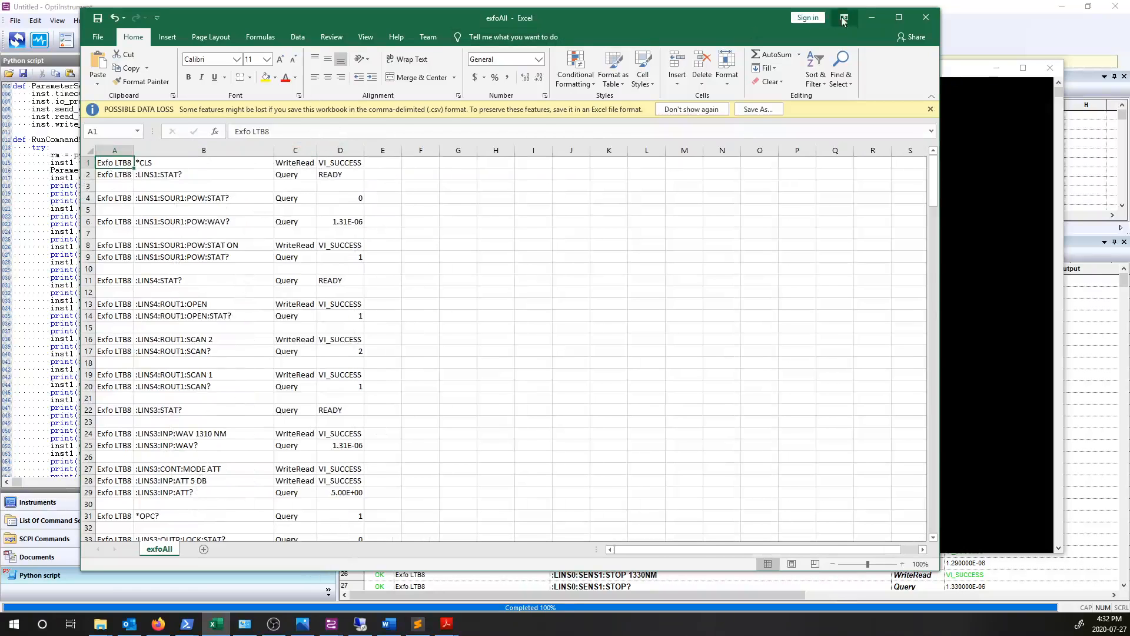
{"action": "left_click", "coordinate": [926, 23]}
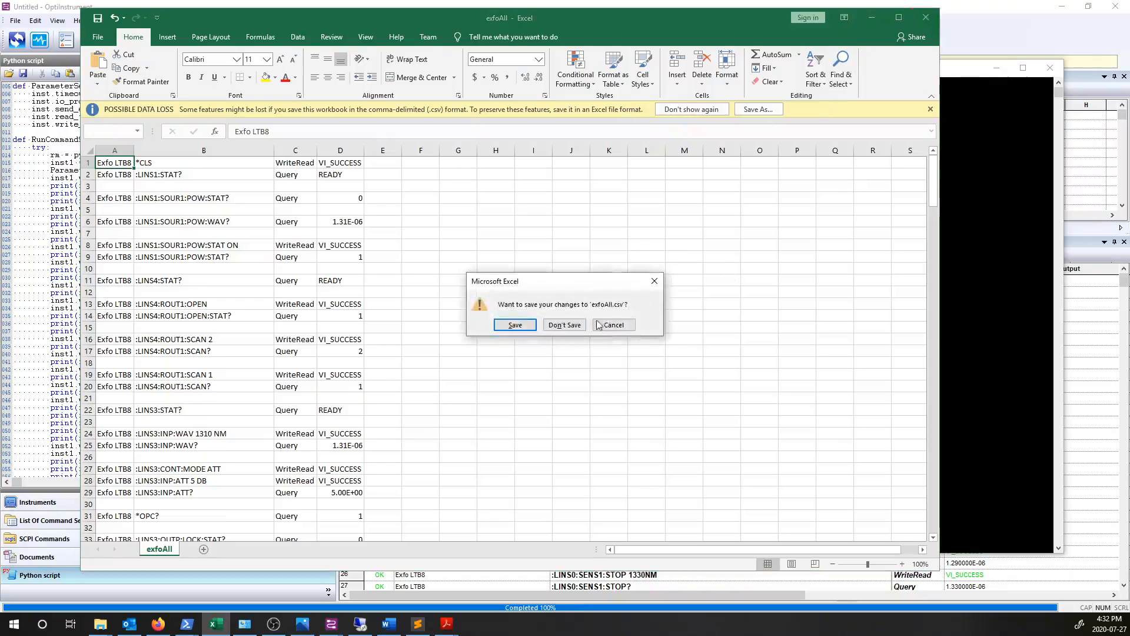
{"action": "left_click", "coordinate": [565, 325]}
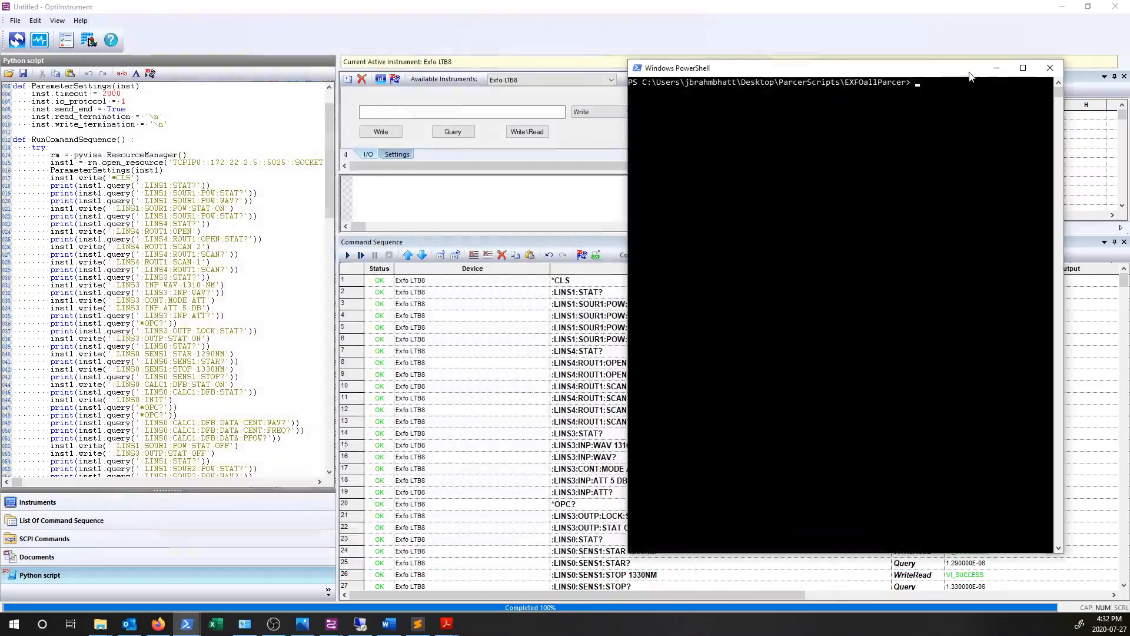
- Run python EXFOall.py in PowerShell from the EXFOallParcer folder to parse the exported results
{"action": "left_click", "coordinate": [917, 82]}
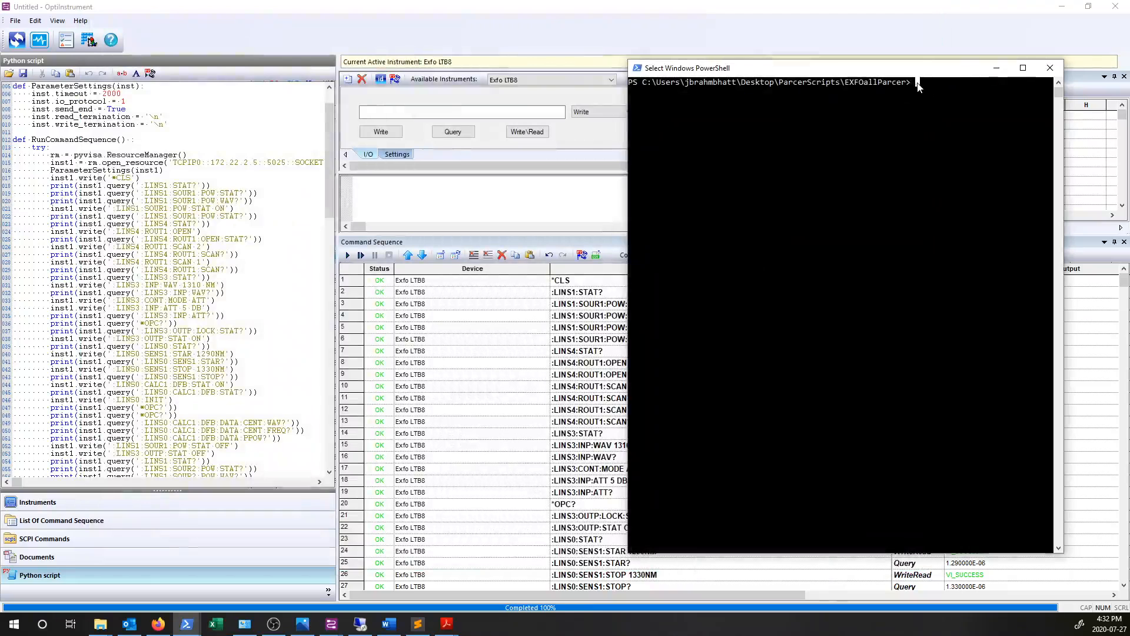
{"action": "type", "text": "python EXFOall.py"}
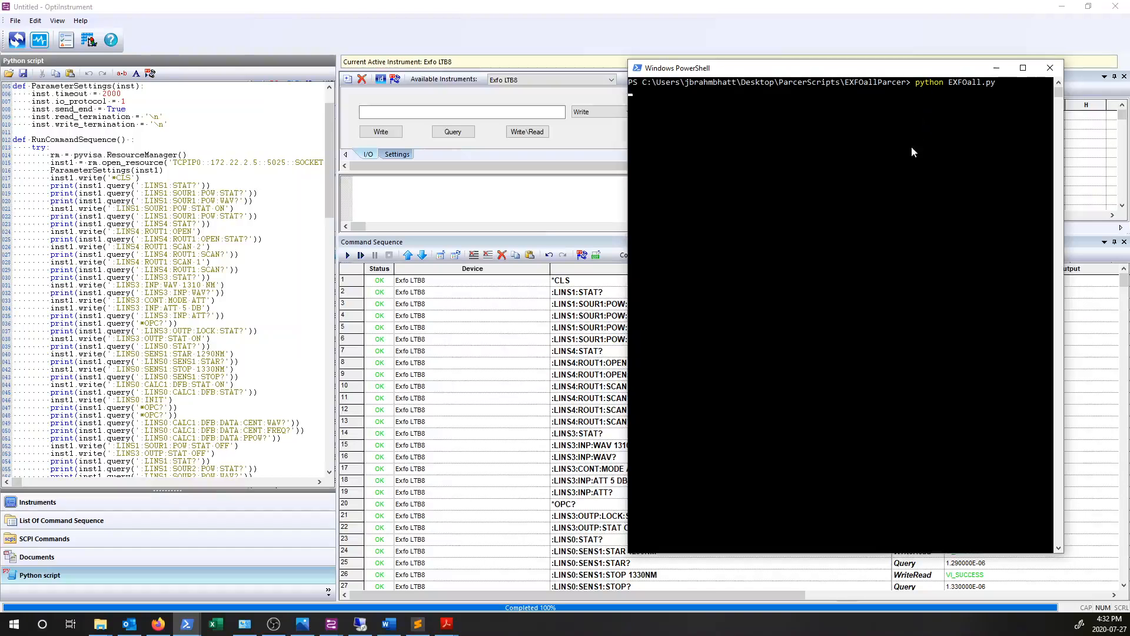
{"action": "key", "text": "Return"}
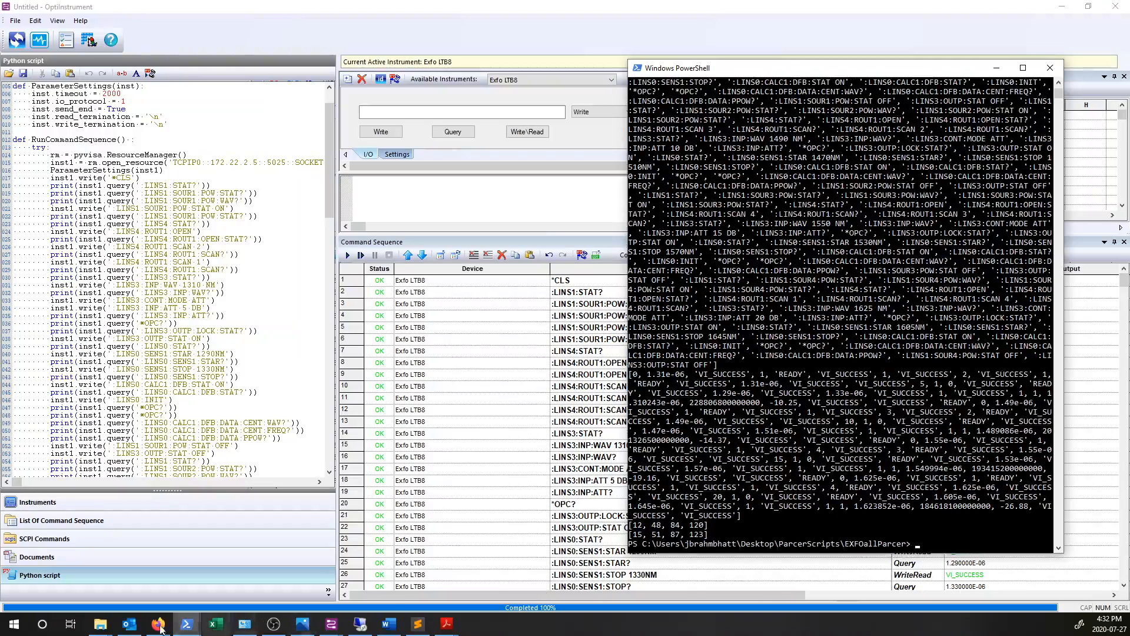
- Open the Results workbook from the EXFOallParcer folder in Excel and fit columns A to C to their contents
{"action": "mouse_move", "coordinate": [100, 625]}
{"action": "left_click", "coordinate": [69, 577]}
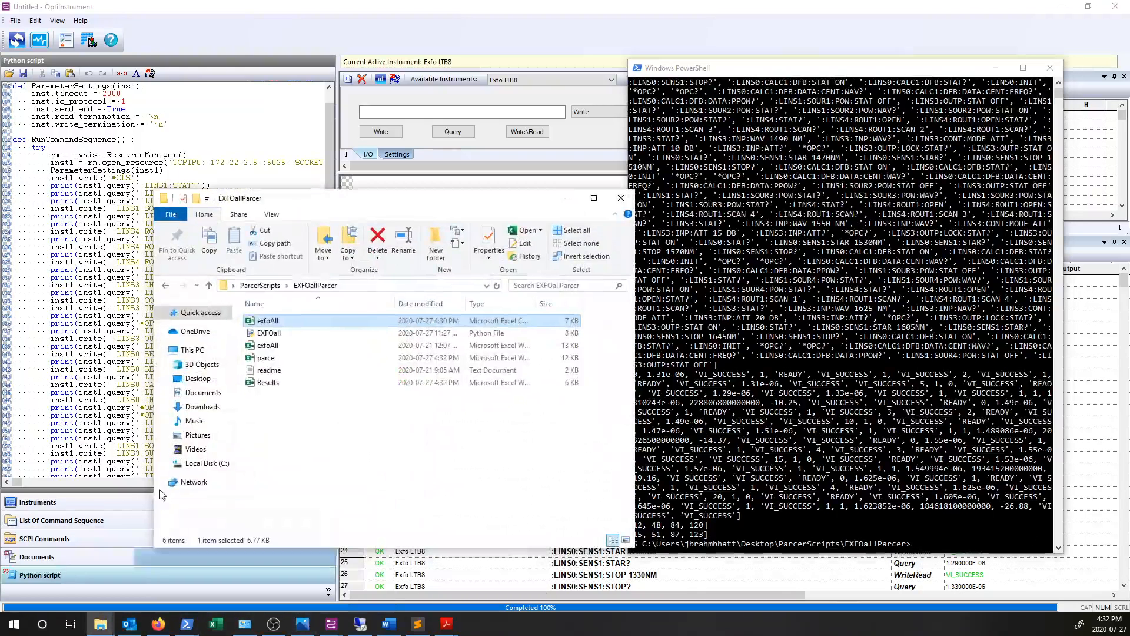
{"action": "double_click", "coordinate": [277, 383]}
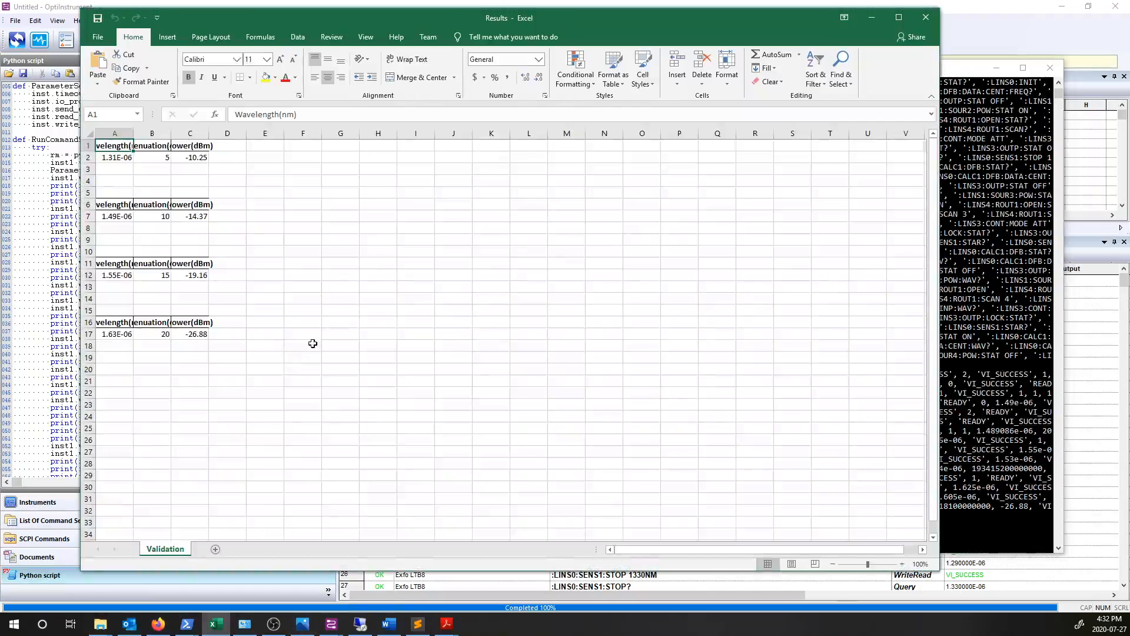
{"action": "double_click", "coordinate": [135, 129]}
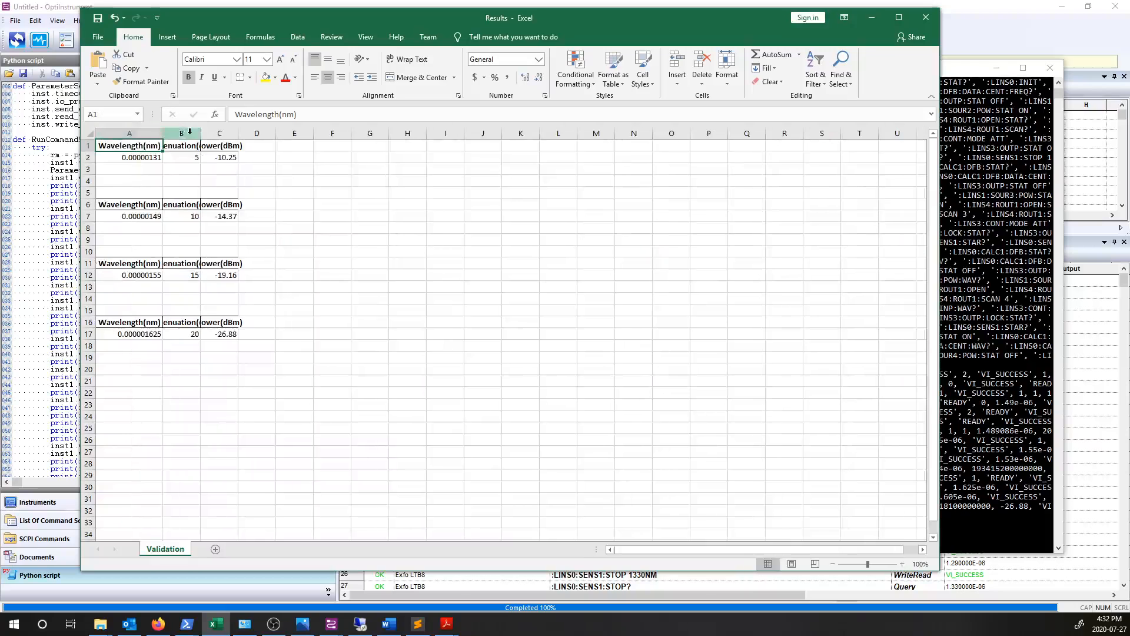
{"action": "double_click", "coordinate": [200, 132]}
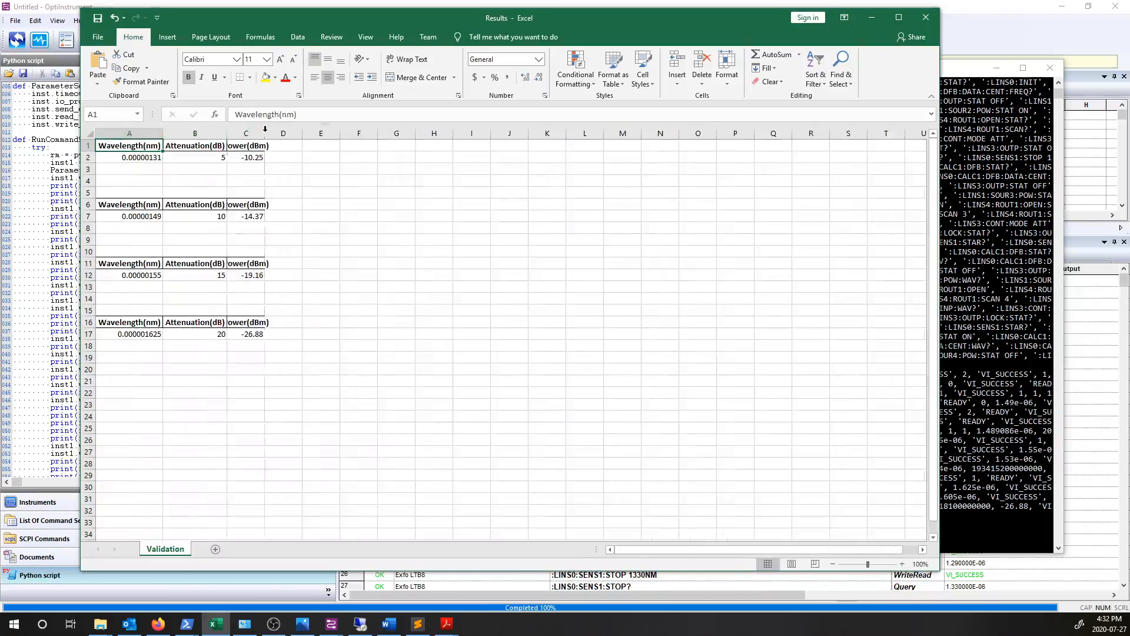
{"action": "double_click", "coordinate": [265, 132]}
{"action": "left_click", "coordinate": [251, 169]}
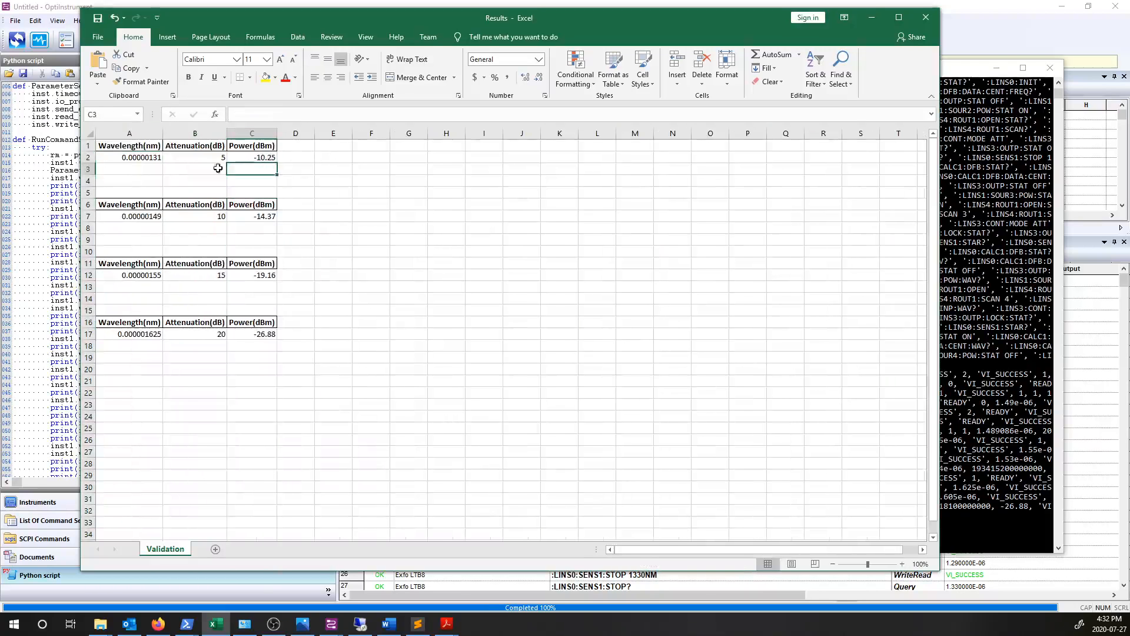
- Review the wavelength, attenuation and power values of all four sources in the Results workbook, and close it
{"action": "left_click", "coordinate": [107, 153]}
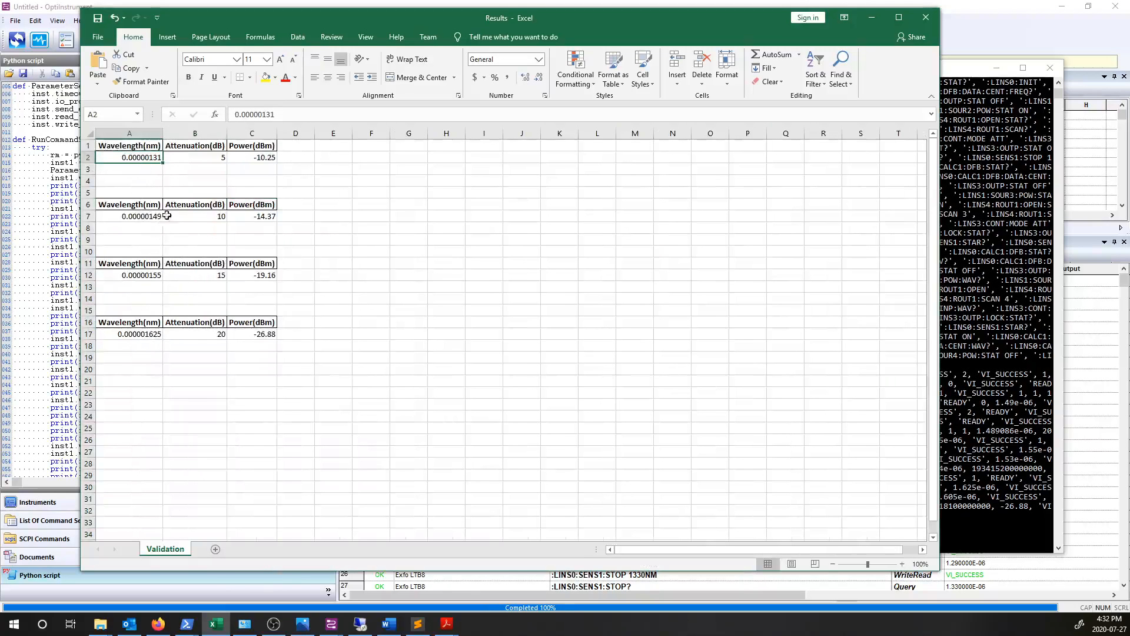
{"action": "left_click", "coordinate": [210, 157]}
{"action": "left_click", "coordinate": [206, 219]}
{"action": "left_click", "coordinate": [211, 275]}
{"action": "left_click", "coordinate": [202, 334]}
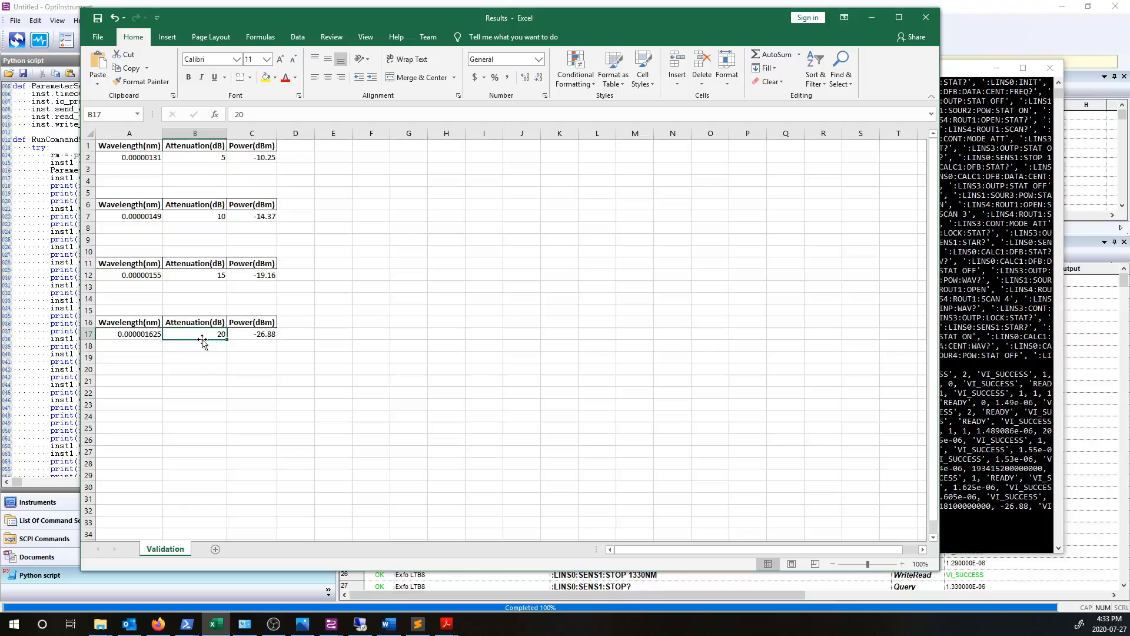
{"action": "left_click", "coordinate": [259, 158]}
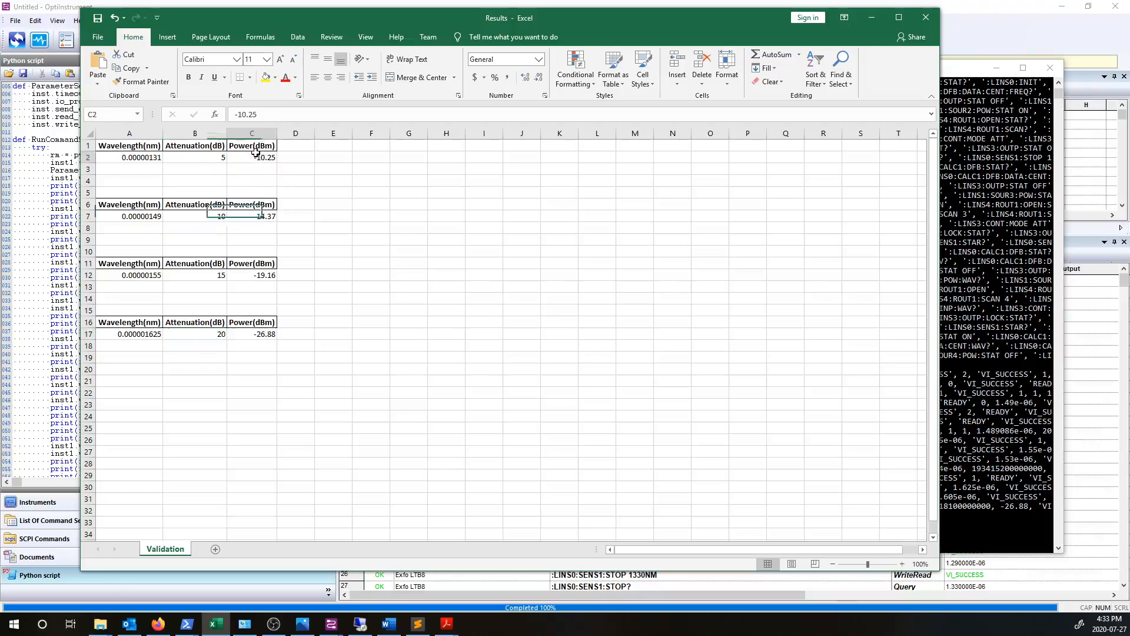
{"action": "left_click", "coordinate": [262, 219]}
{"action": "left_click", "coordinate": [255, 277]}
{"action": "left_click", "coordinate": [234, 334]}
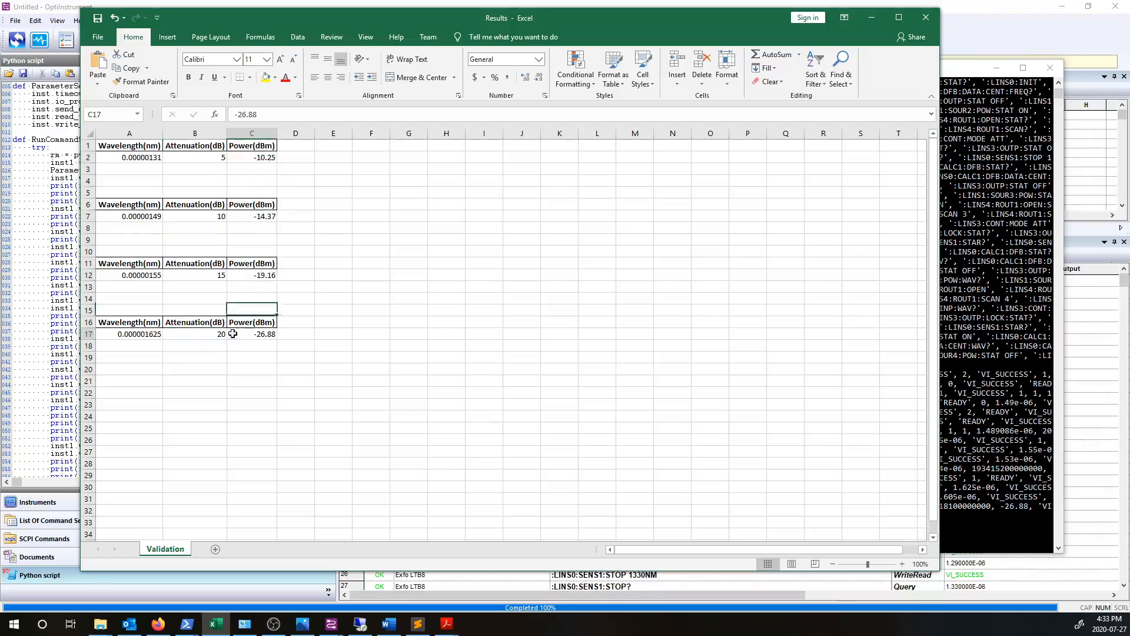
{"action": "left_click", "coordinate": [926, 23]}
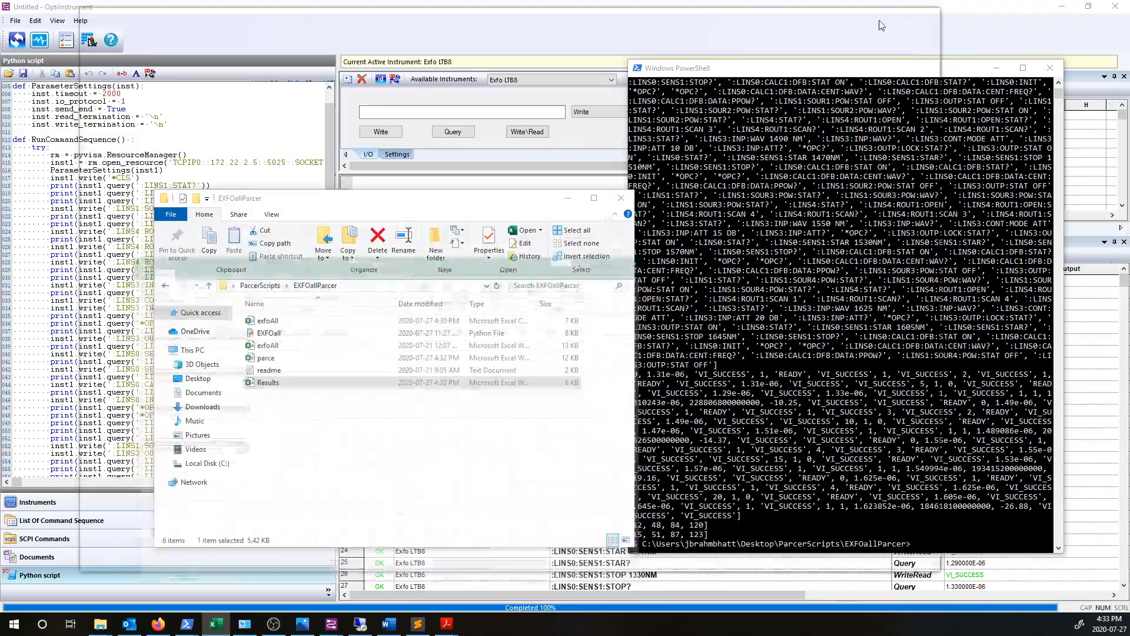
{"action": "left_click", "coordinate": [762, 73]}
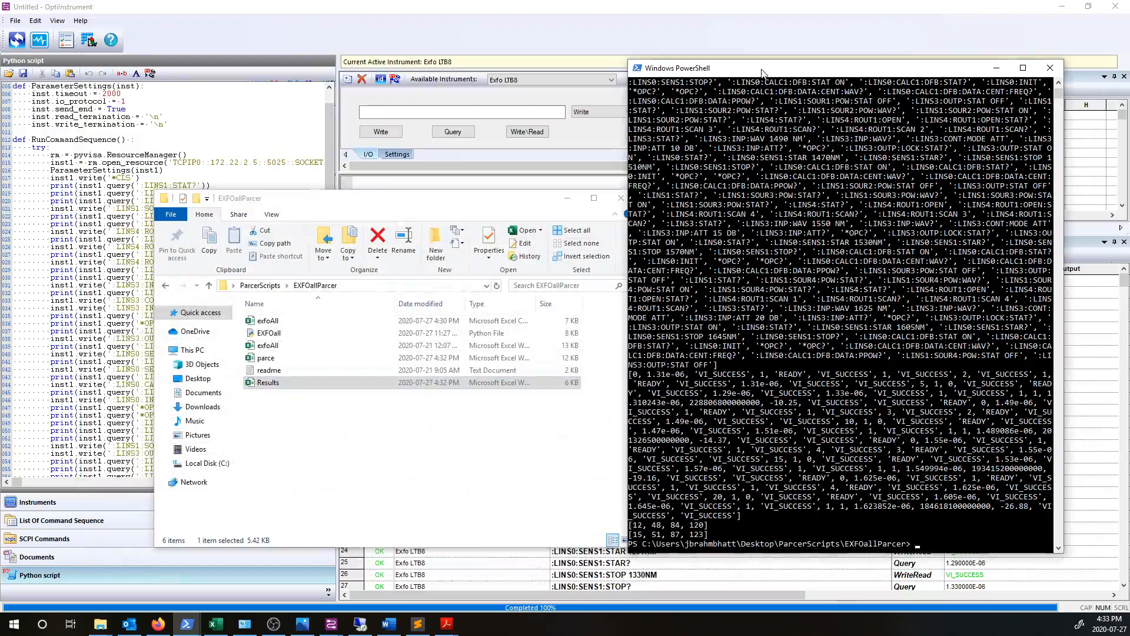
{"action": "left_click_drag", "start_coordinate": [762, 73], "coordinate": [758, 59]}
{"action": "left_click_drag", "start_coordinate": [1063, 541], "coordinate": [1076, 549]}
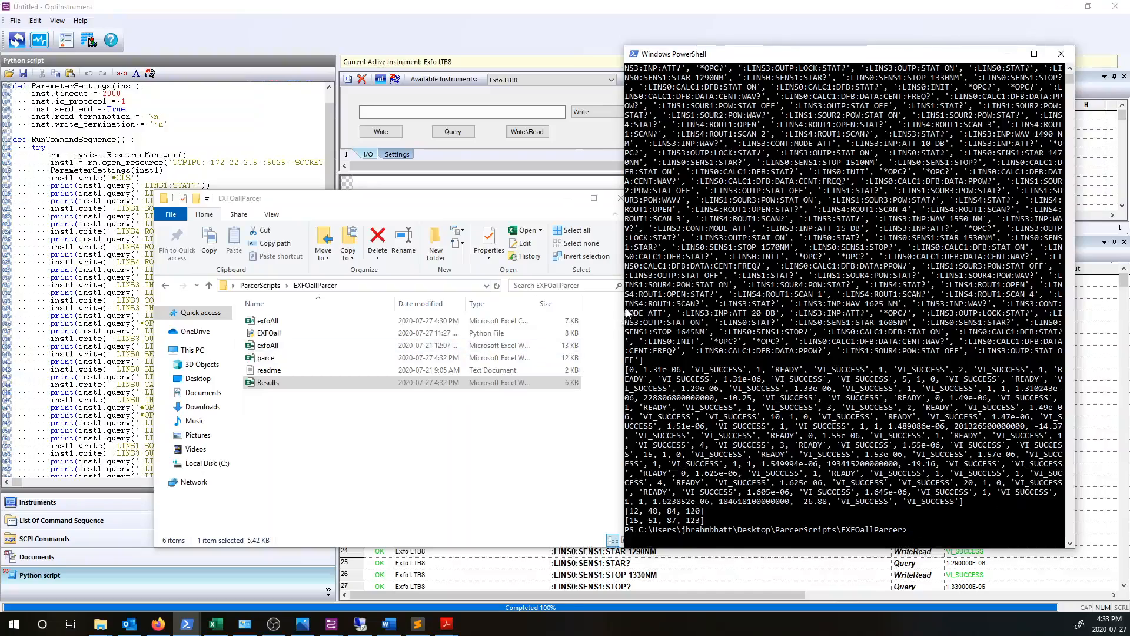
{"action": "mouse_move", "coordinate": [625, 308]}
{"action": "left_mouse_down"}
{"action": "mouse_move", "coordinate": [608, 307]}
{"action": "mouse_move", "coordinate": [631, 309]}
{"action": "left_mouse_up"}
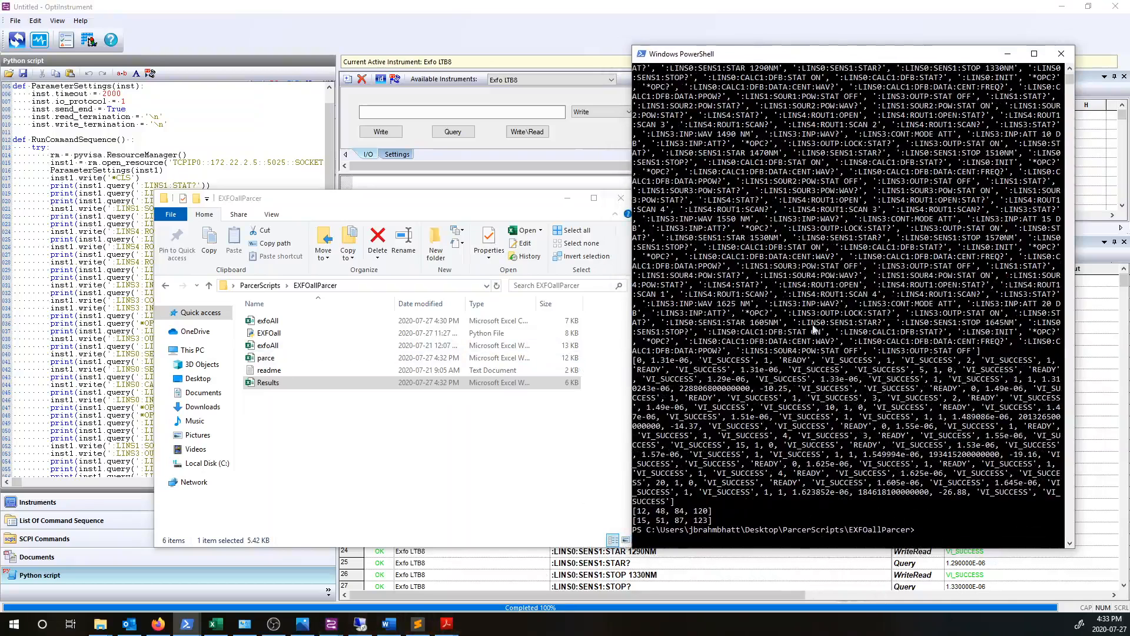
{"action": "mouse_move", "coordinate": [730, 61]}
{"action": "left_mouse_down"}
{"action": "mouse_move", "coordinate": [716, 53]}
{"action": "mouse_move", "coordinate": [743, 62]}
{"action": "left_mouse_up"}
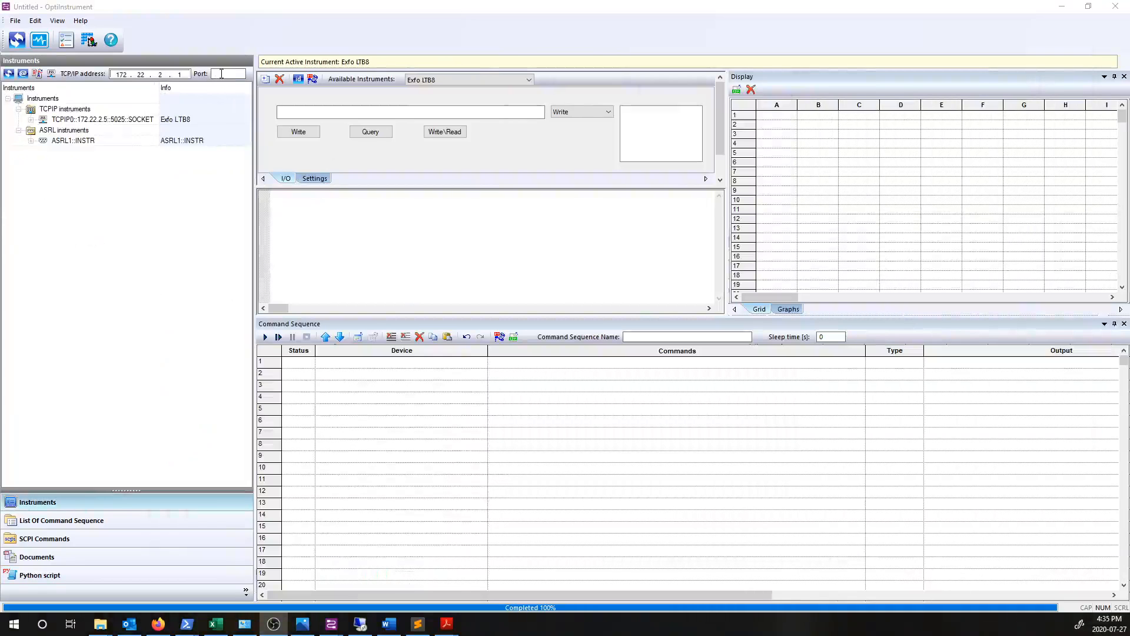
- Add the TCP/IP instruments at 172.22.2.1 and 172.22.2.2 to the OptiInstrument instrument list and widen its address column
{"action": "left_click", "coordinate": [54, 78]}
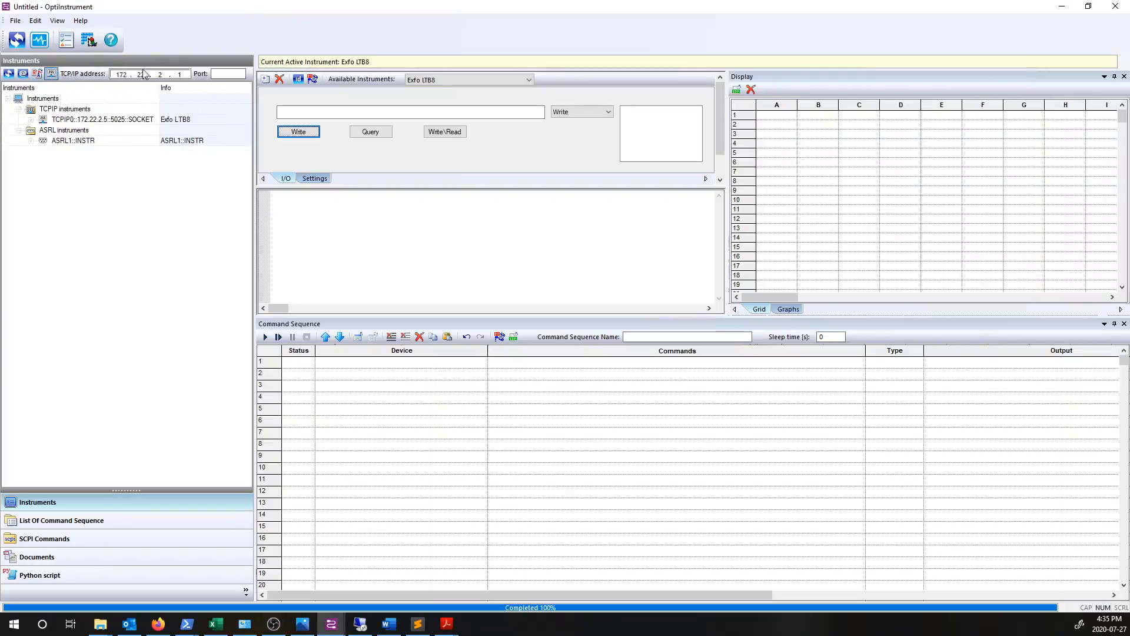
{"action": "left_click", "coordinate": [185, 76]}
{"action": "key", "text": "BackSpace"}
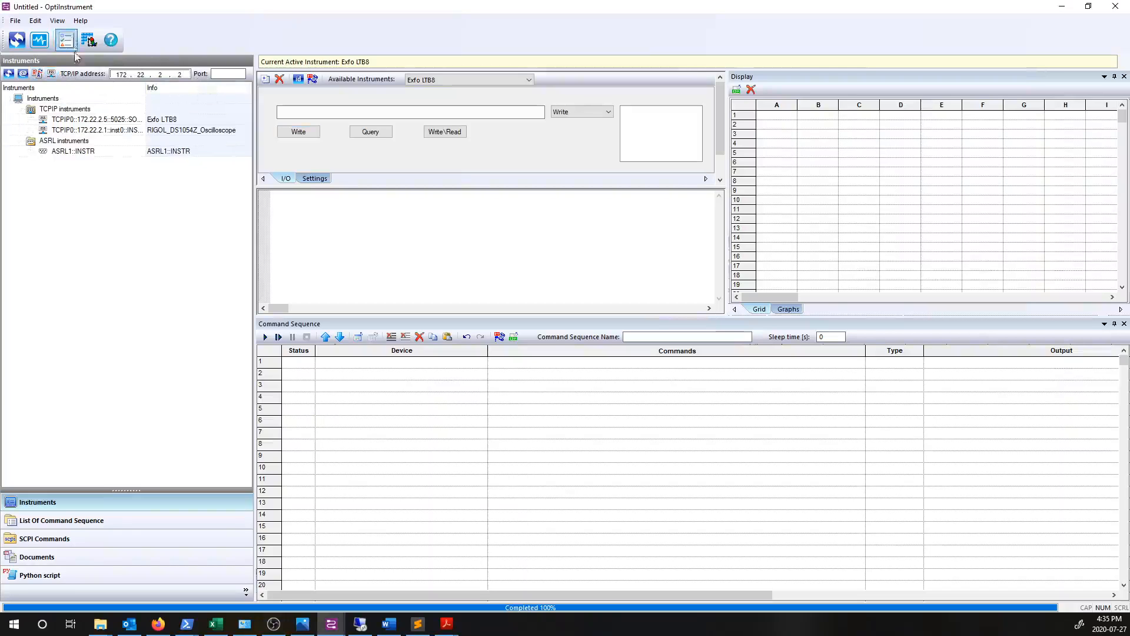
{"action": "left_click", "coordinate": [51, 74]}
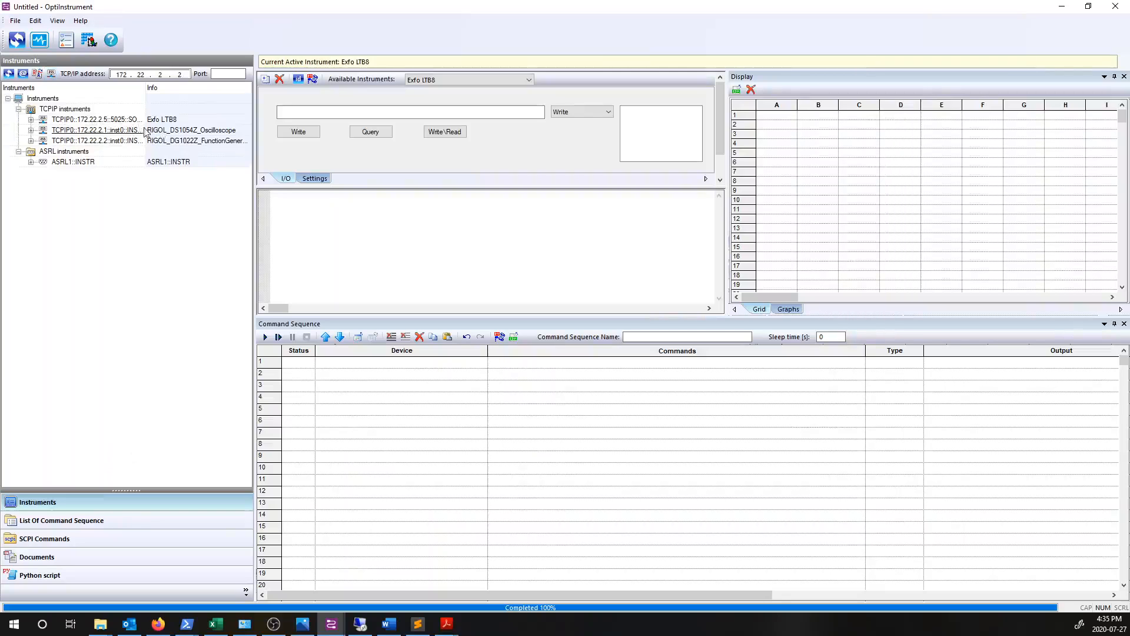
{"action": "left_click", "coordinate": [144, 87]}
{"action": "left_click_drag", "start_coordinate": [143, 87], "coordinate": [158, 87]}
- Start loading a command sequence file and browse to the RIGOL_Samples folder inside Presentation, RIGOL, RIGOL Samples on the C drive
{"action": "left_click", "coordinate": [62, 521]}
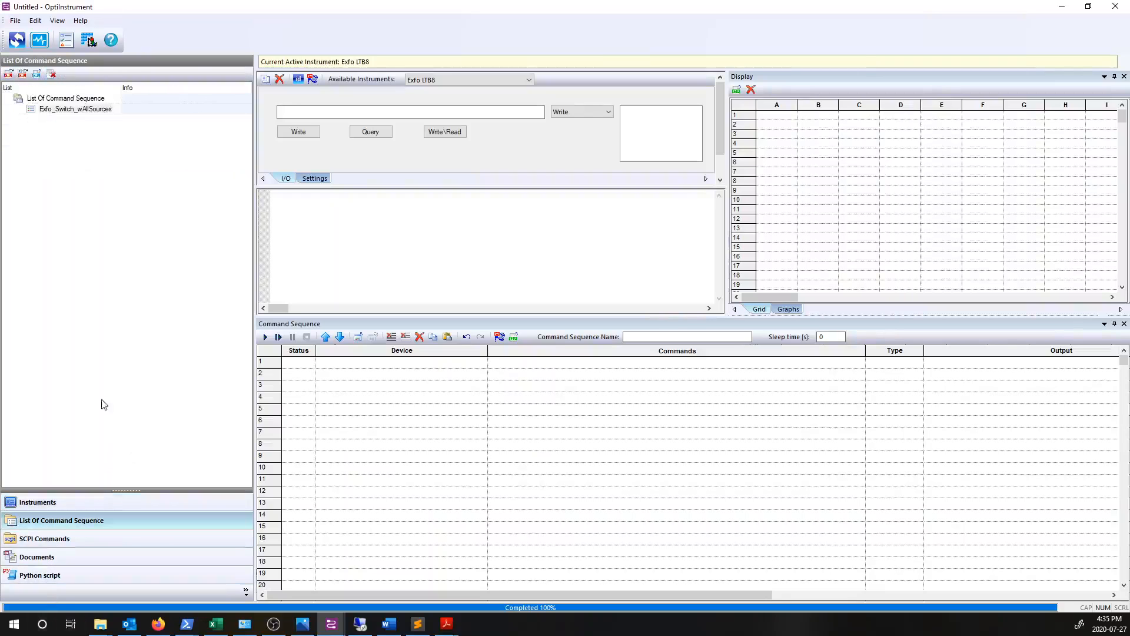
{"action": "left_click", "coordinate": [10, 74]}
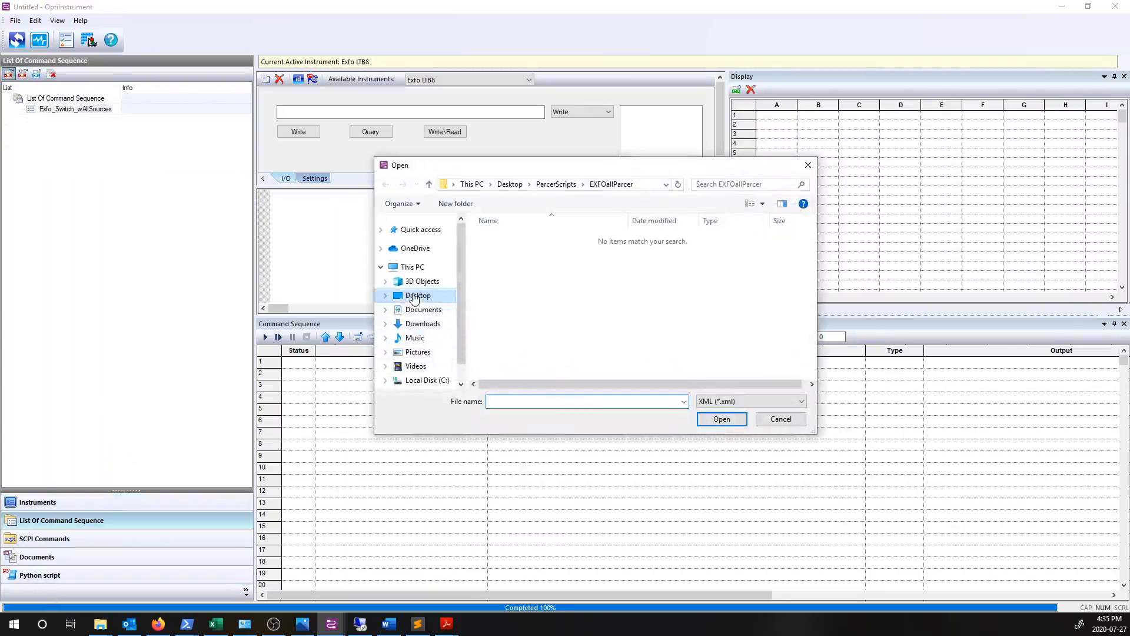
{"action": "left_click", "coordinate": [544, 185]}
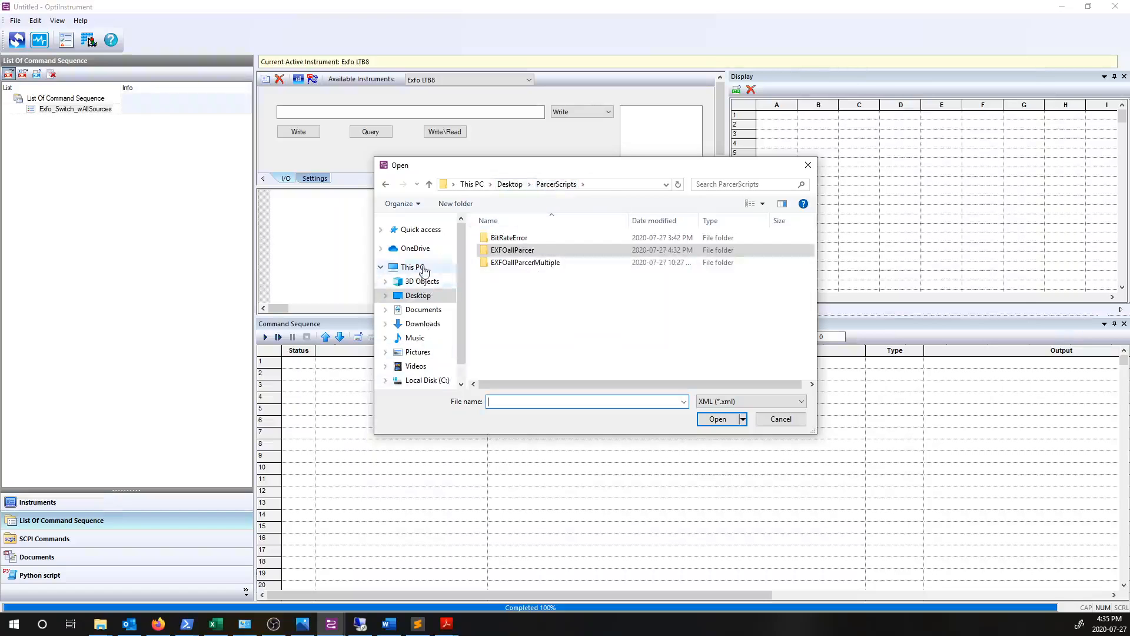
{"action": "scroll", "coordinate": [418, 329], "scroll_direction": "down", "scroll_amount": 1}
{"action": "left_click", "coordinate": [428, 357]}
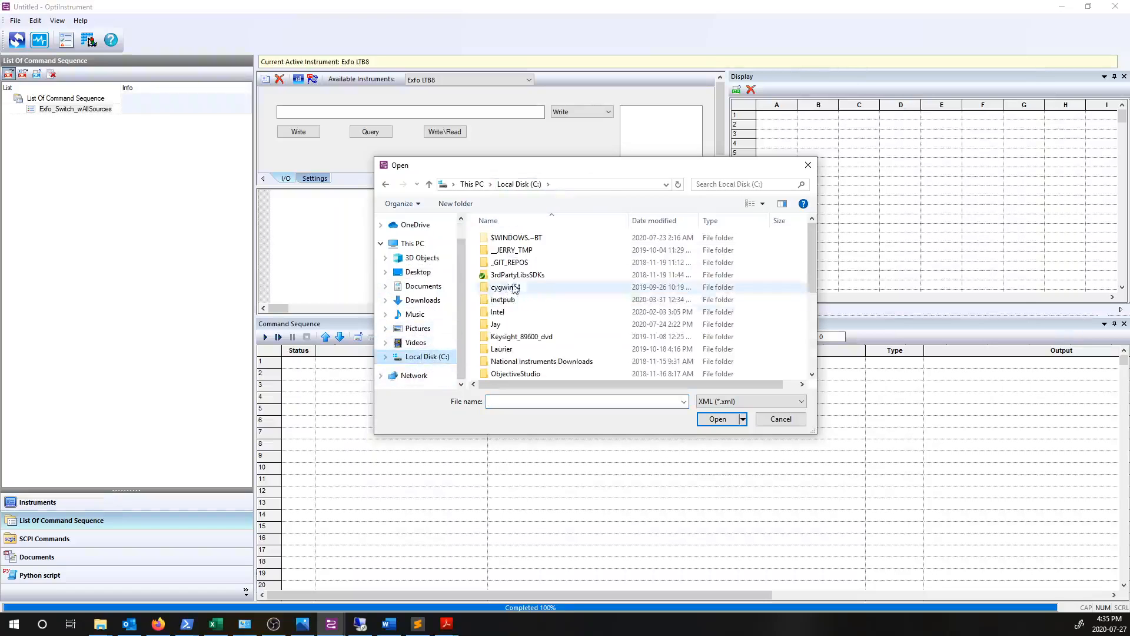
{"action": "double_click", "coordinate": [504, 328]}
{"action": "double_click", "coordinate": [518, 287]}
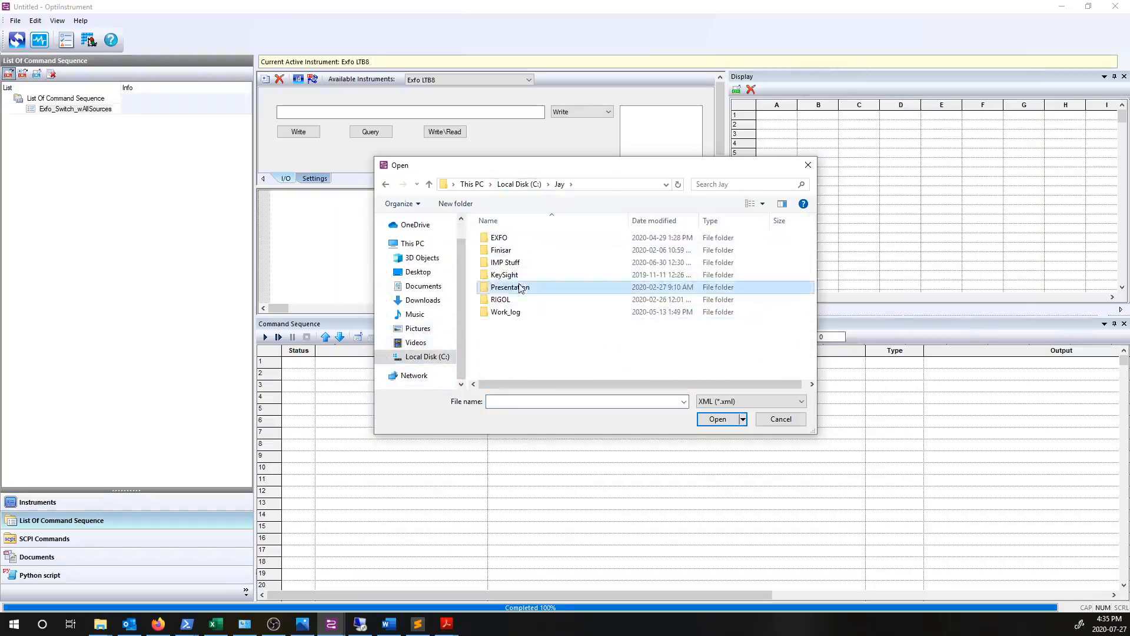
{"action": "left_click", "coordinate": [518, 267]}
{"action": "double_click", "coordinate": [518, 267]}
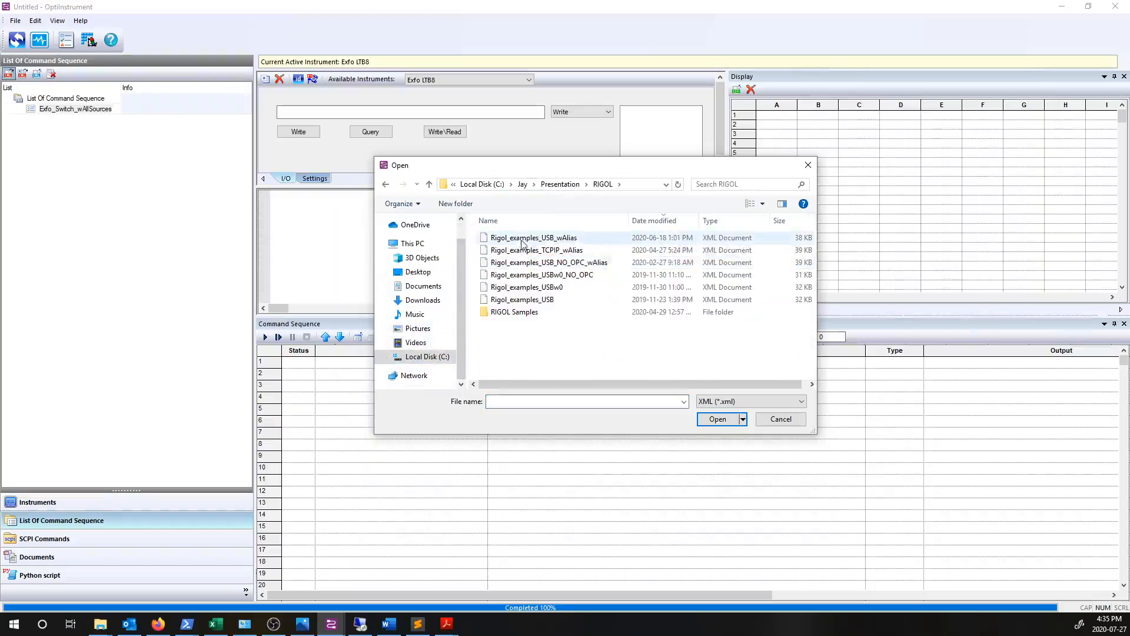
{"action": "double_click", "coordinate": [542, 311]}
{"action": "double_click", "coordinate": [517, 254]}
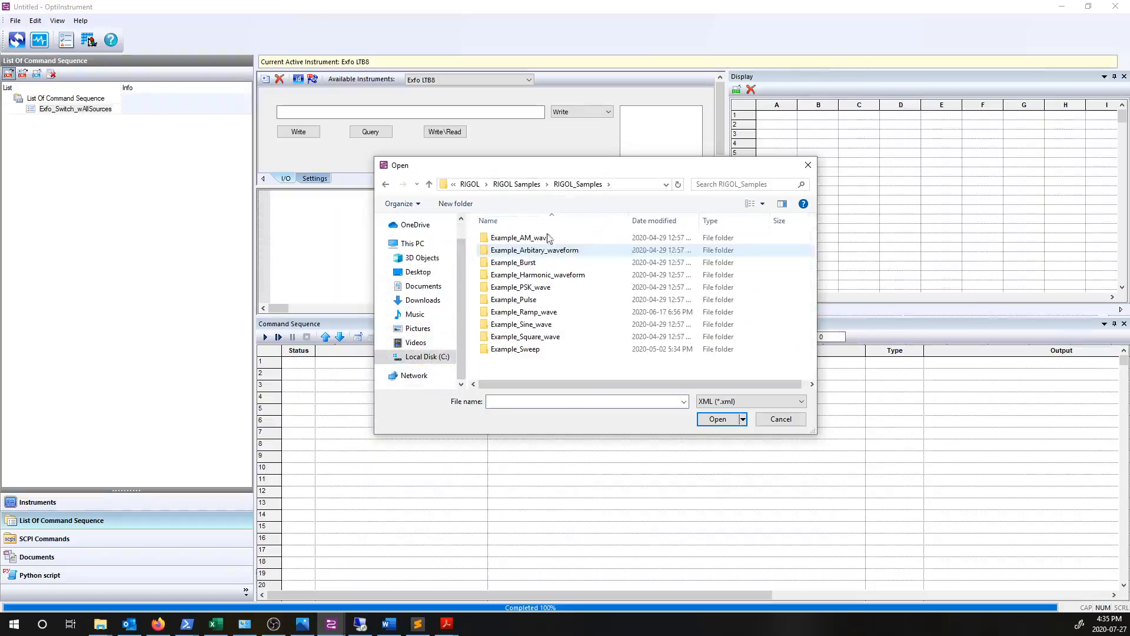
- Load Example_Harmonic_waveform_TCPIP_wAlias from the Example_Harmonic_waveform folder into the list of command sequences
{"action": "left_click", "coordinate": [530, 275]}
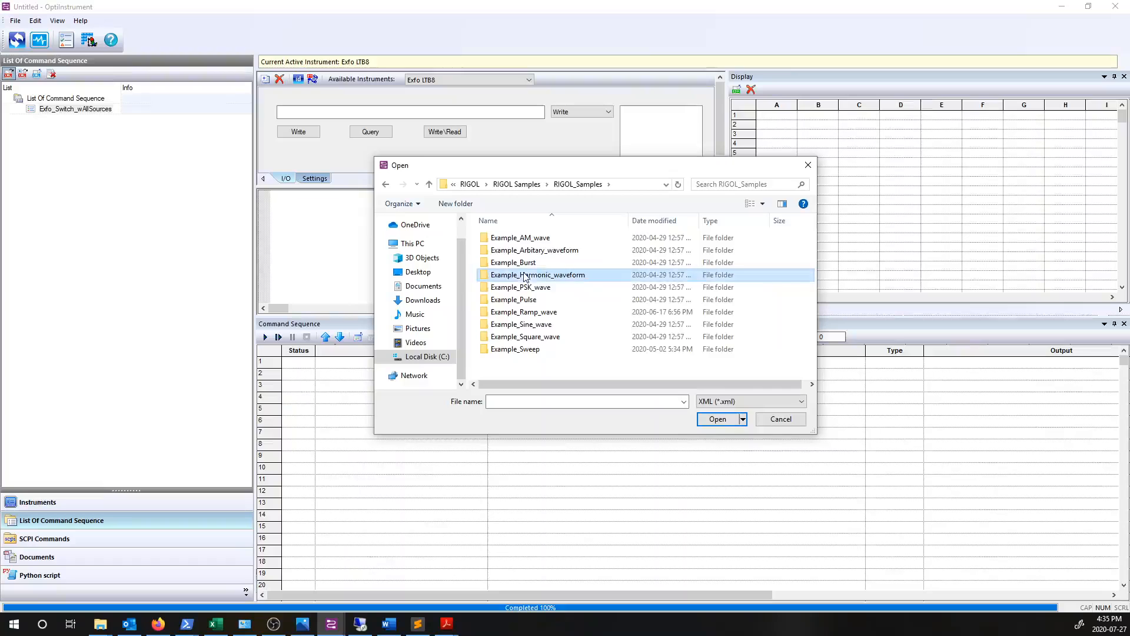
{"action": "left_click", "coordinate": [714, 420]}
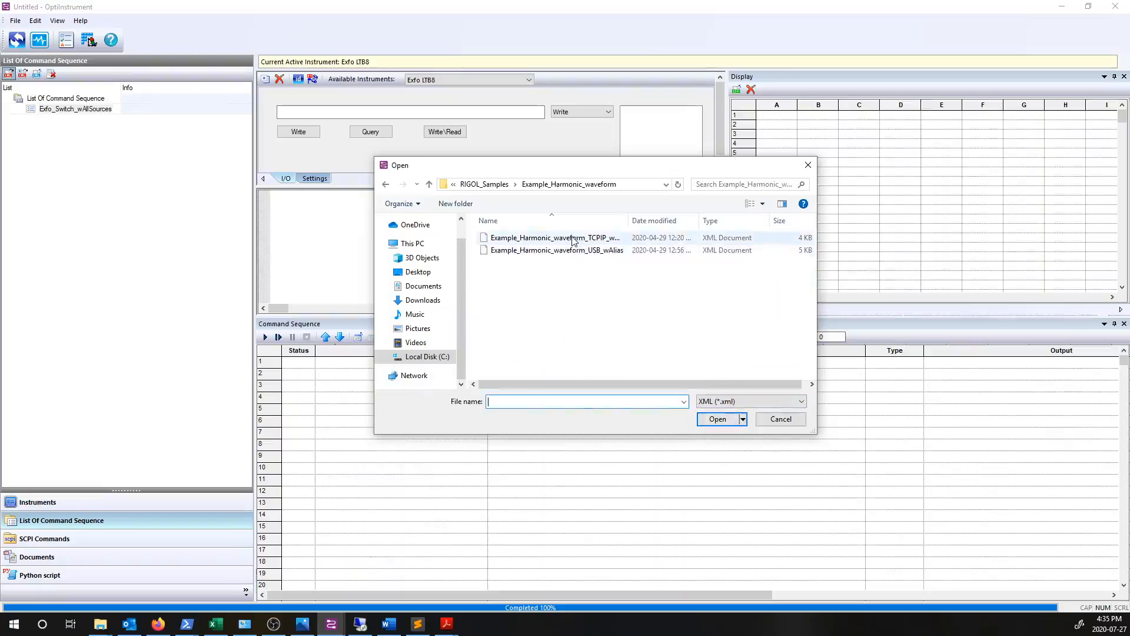
{"action": "left_click", "coordinate": [574, 239]}
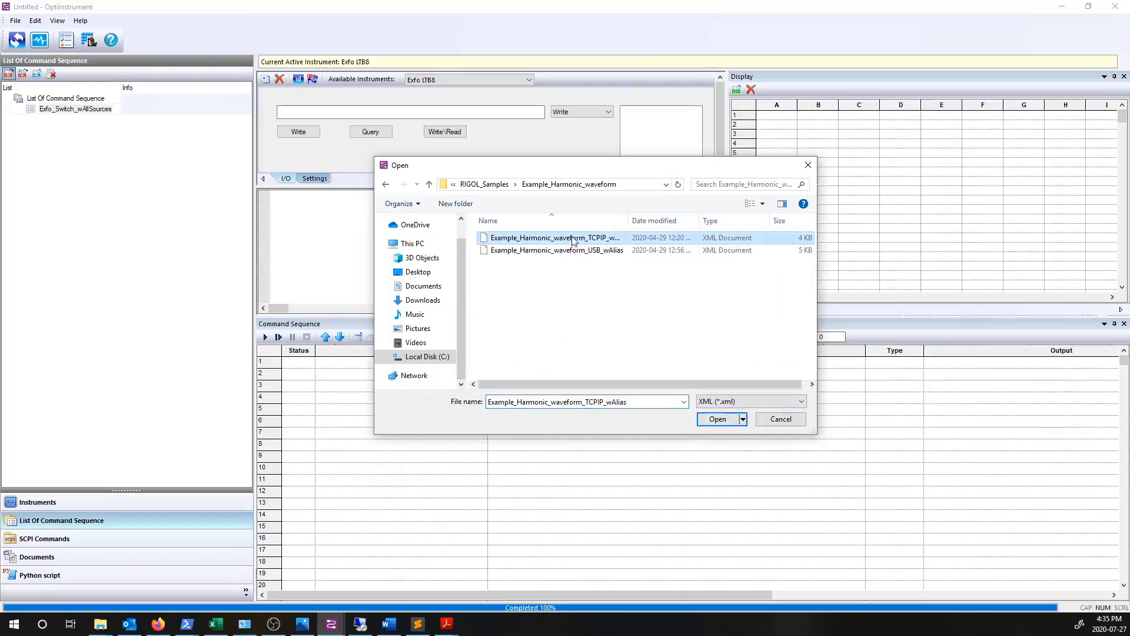
{"action": "left_click", "coordinate": [718, 419]}
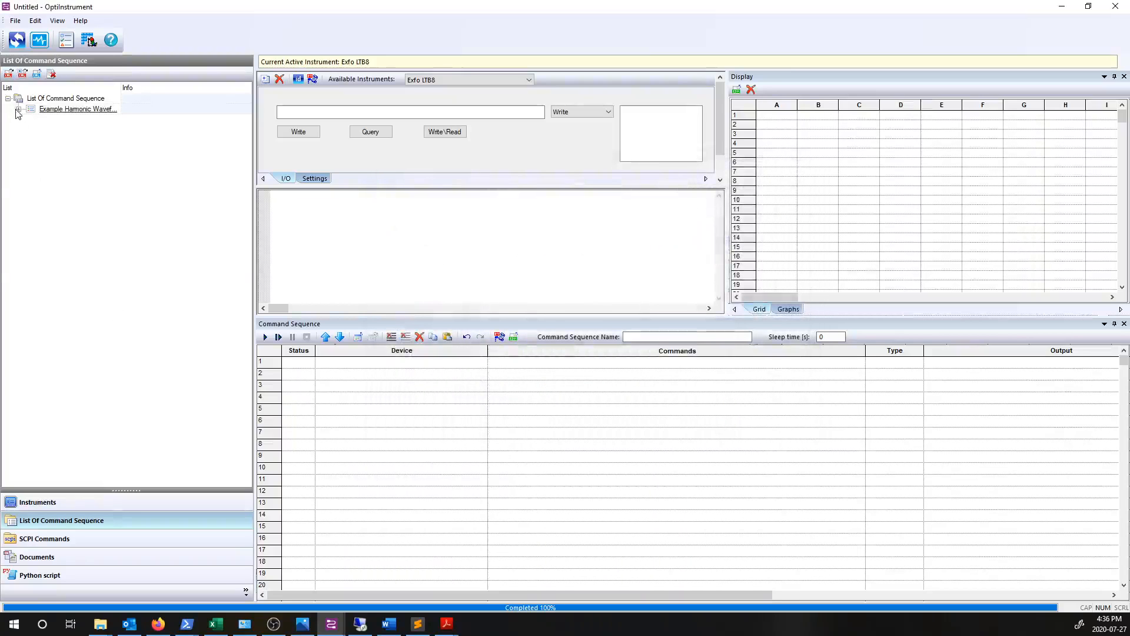
- Place the Example Harmonic Waveform sequence in the command sequence grid and run it
{"action": "left_click", "coordinate": [18, 109]}
{"action": "left_click_drag", "start_coordinate": [58, 110], "coordinate": [302, 363]}
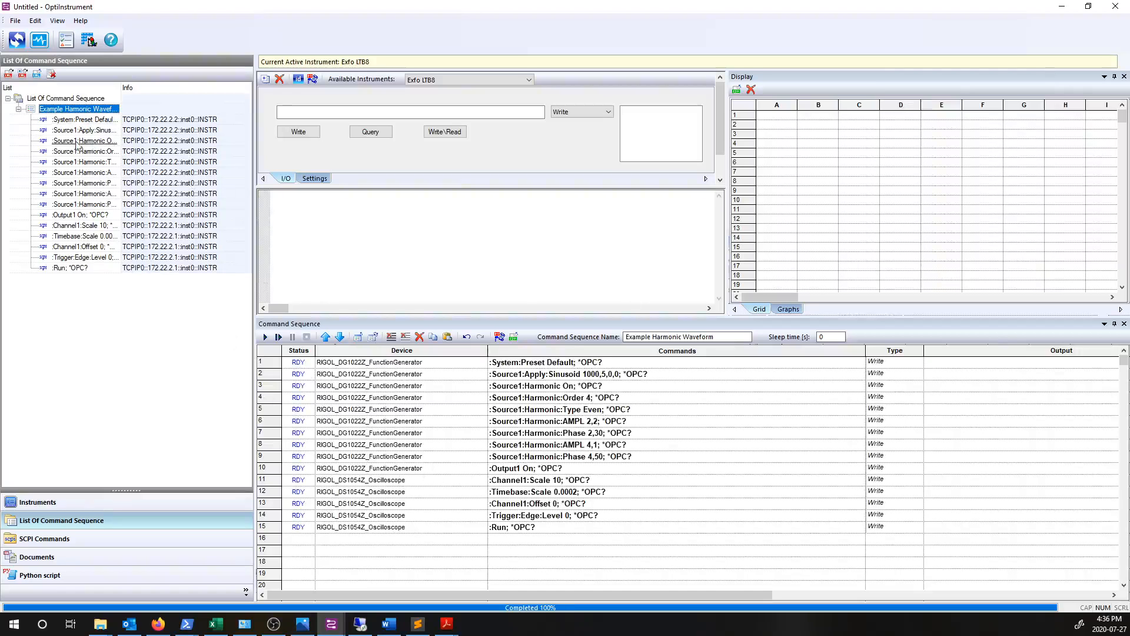
{"action": "left_click", "coordinate": [18, 110]}
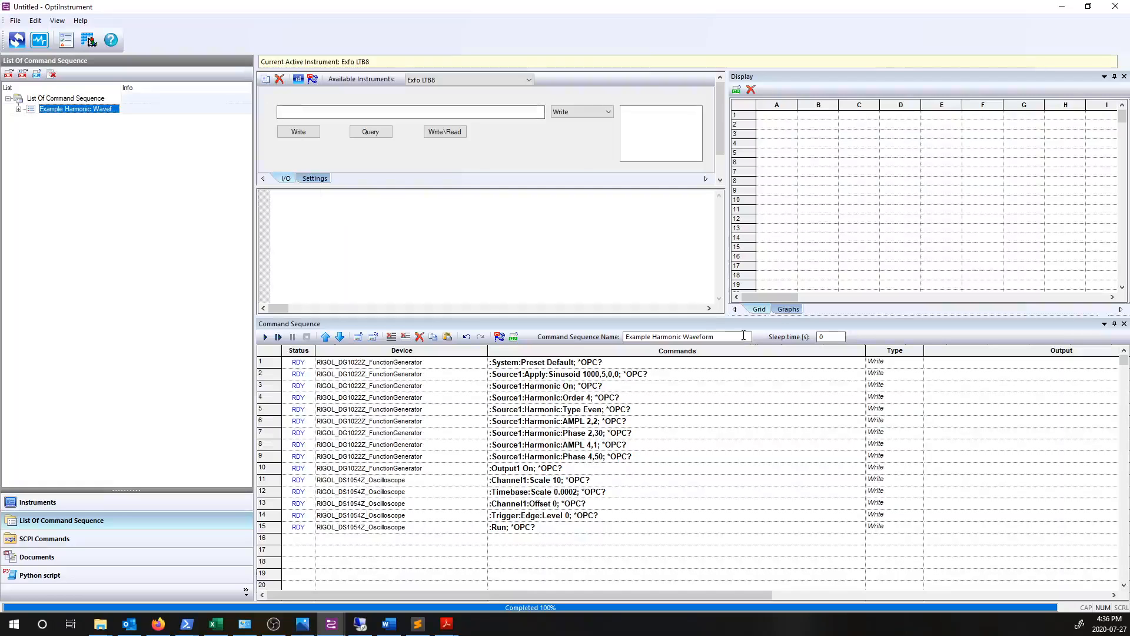
{"action": "left_click", "coordinate": [833, 338]}
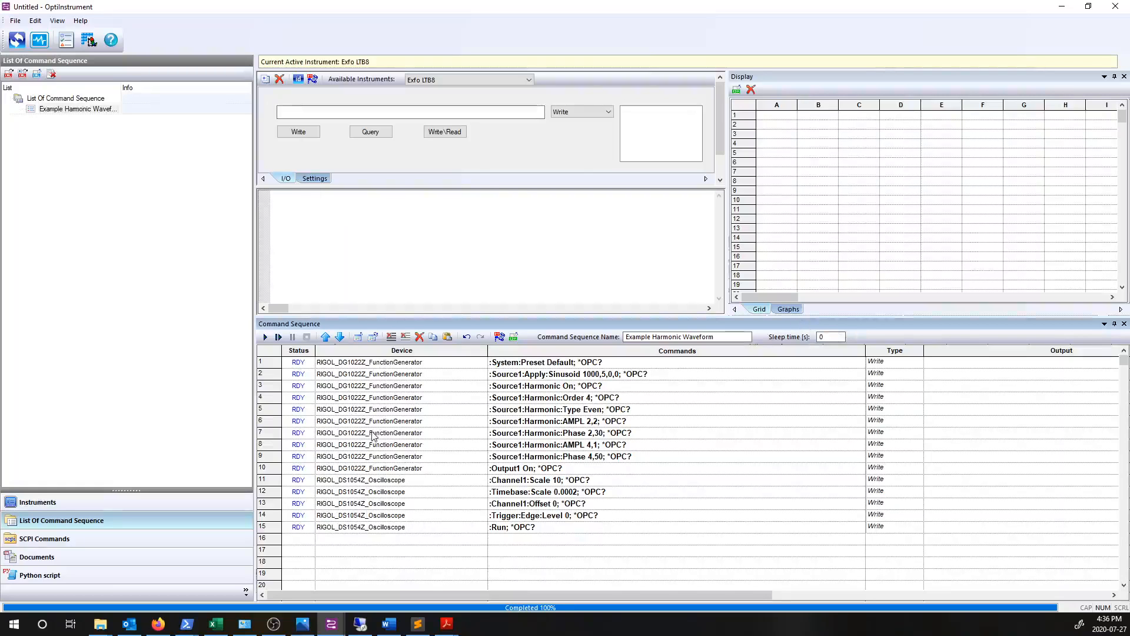
{"action": "left_click", "coordinate": [265, 337]}
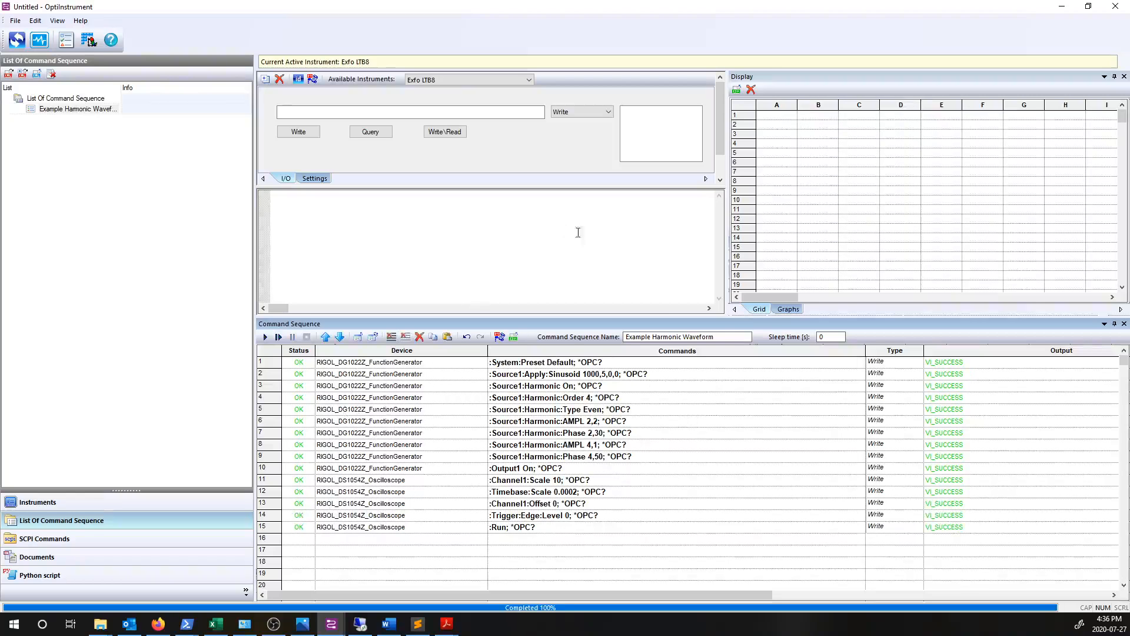
- Enlarge the command sequence area and make RIGOL_DS1054Z_Oscilloscope the active instrument
{"action": "left_click_drag", "start_coordinate": [649, 317], "coordinate": [641, 291]}
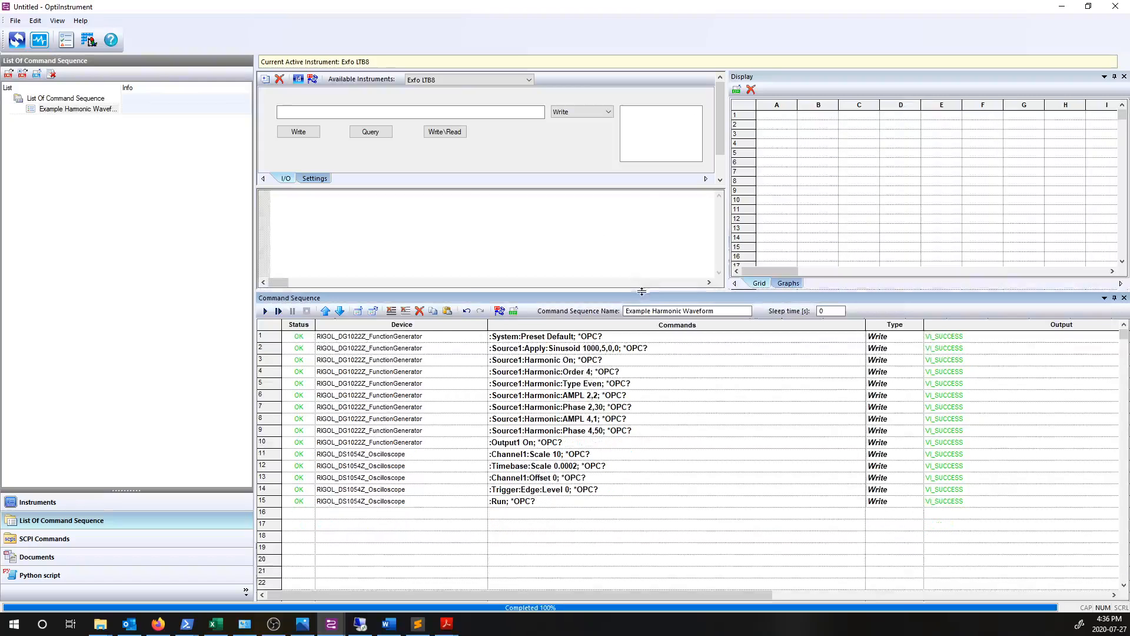
{"action": "left_click", "coordinate": [471, 80]}
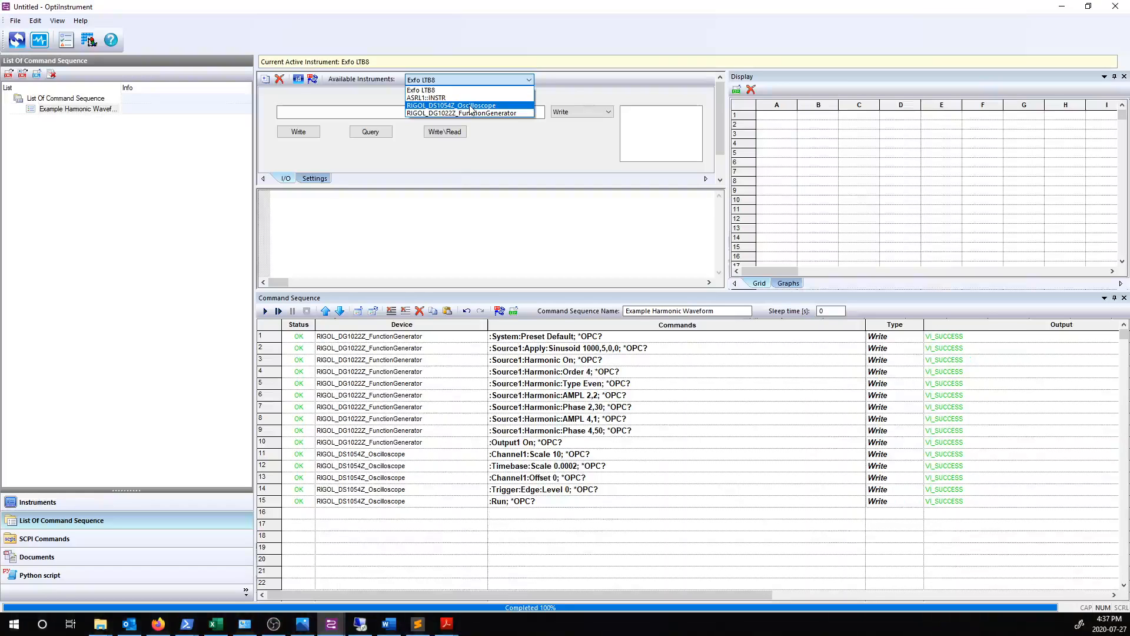
{"action": "left_click", "coordinate": [471, 106]}
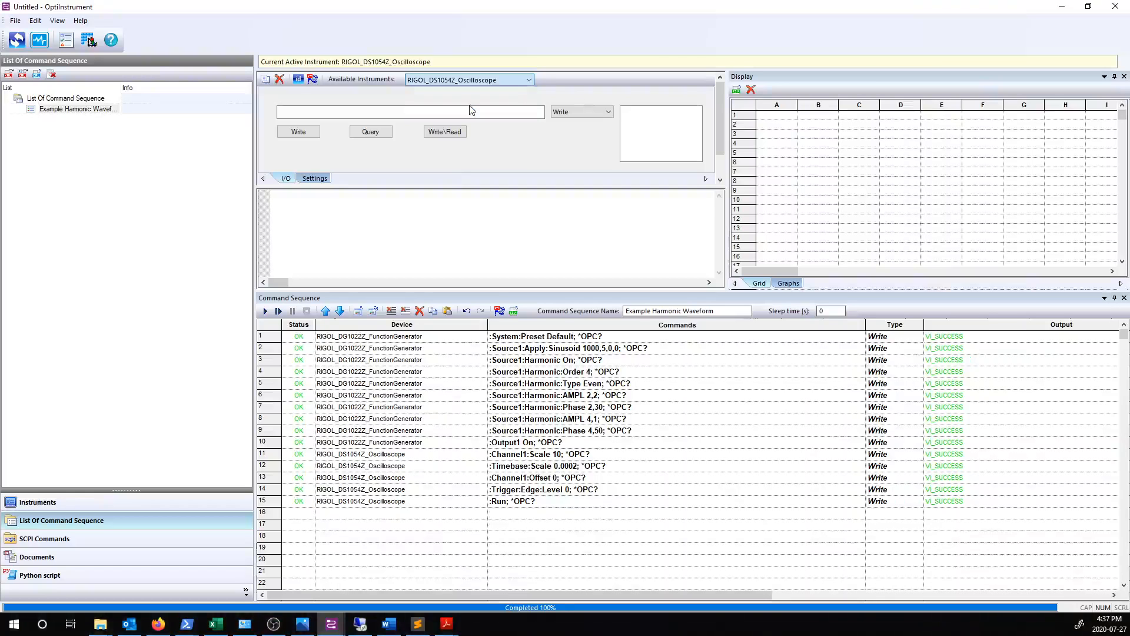
- Acquire the waveform from the active oscilloscope and make the Display area taller to show more of its data
{"action": "left_click", "coordinate": [37, 41]}
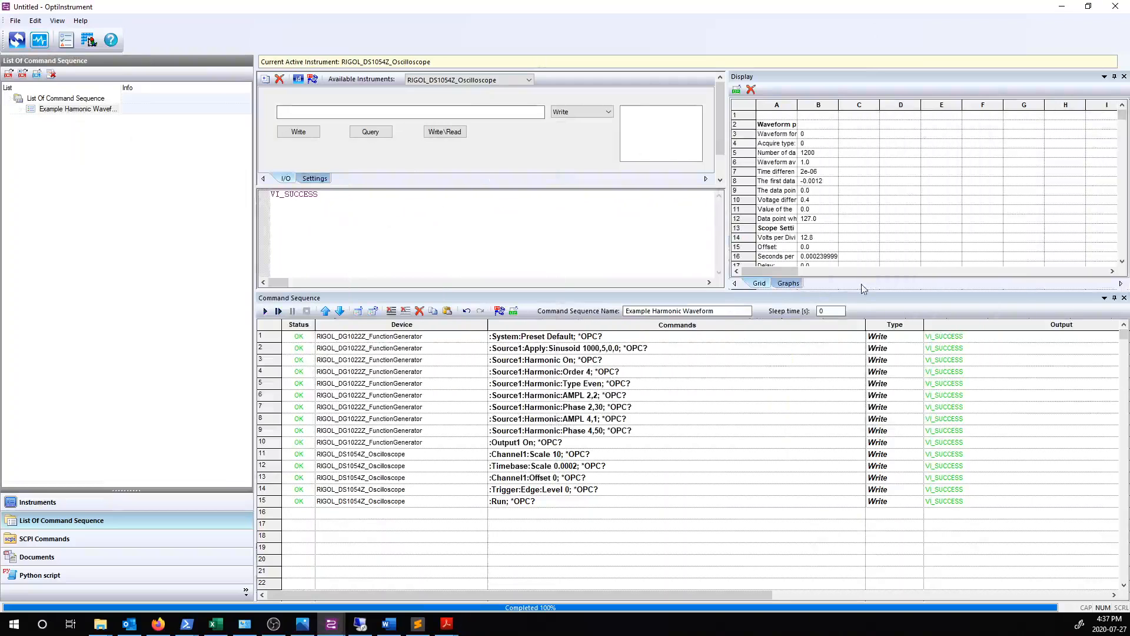
{"action": "left_click_drag", "start_coordinate": [858, 290], "coordinate": [860, 342]}
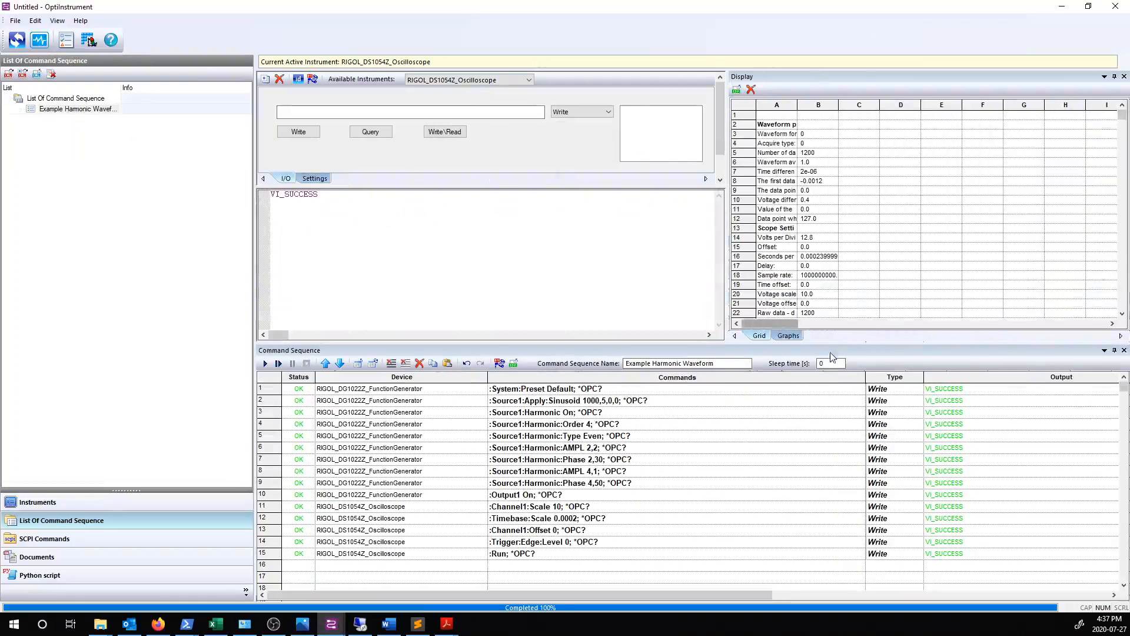
{"action": "left_click_drag", "start_coordinate": [836, 352], "coordinate": [835, 365]}
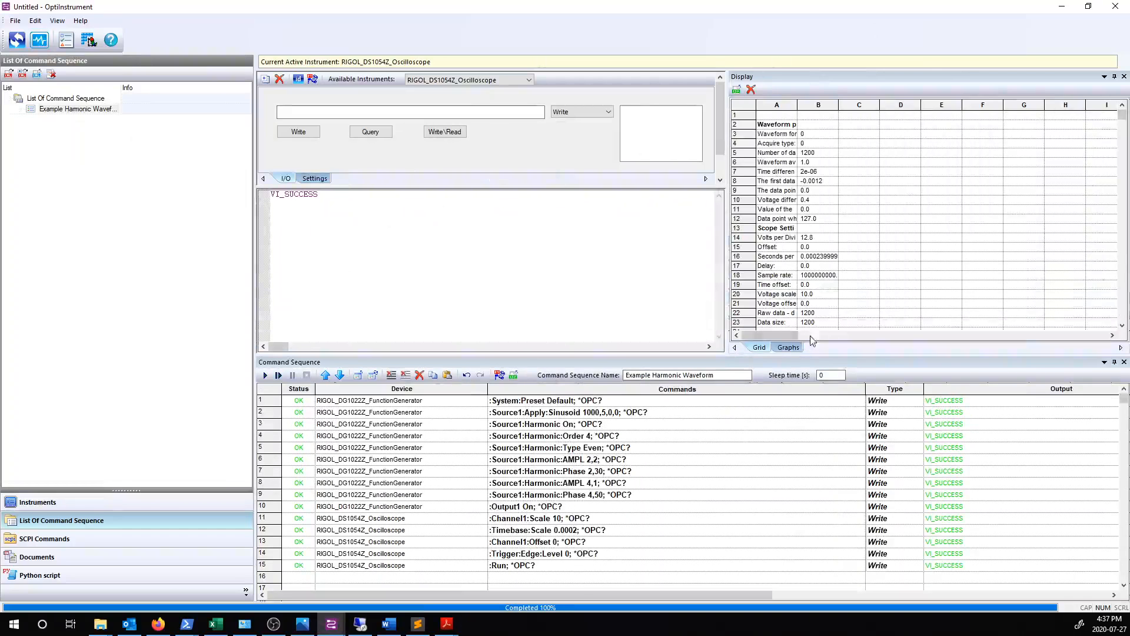
- Float the Display window and widen column A so the waveform parameter names in the grid are readable
{"action": "double_click", "coordinate": [941, 74]}
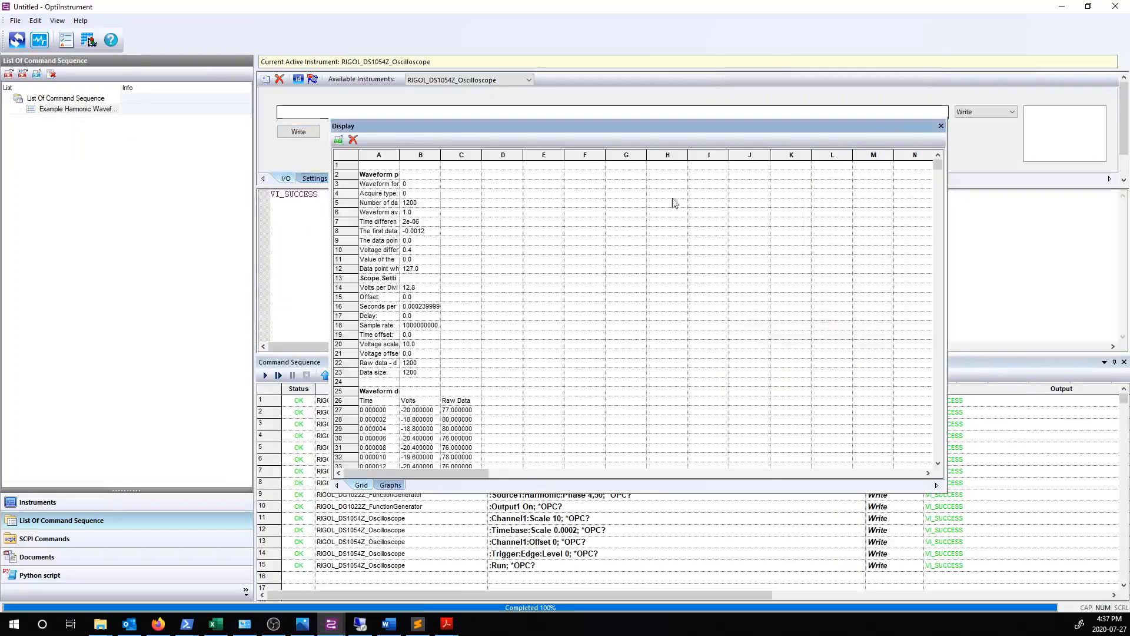
{"action": "scroll", "coordinate": [481, 378], "scroll_direction": "down", "scroll_amount": 5}
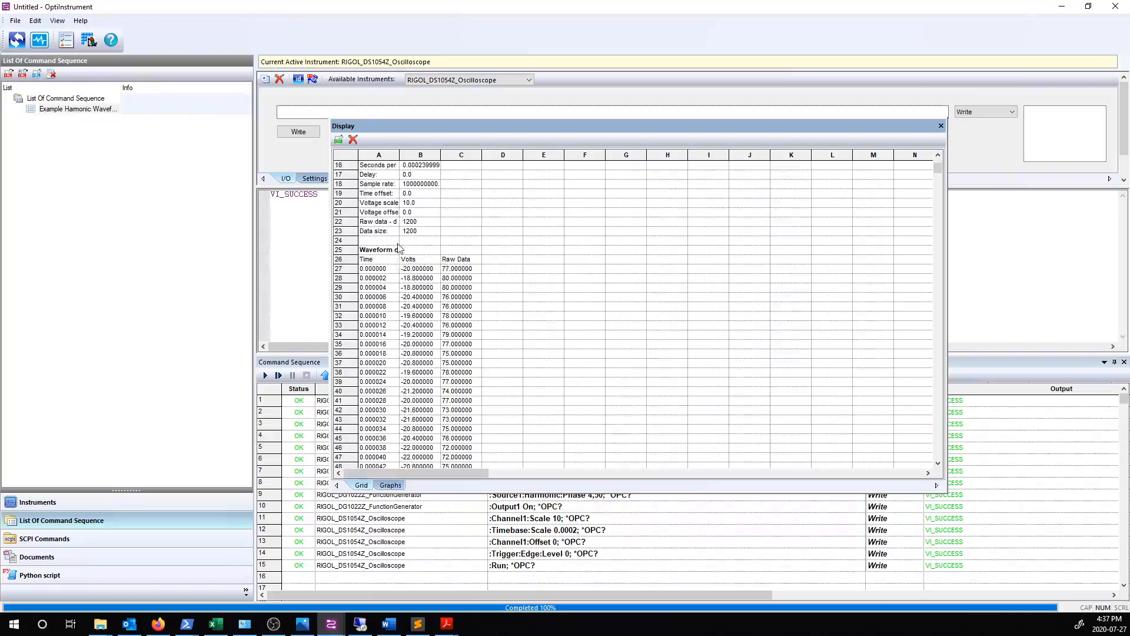
{"action": "left_click_drag", "start_coordinate": [398, 154], "coordinate": [417, 154]}
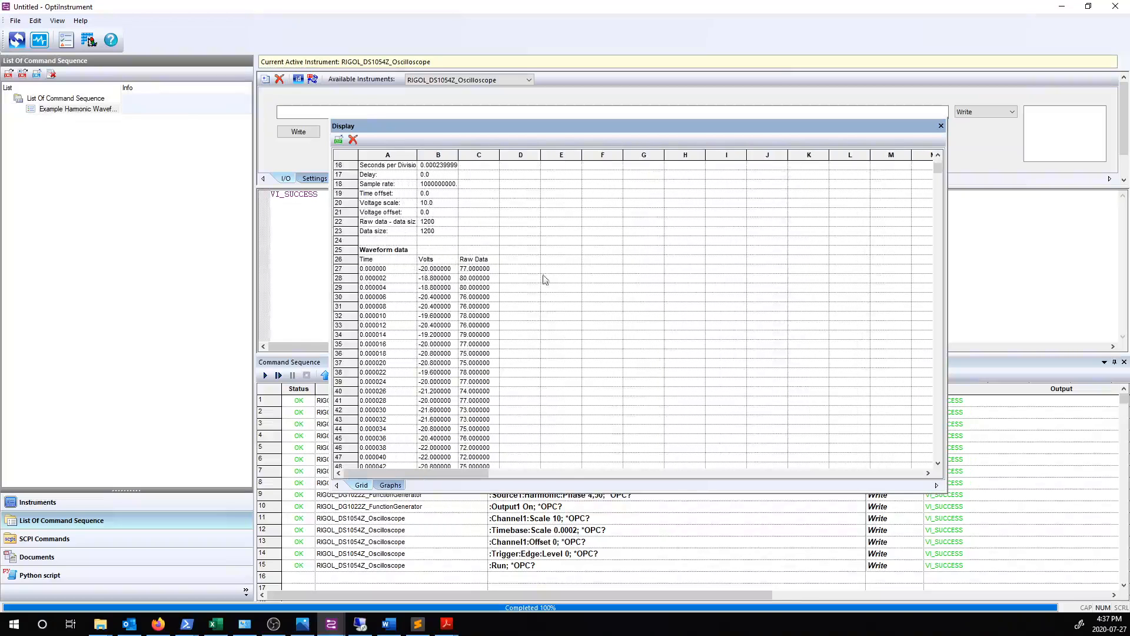
- View the acquired waveform as a graph, reposition the floating Display window, and compare the plot with its grid data
{"action": "left_click", "coordinate": [390, 485]}
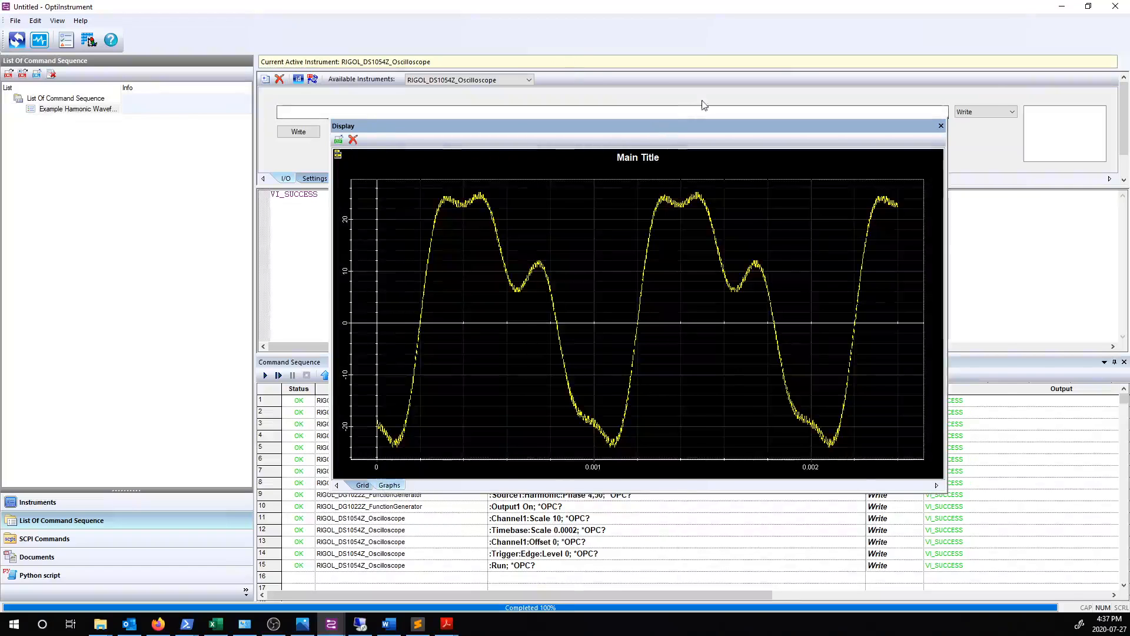
{"action": "left_click_drag", "start_coordinate": [653, 125], "coordinate": [681, 101]}
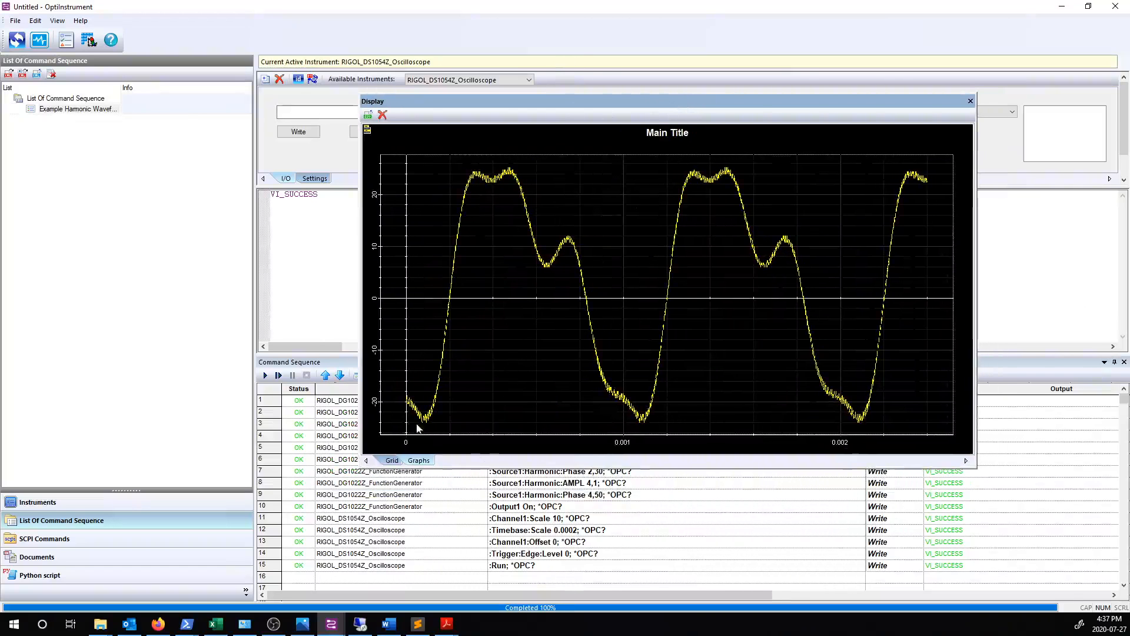
{"action": "left_click", "coordinate": [390, 461]}
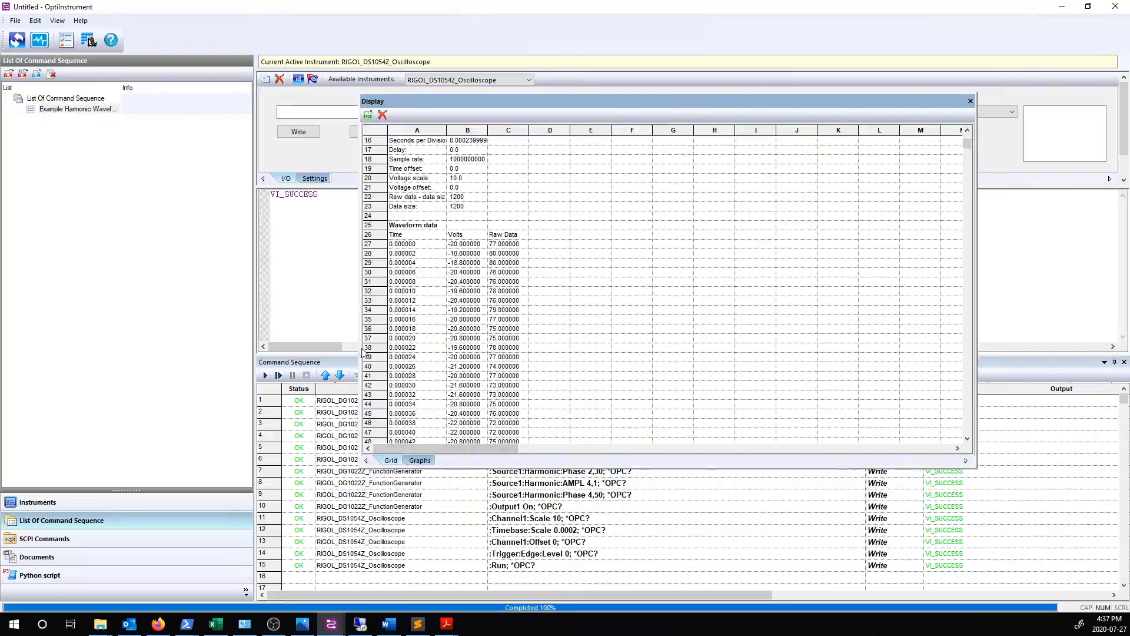
{"action": "left_click", "coordinate": [419, 460]}
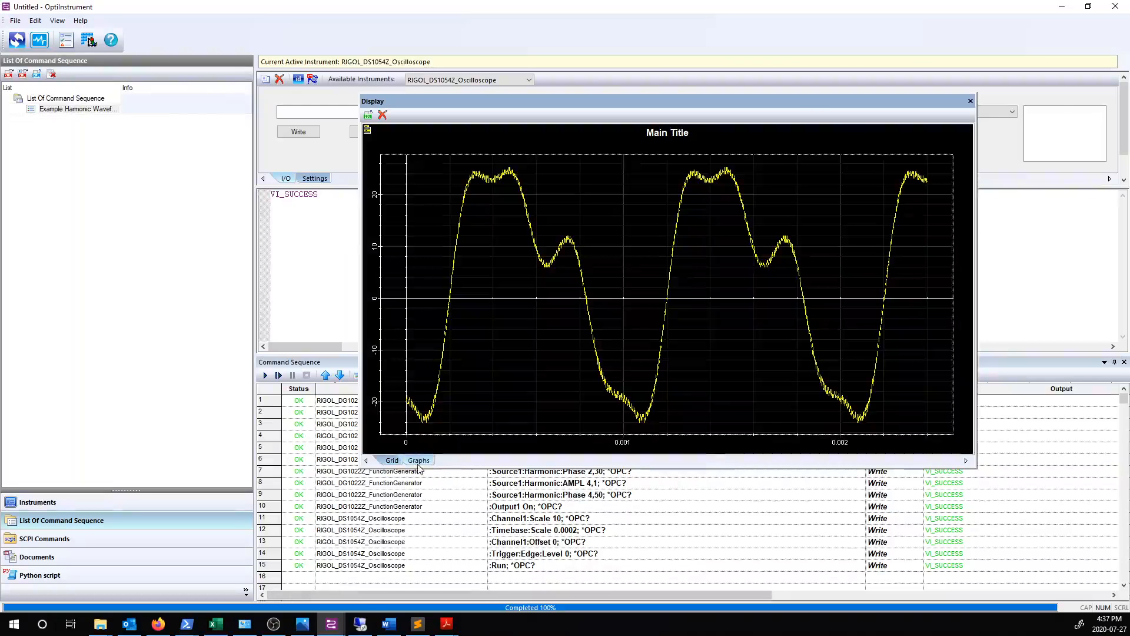
- Examine the graph's copy and export options and the grid data's export option, returning to the waveform graph
{"action": "left_click", "coordinate": [368, 131]}
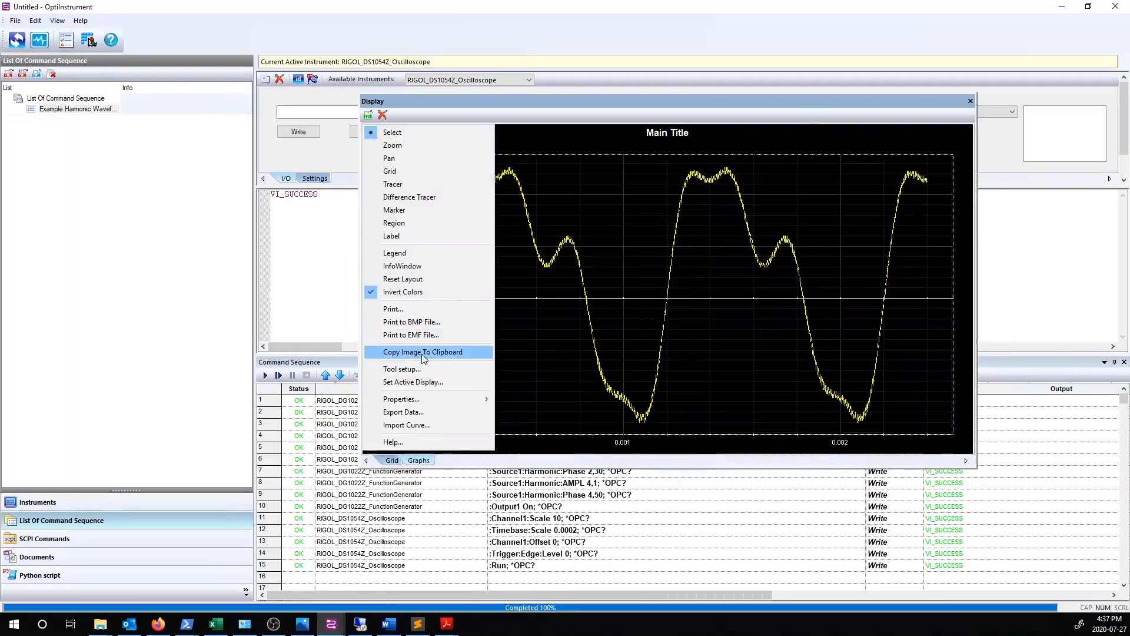
{"action": "left_click", "coordinate": [458, 102]}
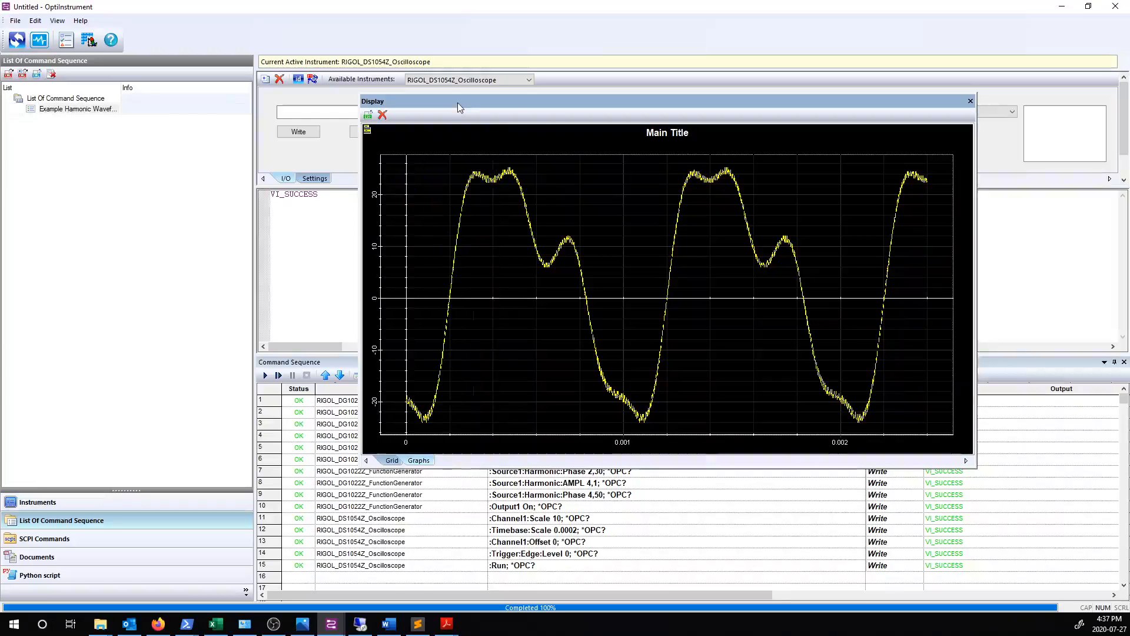
{"action": "left_click", "coordinate": [389, 461]}
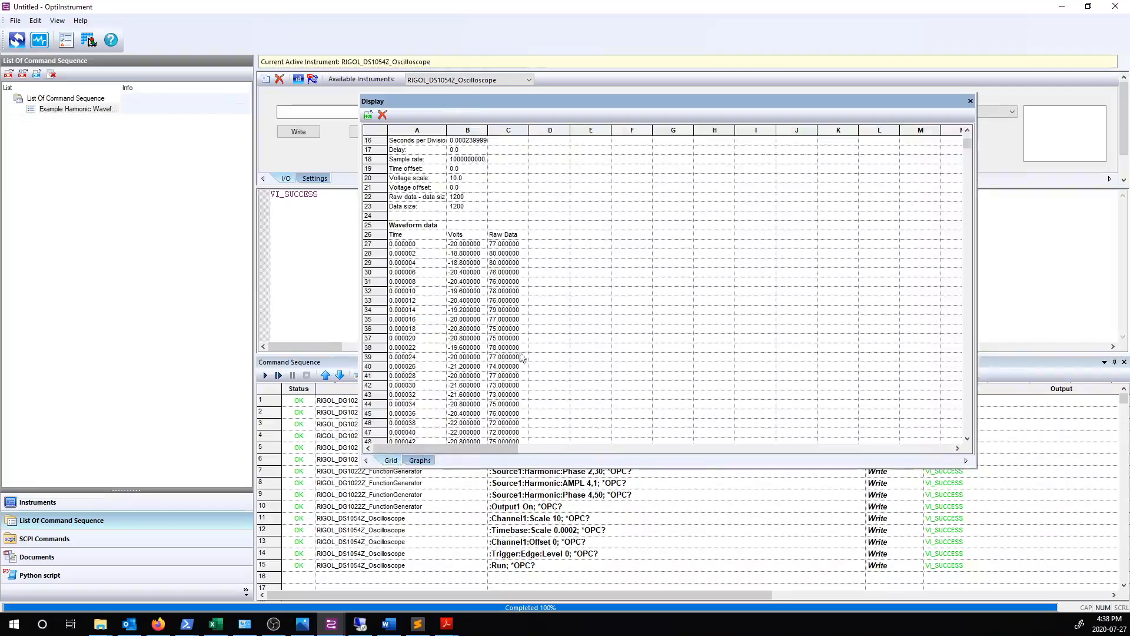
{"action": "left_click", "coordinate": [369, 116]}
{"action": "left_click", "coordinate": [776, 372]}
{"action": "left_click", "coordinate": [416, 461]}
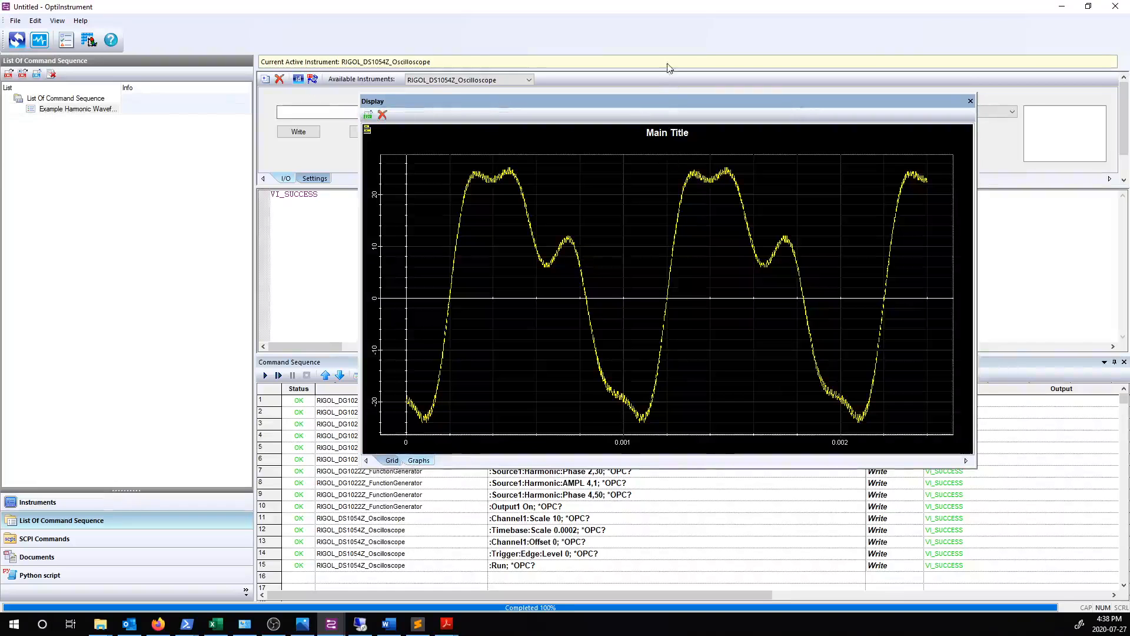
- Dock the Display window back beside the instrument controls and enlarge the command sequence area
{"action": "double_click", "coordinate": [655, 104]}
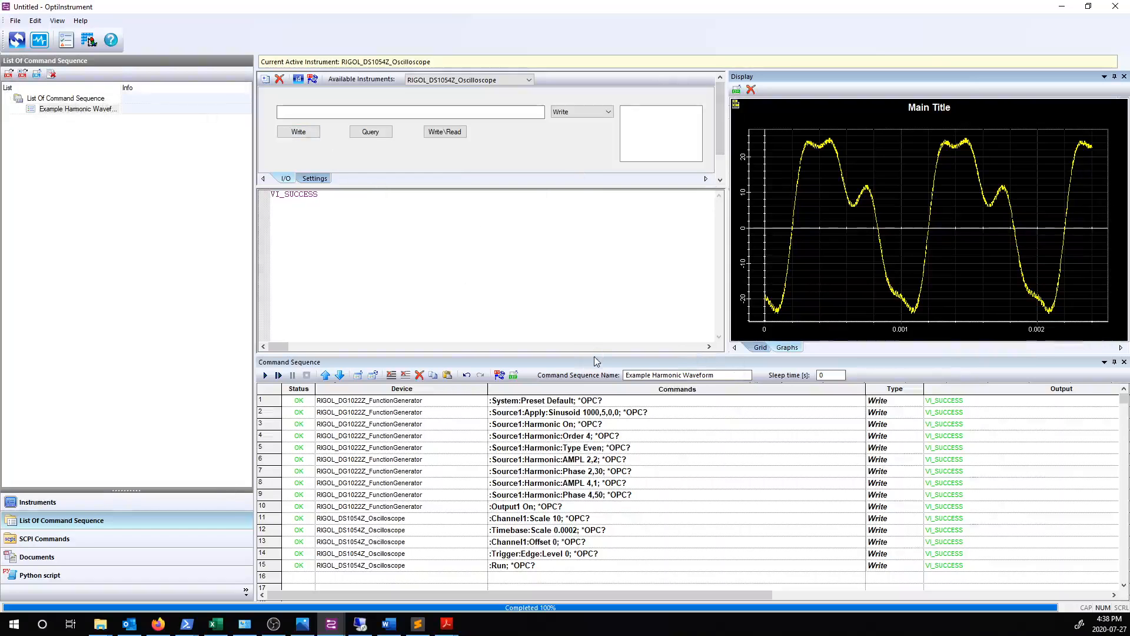
{"action": "left_click_drag", "start_coordinate": [596, 356], "coordinate": [598, 319]}
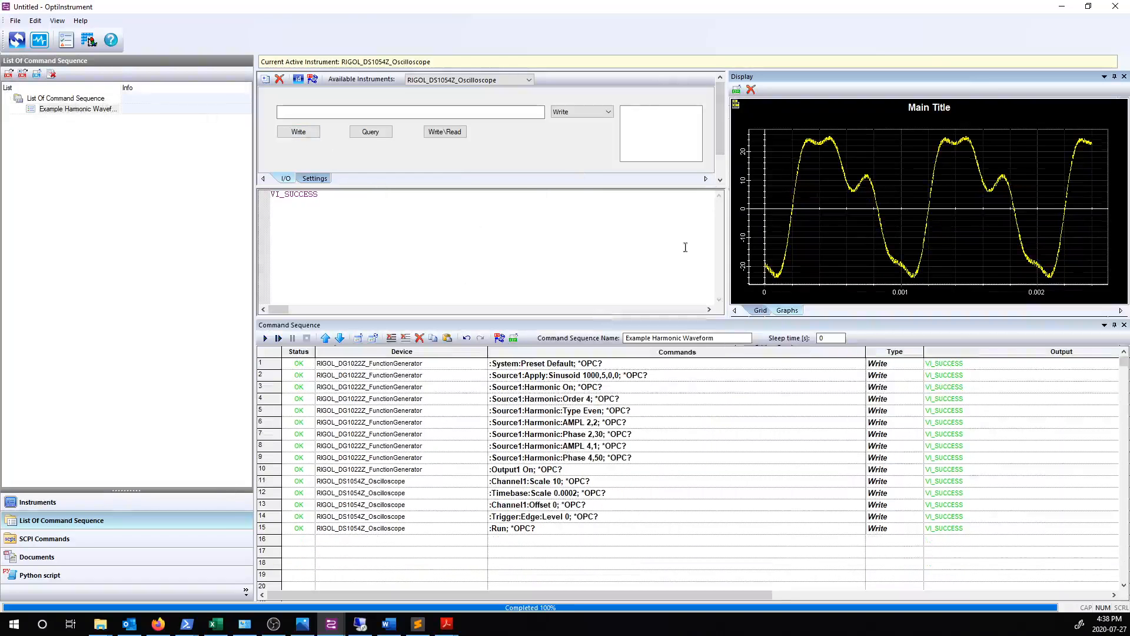